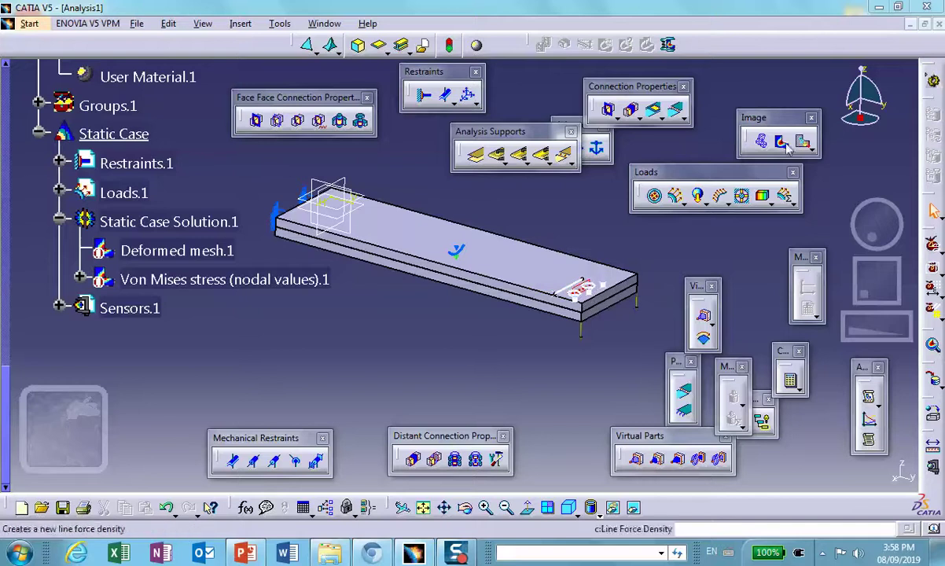
Close the open analysis and the Part1 document without saving changes to either
{"action": "left_click", "coordinate": [938, 23]}
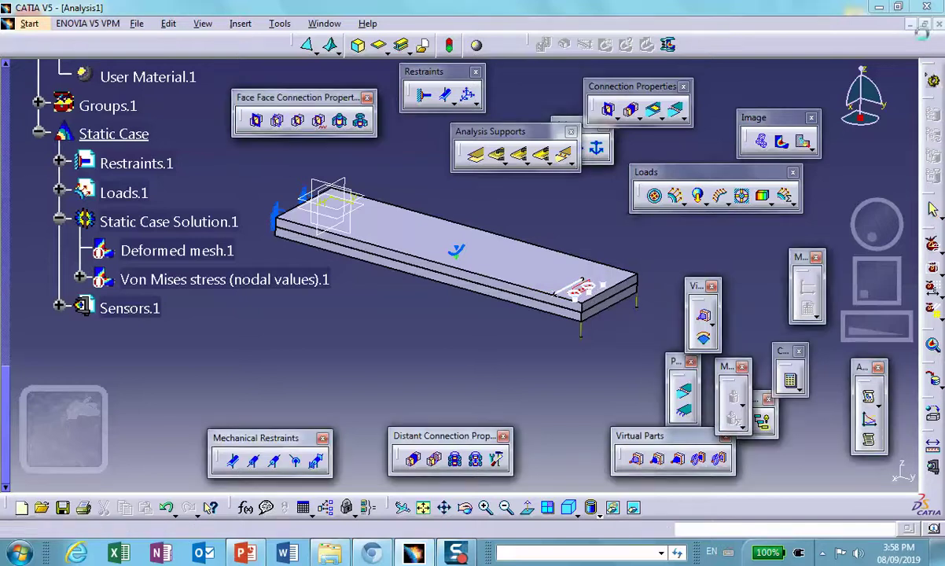
{"action": "left_click", "coordinate": [507, 290]}
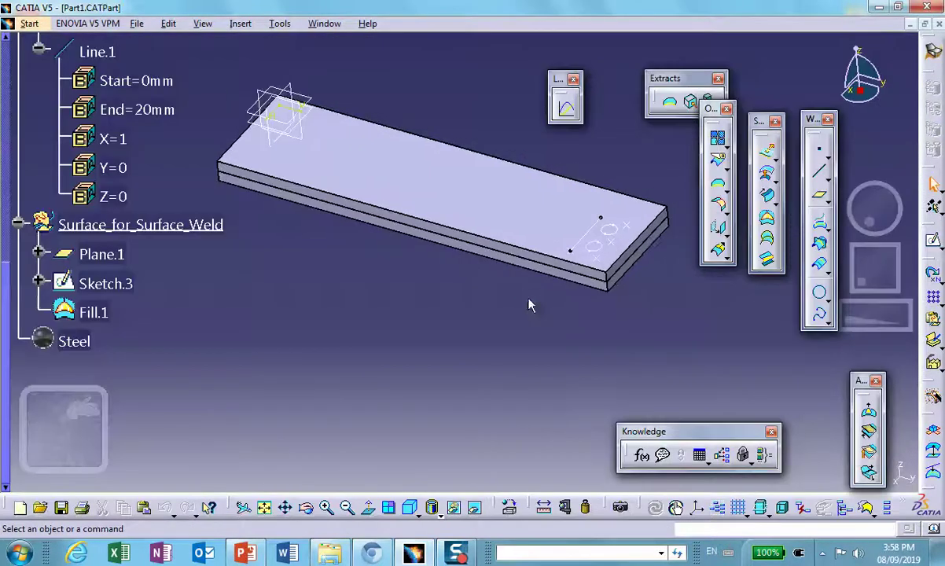
{"action": "left_click", "coordinate": [938, 23]}
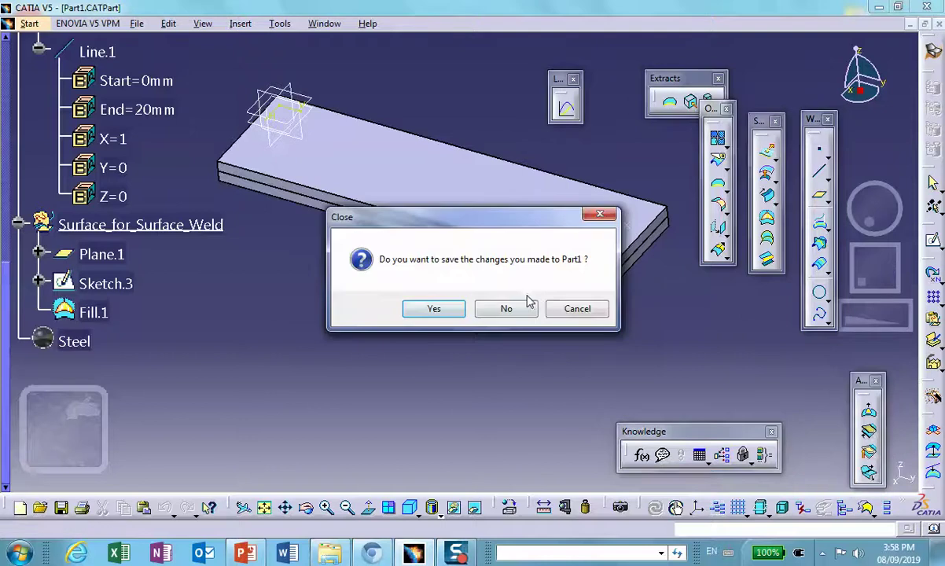
{"action": "left_click", "coordinate": [525, 306]}
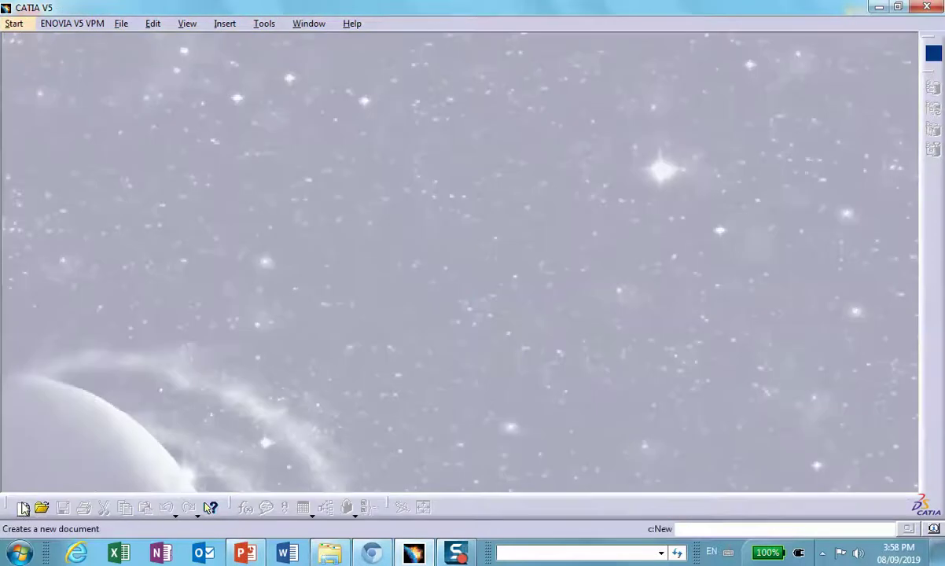
Create a new document of type Part, accepting the default part settings
{"action": "left_click", "coordinate": [21, 507]}
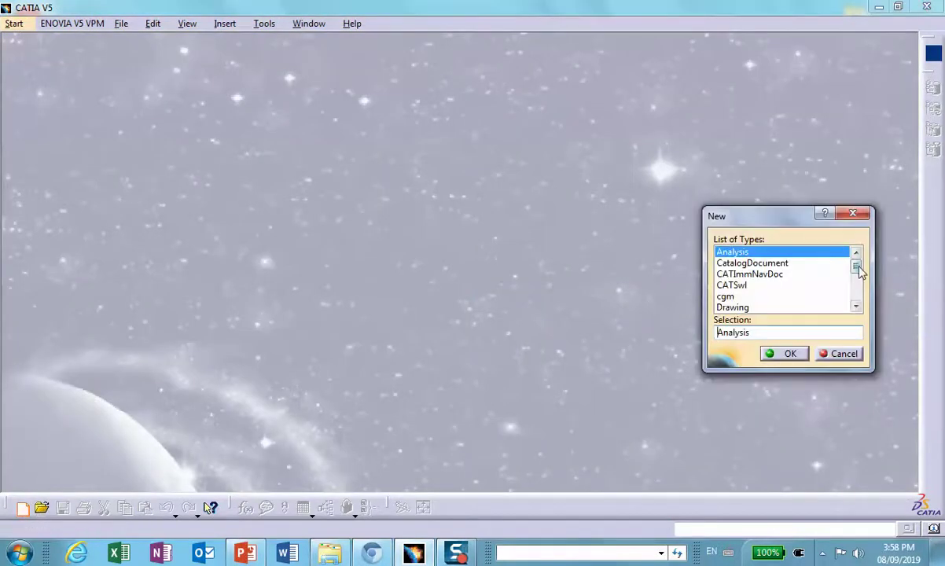
{"action": "left_click_drag", "start_coordinate": [854, 268], "coordinate": [855, 296]}
{"action": "left_click", "coordinate": [727, 252]}
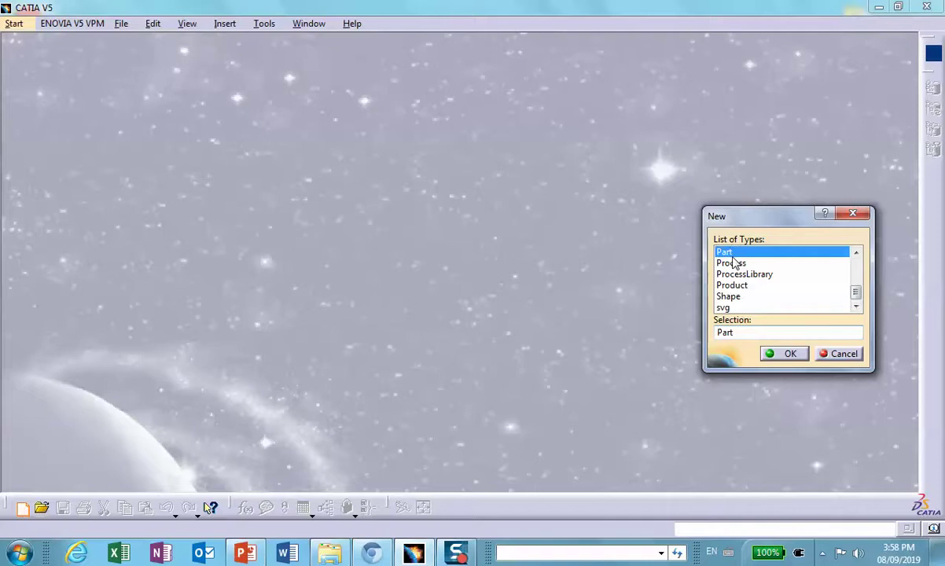
{"action": "left_click", "coordinate": [778, 353]}
{"action": "left_click", "coordinate": [688, 327]}
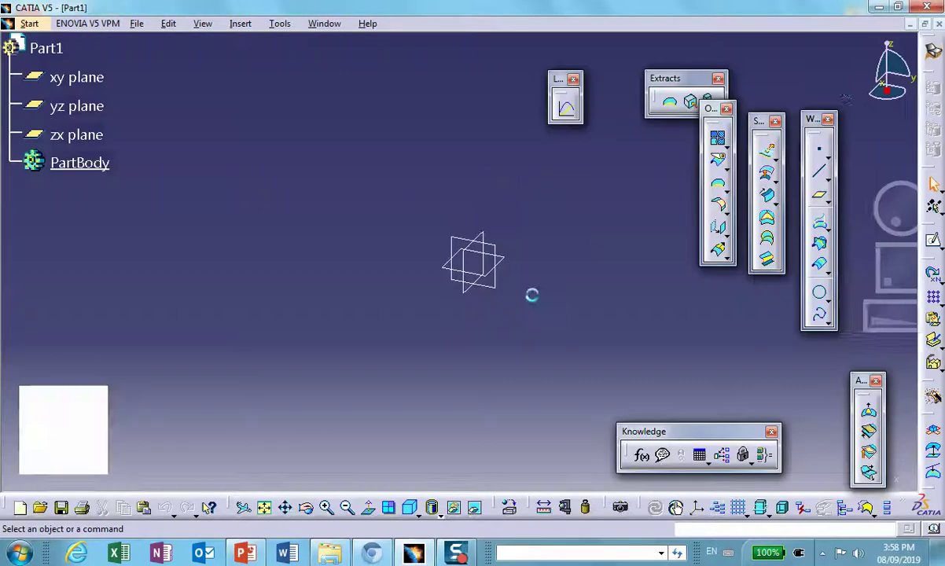
Sketch a rectangle about 110 mm by 13 mm on the zx plane, with one corner at the origin
{"action": "left_click", "coordinate": [473, 232]}
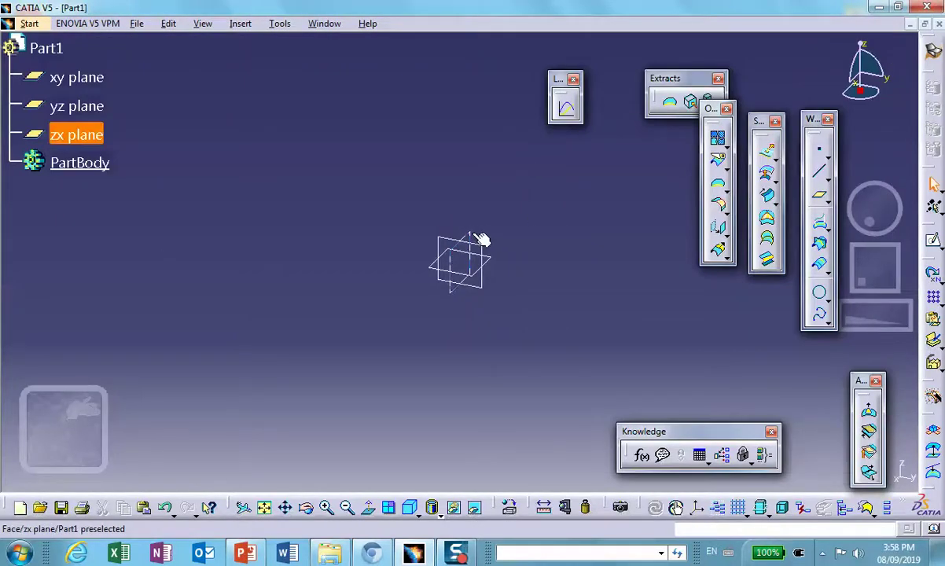
{"action": "left_click", "coordinate": [933, 339]}
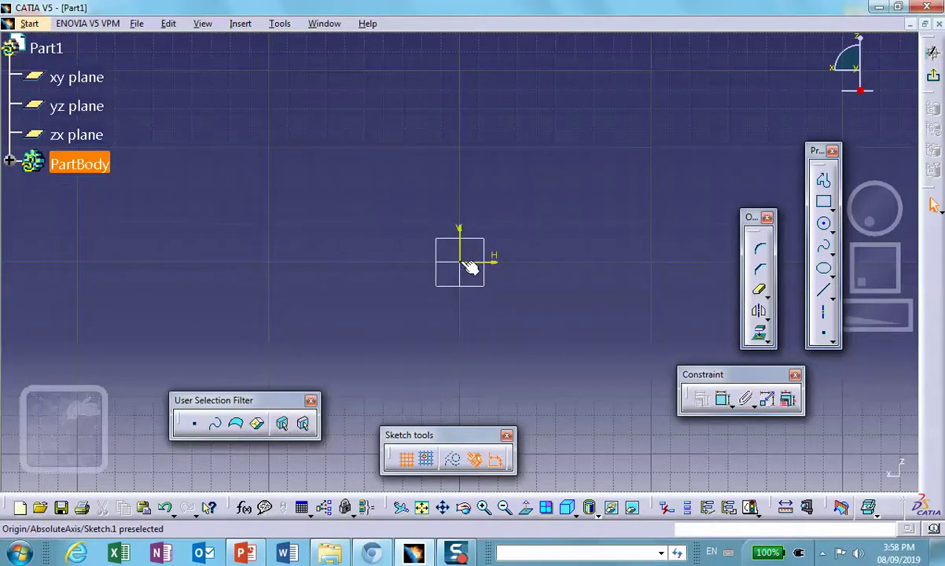
{"action": "left_click", "coordinate": [470, 268]}
{"action": "left_click", "coordinate": [823, 201]}
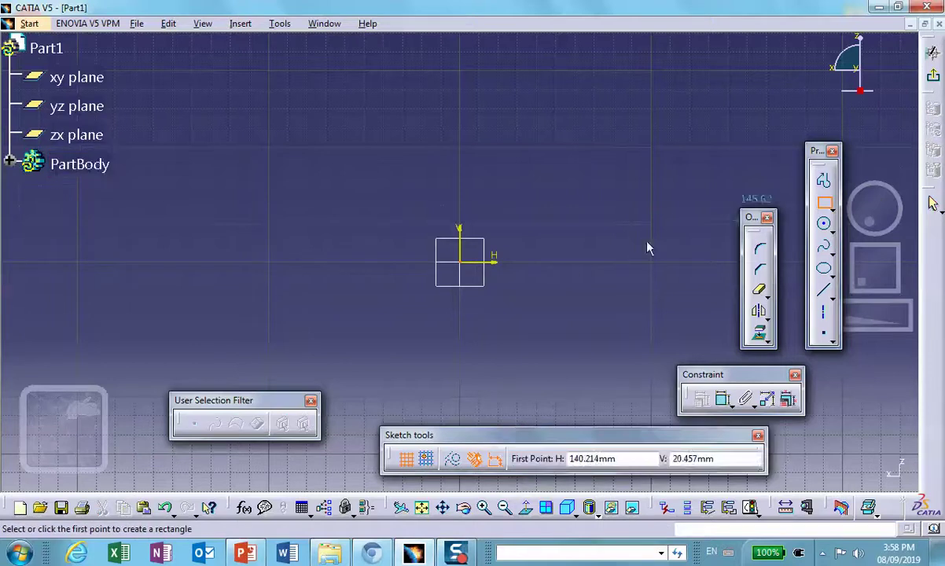
{"action": "left_click", "coordinate": [461, 261]}
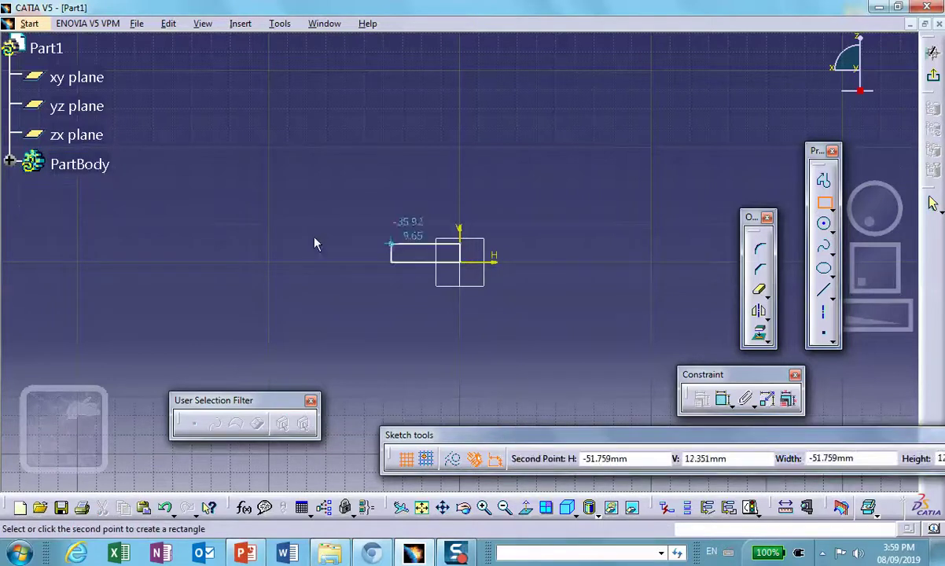
{"action": "left_click", "coordinate": [250, 237]}
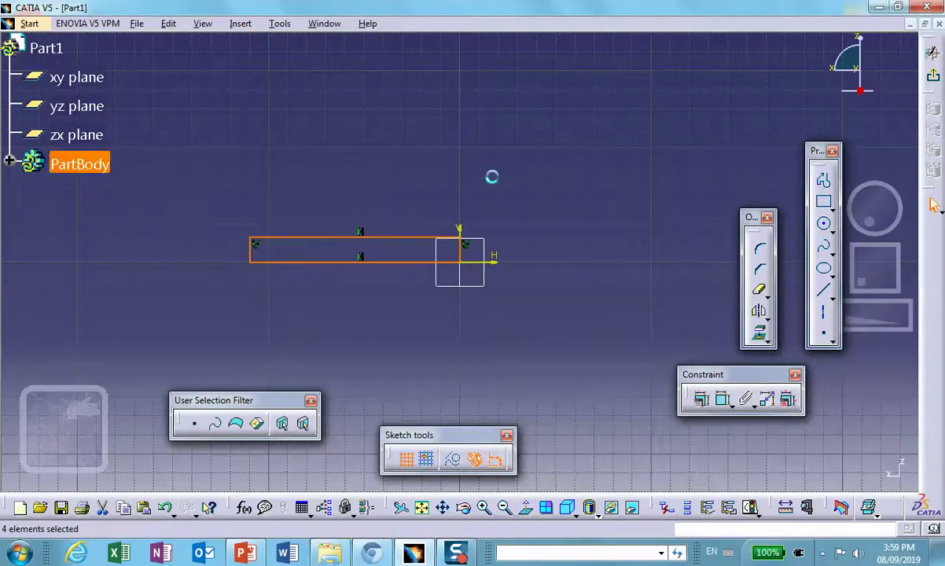
Dimension the rectangle's horizontal length and set it to 40 mm
{"action": "left_click", "coordinate": [722, 399]}
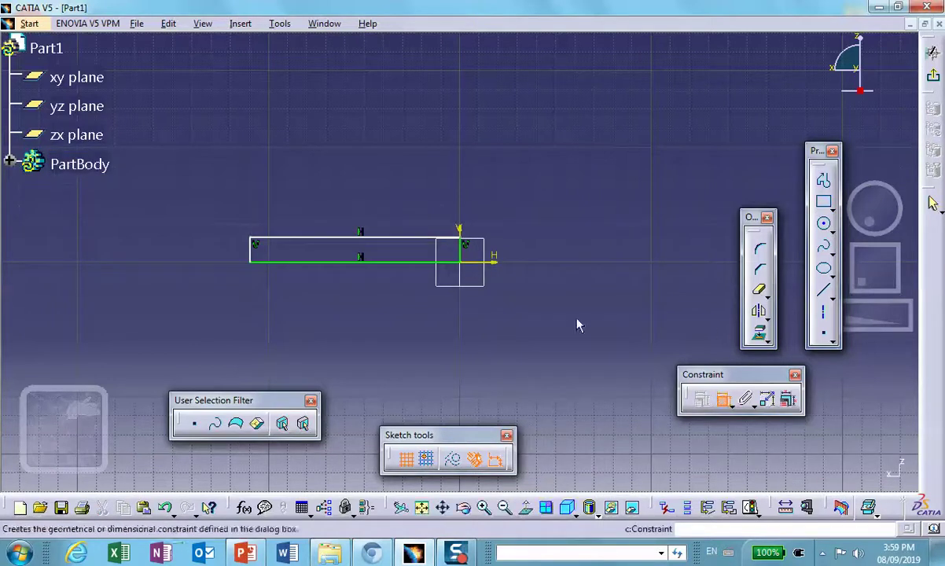
{"action": "left_click", "coordinate": [390, 262]}
{"action": "left_click", "coordinate": [381, 289]}
{"action": "double_click", "coordinate": [385, 291]}
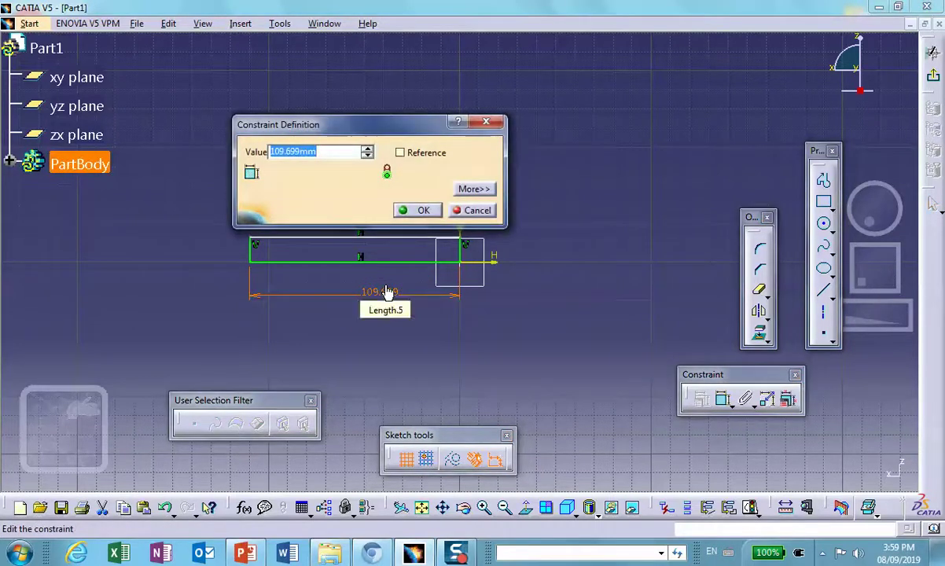
{"action": "type", "text": "40"}
{"action": "left_click", "coordinate": [419, 210]}
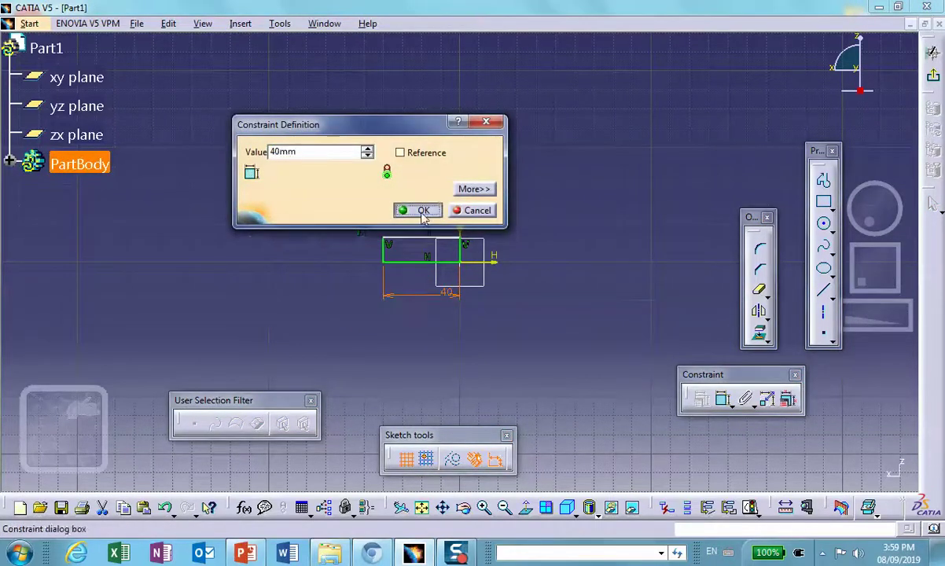
Dimension the rectangle's height, set it to 4 mm and exit the sketch
{"action": "left_click", "coordinate": [723, 399]}
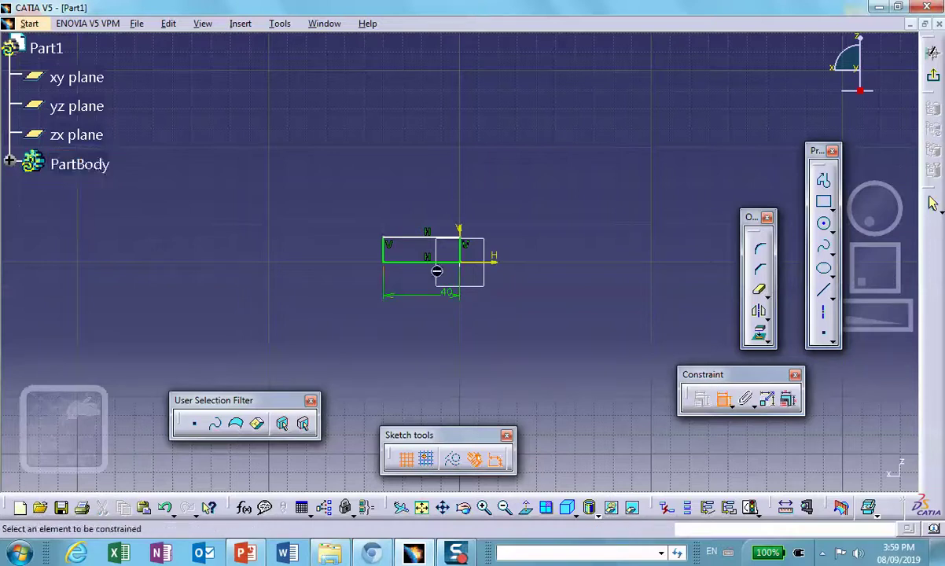
{"action": "left_click", "coordinate": [391, 256]}
{"action": "left_click", "coordinate": [343, 243]}
{"action": "double_click", "coordinate": [341, 240]}
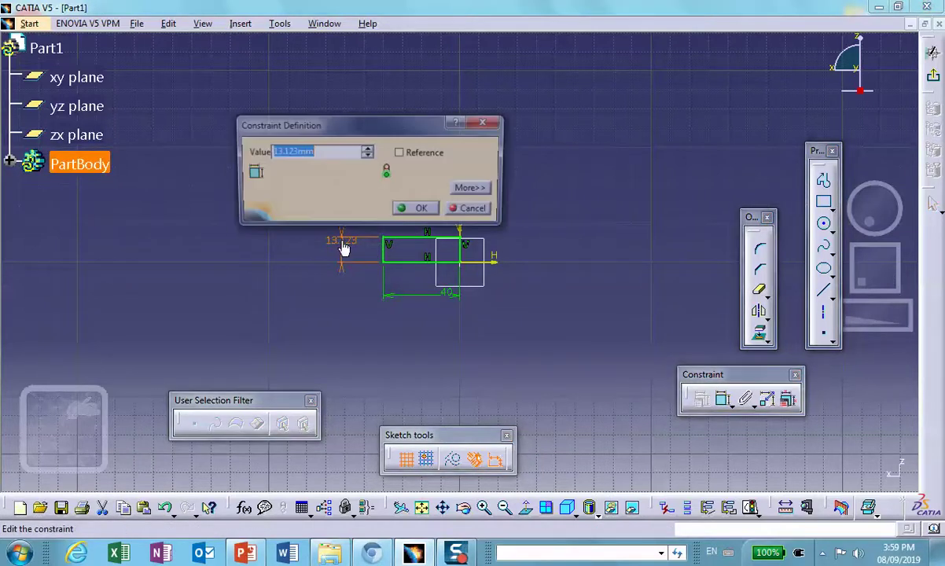
{"action": "type", "text": "4"}
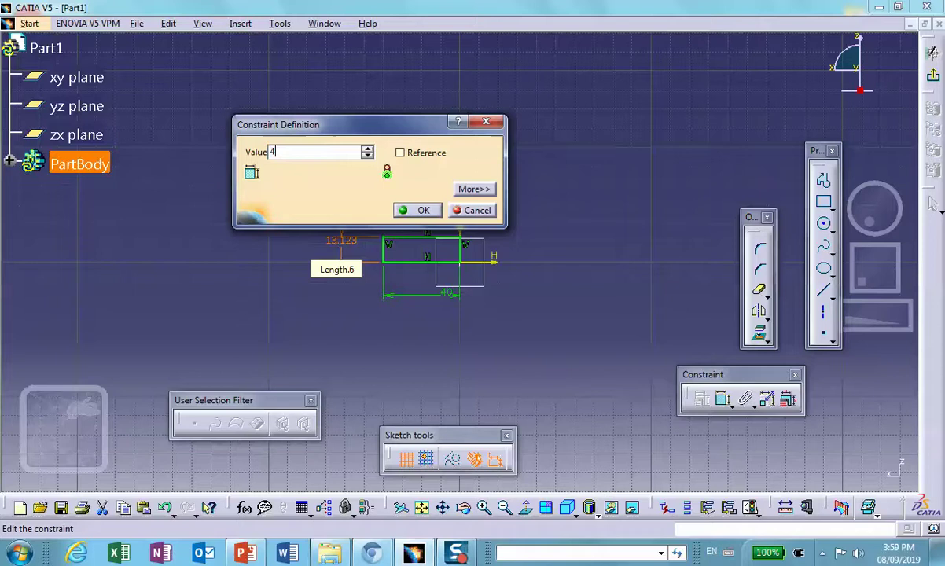
{"action": "left_click", "coordinate": [417, 210]}
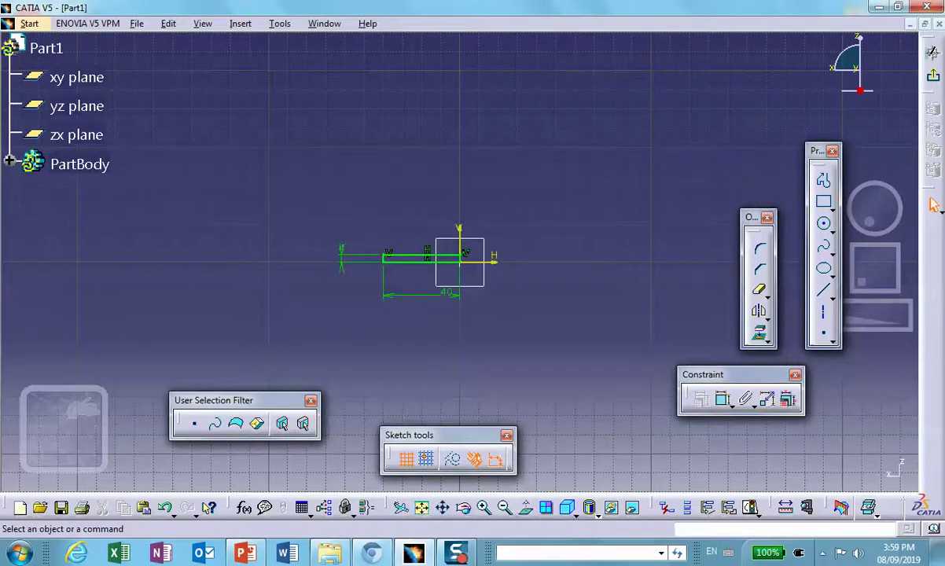
{"action": "left_click", "coordinate": [932, 74]}
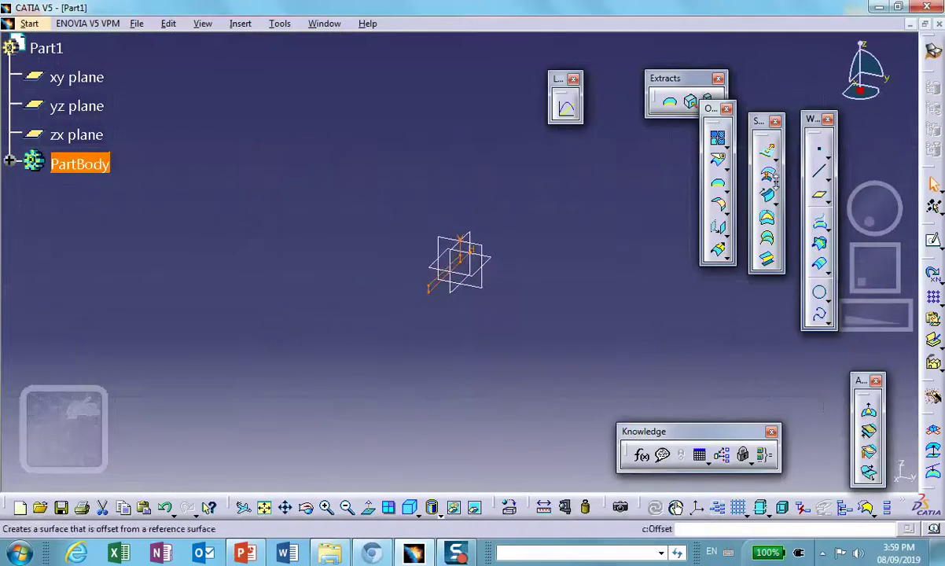
Switch to the Part Design workbench and pad the rectangle sketch with a length of 150 mm
{"action": "left_click", "coordinate": [933, 50]}
{"action": "left_click", "coordinate": [321, 322]}
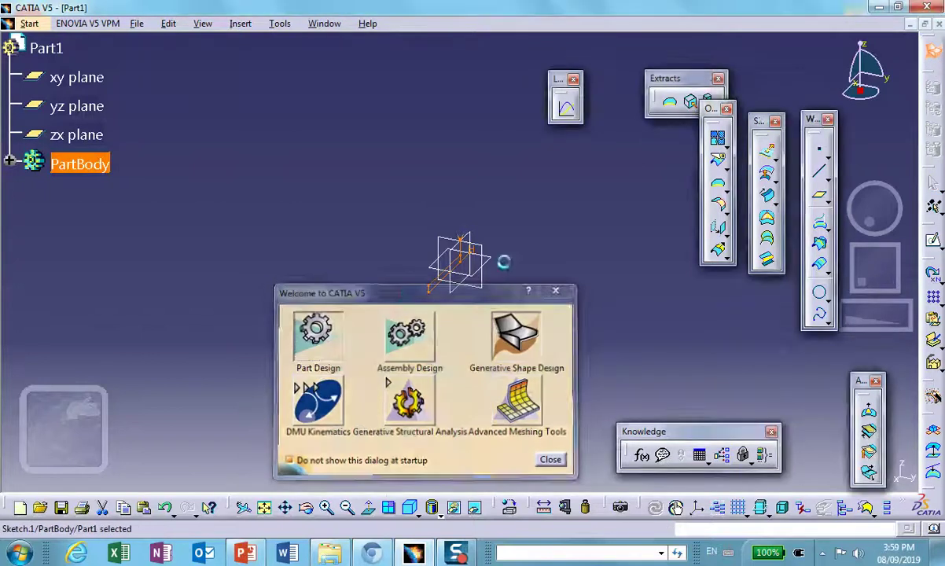
{"action": "left_click", "coordinate": [812, 176]}
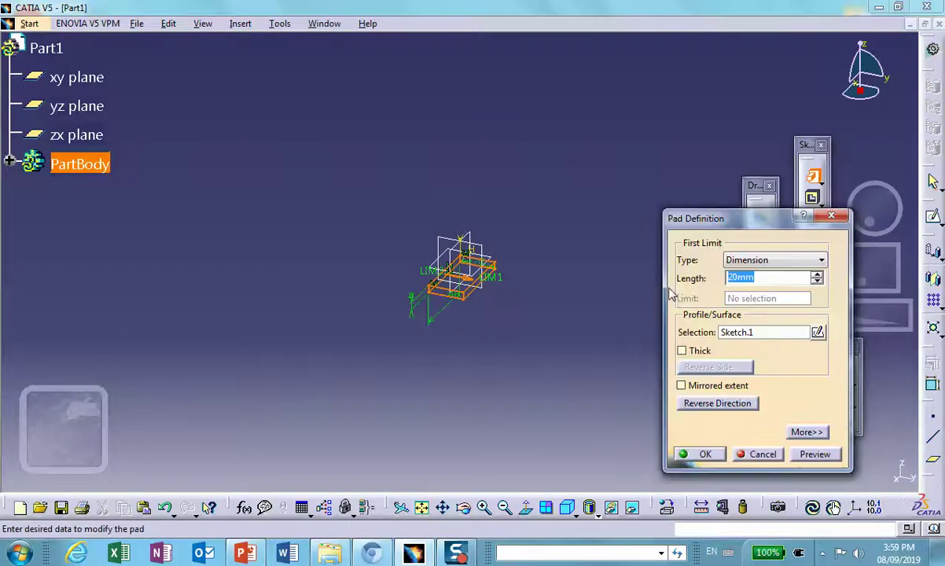
{"action": "type", "text": "150"}
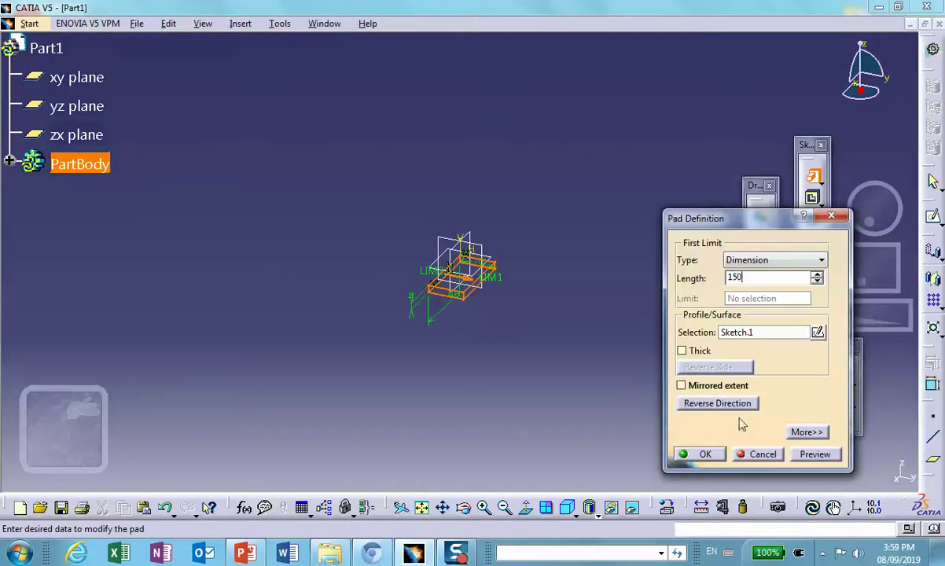
{"action": "left_click", "coordinate": [702, 454]}
{"action": "middle_click_drag", "start_coordinate": [569, 443], "coordinate": [477, 389]}
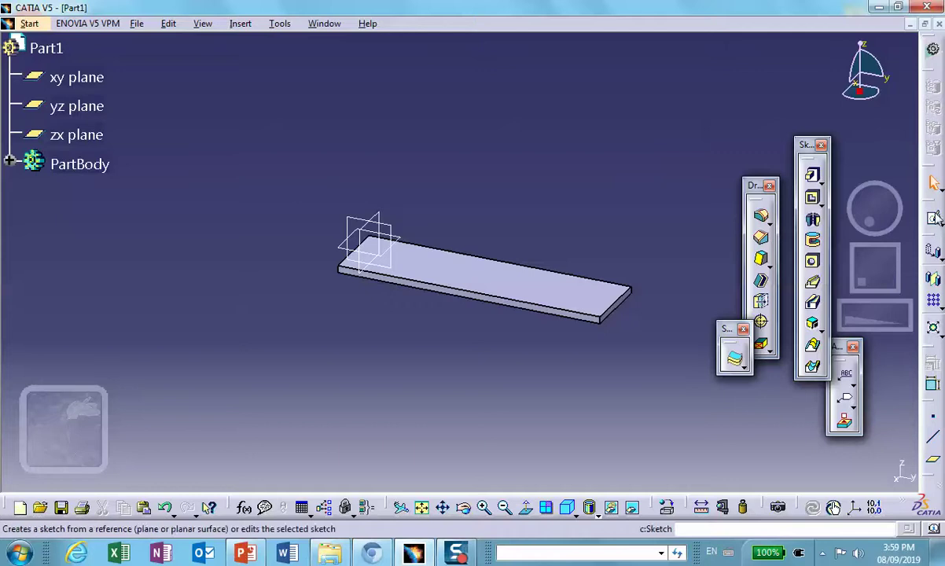
Sketch a second rectangle about 44 mm by 6 mm on the zx plane, above the plate with one corner on the vertical axis
{"action": "left_click_drag", "start_coordinate": [805, 145], "coordinate": [809, 147]}
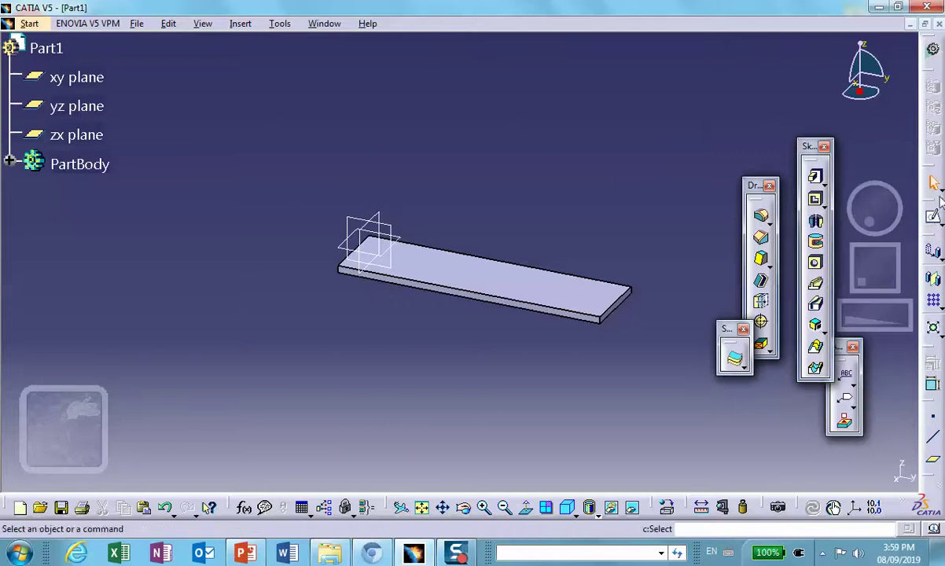
{"action": "left_click", "coordinate": [390, 224]}
{"action": "left_click", "coordinate": [933, 216]}
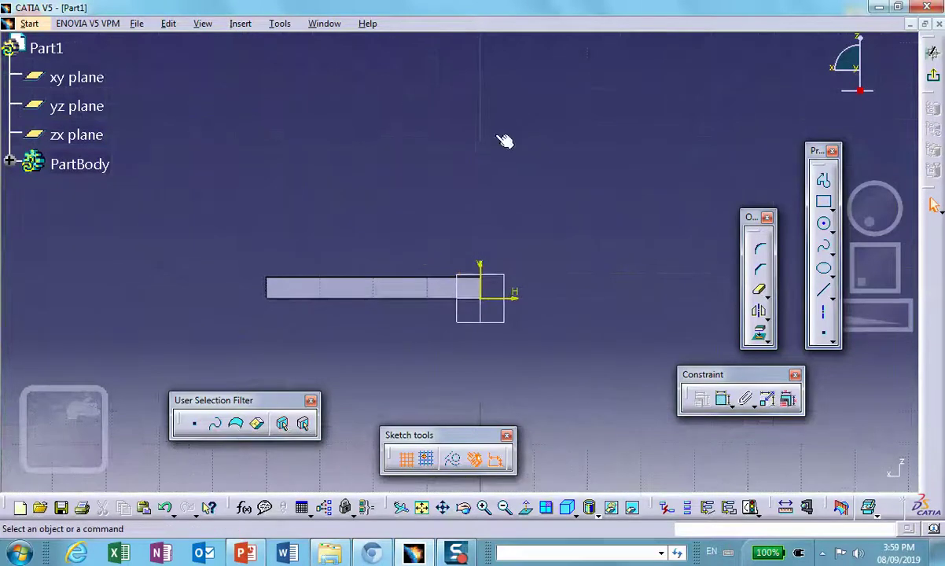
{"action": "left_click", "coordinate": [825, 203]}
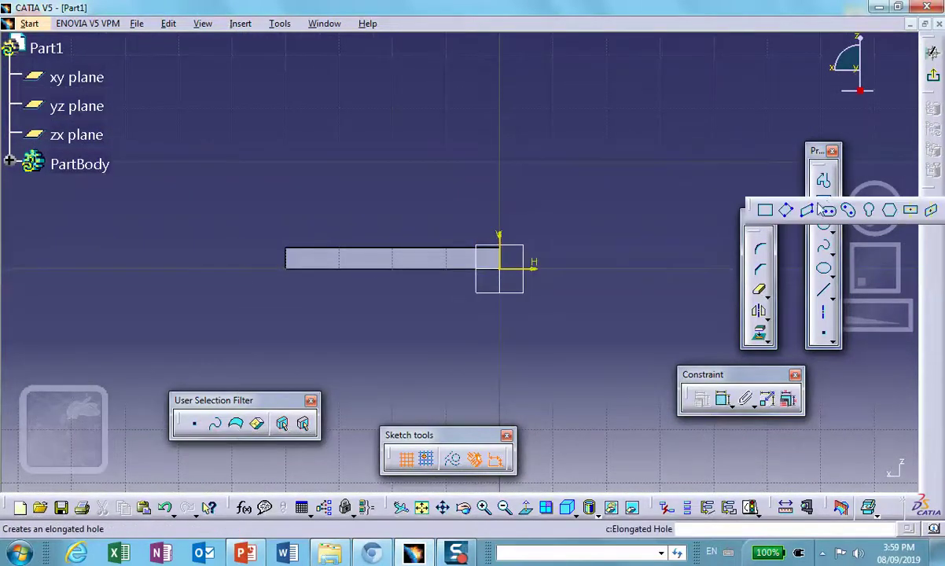
{"action": "left_click", "coordinate": [764, 209]}
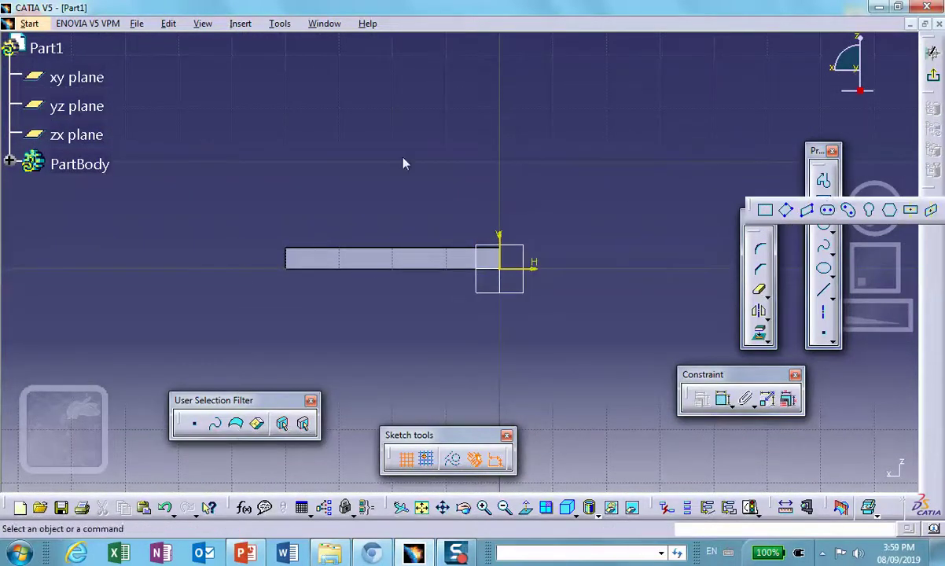
{"action": "left_click", "coordinate": [500, 140]}
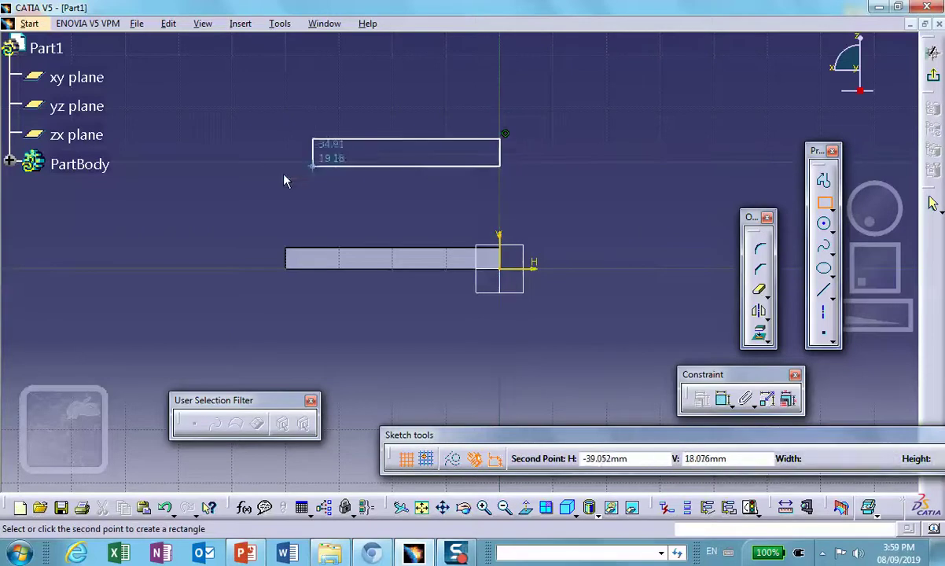
{"action": "left_click", "coordinate": [266, 173]}
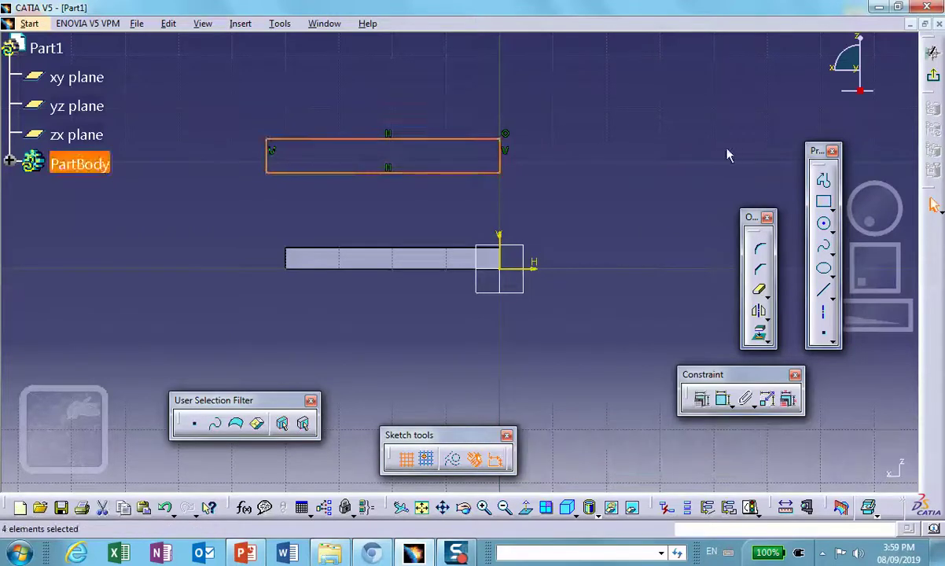
Dimension the upper rectangle's horizontal length and set it to 40 mm
{"action": "left_click", "coordinate": [722, 402]}
{"action": "left_click", "coordinate": [417, 140]}
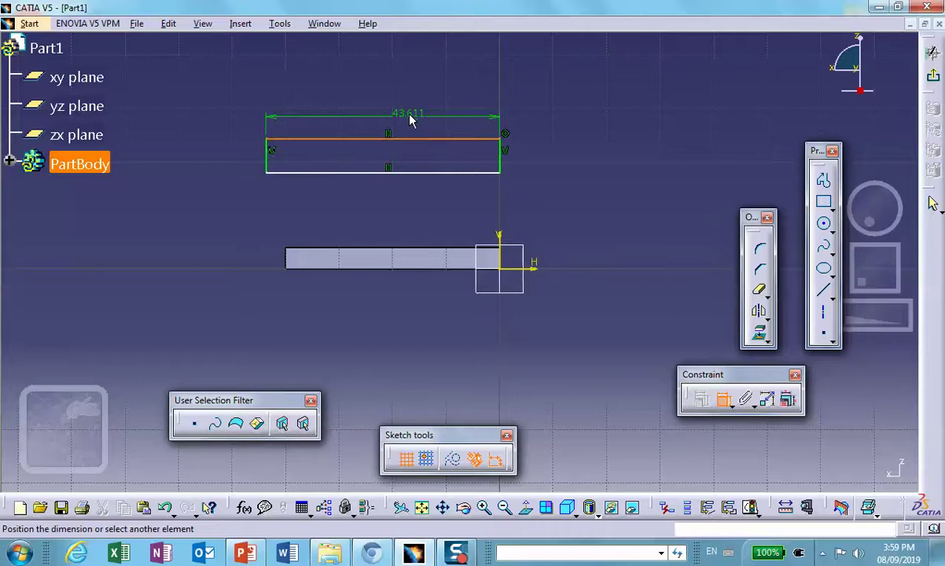
{"action": "left_click", "coordinate": [409, 118]}
{"action": "double_click", "coordinate": [415, 111]}
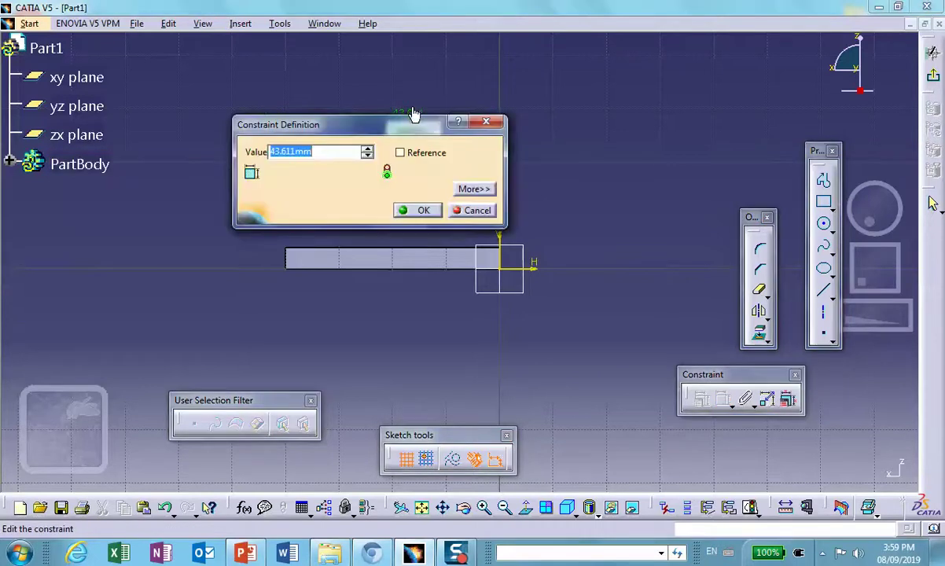
{"action": "type", "text": "40"}
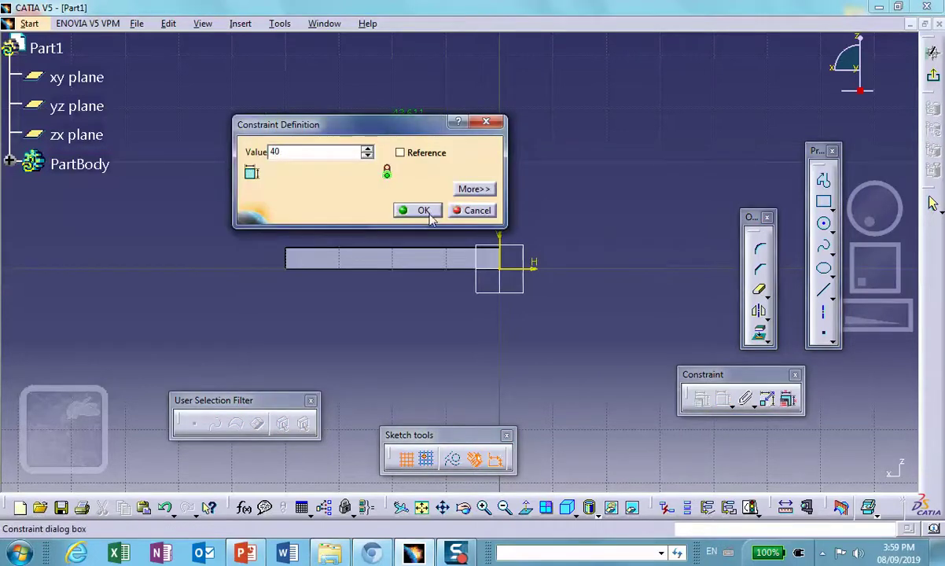
{"action": "left_click", "coordinate": [424, 211]}
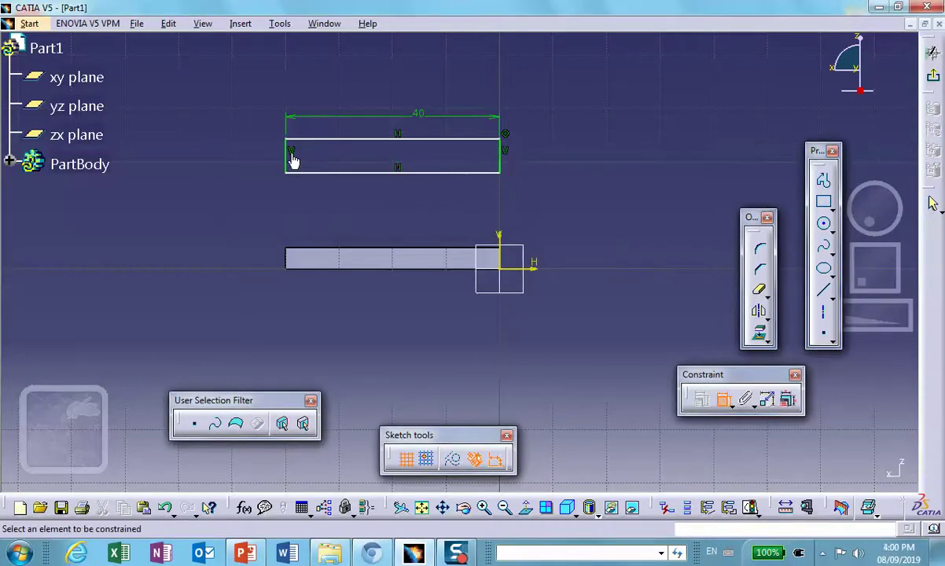
Dimension the upper rectangle's height and set it to 4 mm
{"action": "left_click", "coordinate": [288, 156]}
{"action": "left_click", "coordinate": [264, 148]}
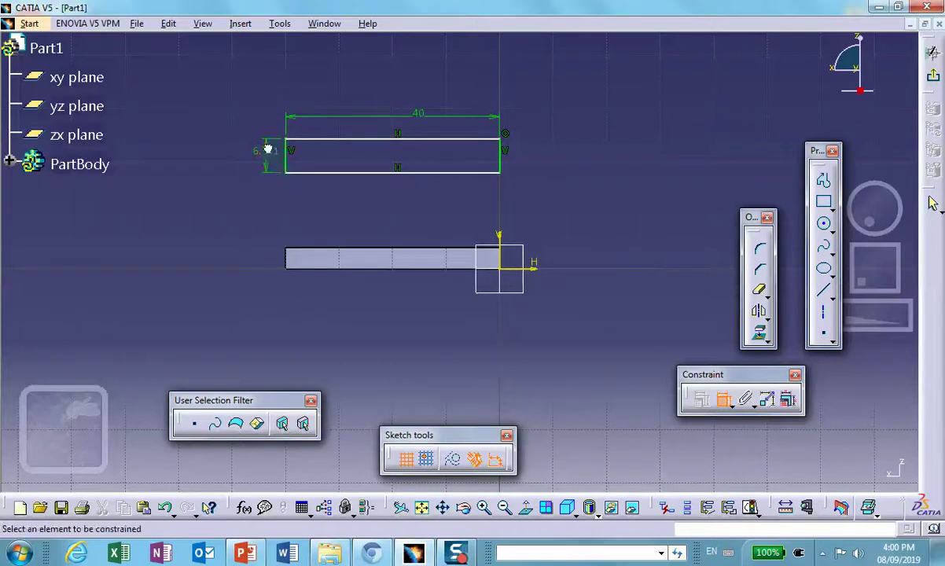
{"action": "double_click", "coordinate": [267, 149]}
{"action": "type", "text": "4mm"}
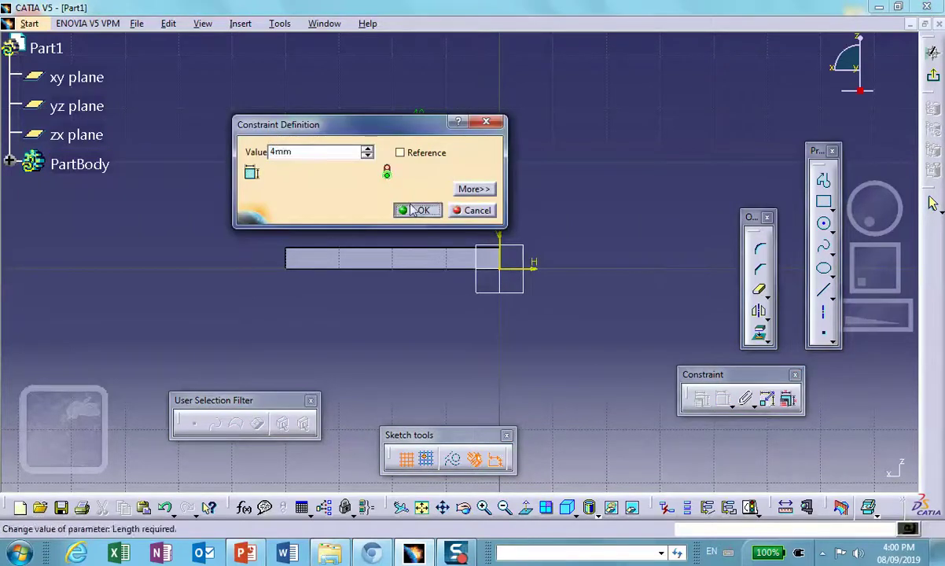
{"action": "left_click", "coordinate": [415, 210]}
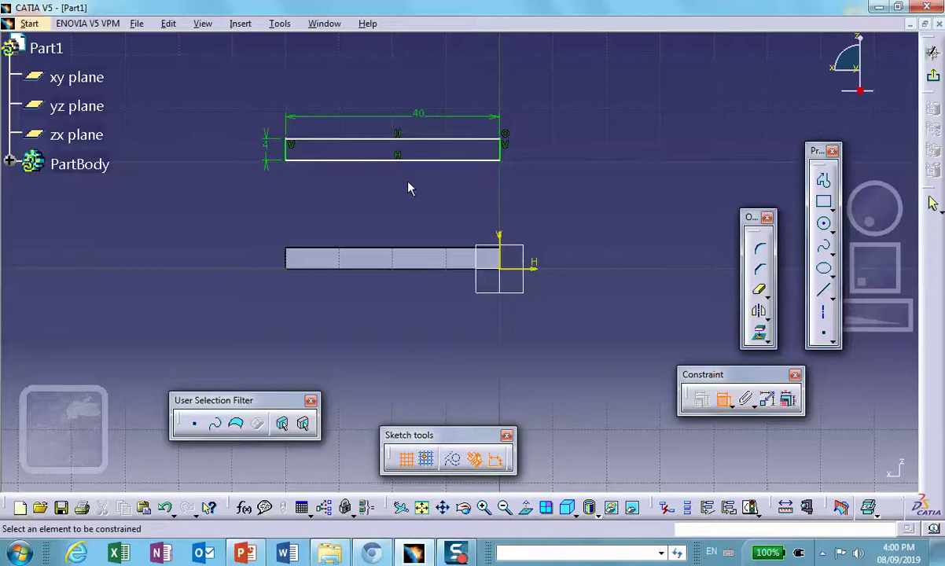
Dimension the gap between the upper rectangle's lower edge and the plate's top edge, and set it to 0.1 mm
{"action": "left_click", "coordinate": [393, 159]}
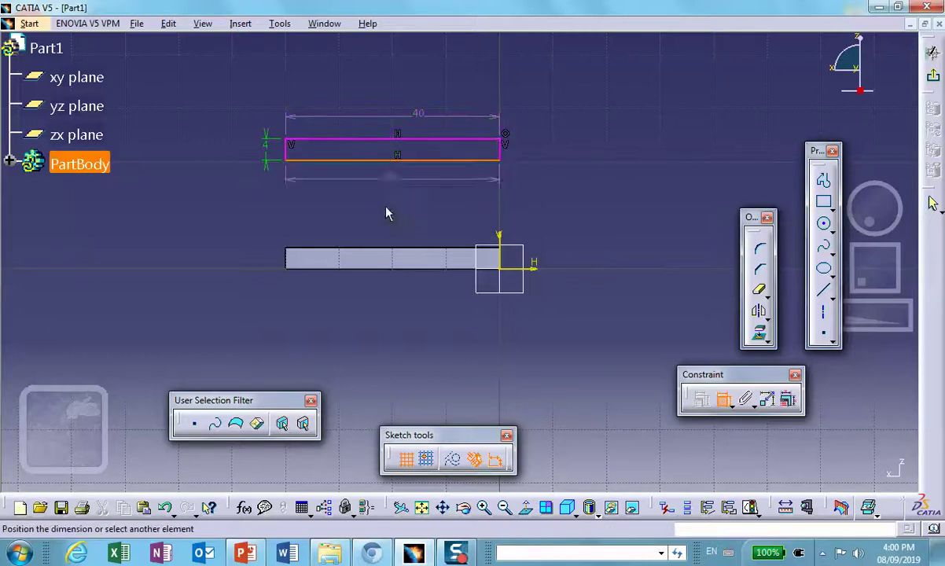
{"action": "left_click", "coordinate": [392, 249]}
{"action": "double_click", "coordinate": [219, 203]}
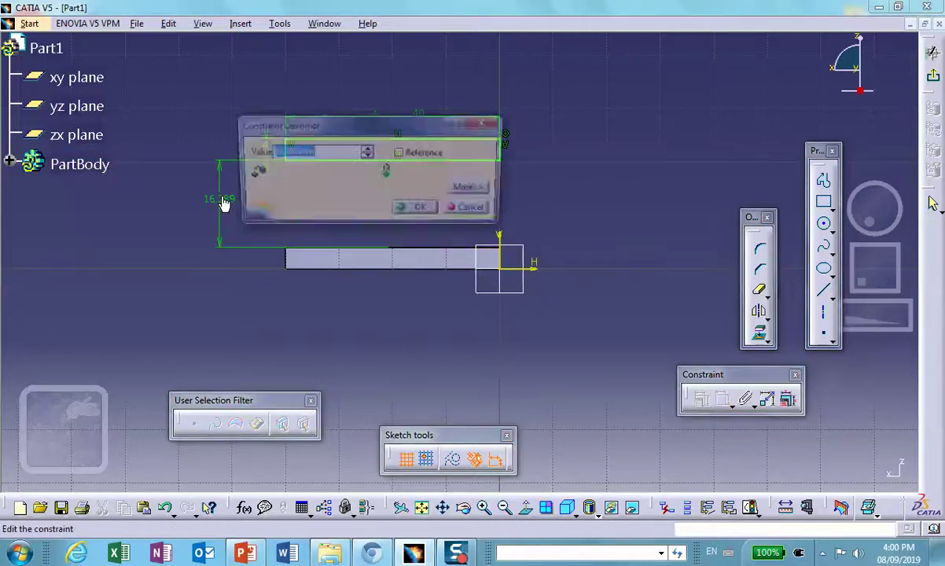
{"action": "key", "text": "BackSpace"}
{"action": "type", "text": "4"}
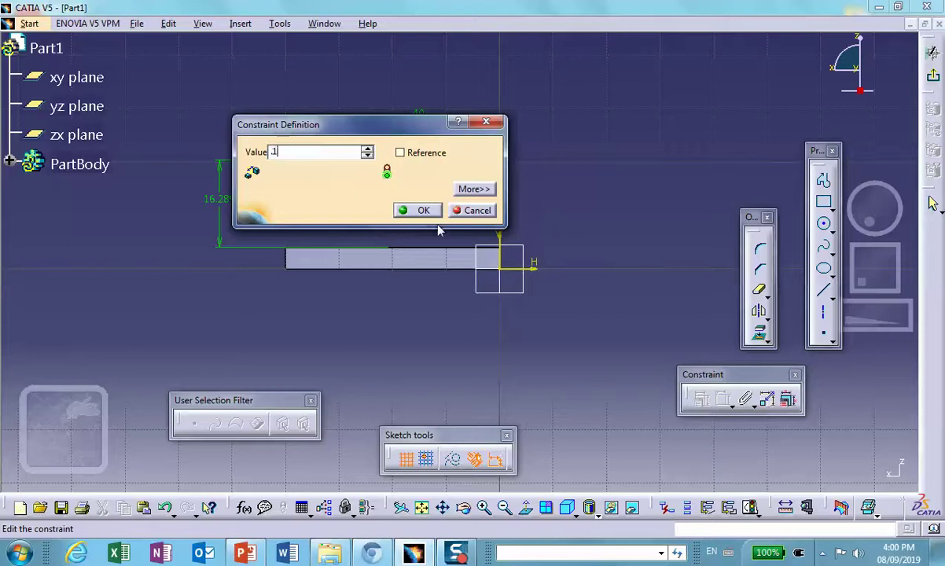
{"action": "left_click", "coordinate": [417, 209]}
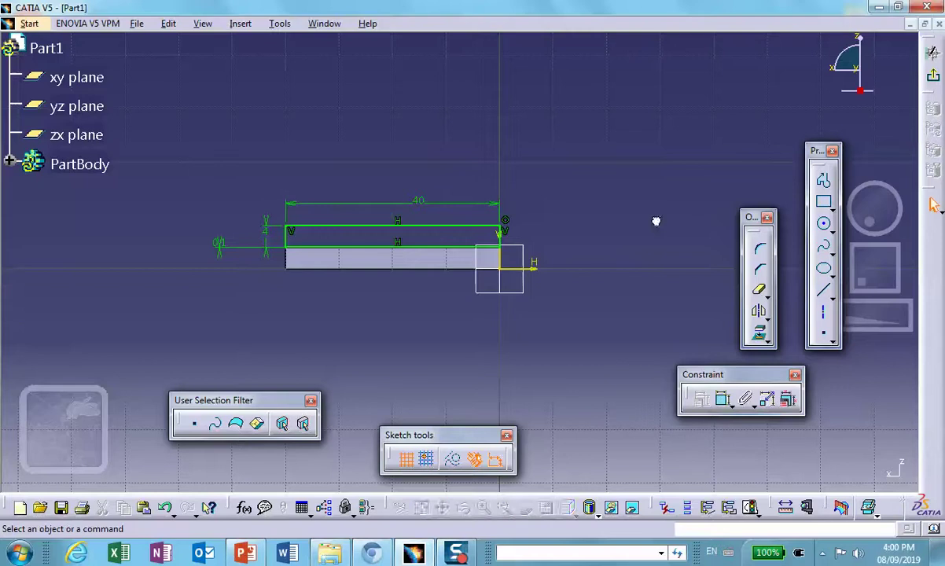
Exit the sketch and pad the upper rectangle with a length of 150 mm
{"action": "middle_click_drag", "start_coordinate": [763, 140], "coordinate": [392, 145]}
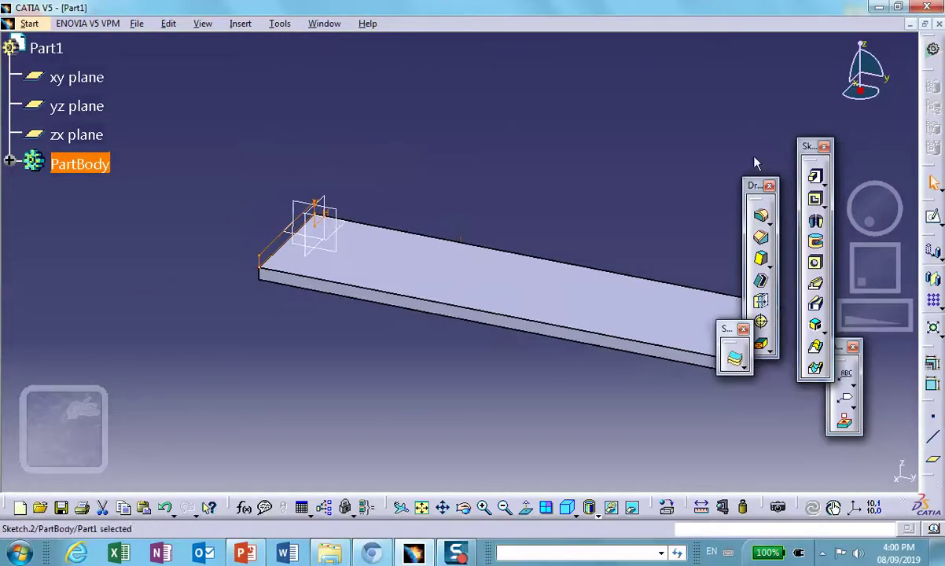
{"action": "left_click", "coordinate": [815, 177]}
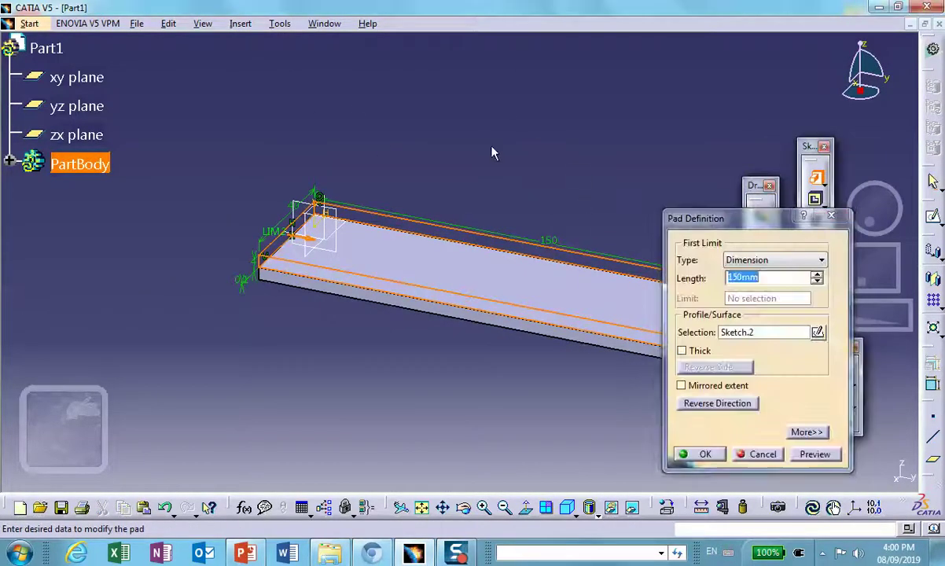
{"action": "middle_click_drag", "start_coordinate": [542, 236], "coordinate": [344, 228]}
{"action": "left_click", "coordinate": [705, 454]}
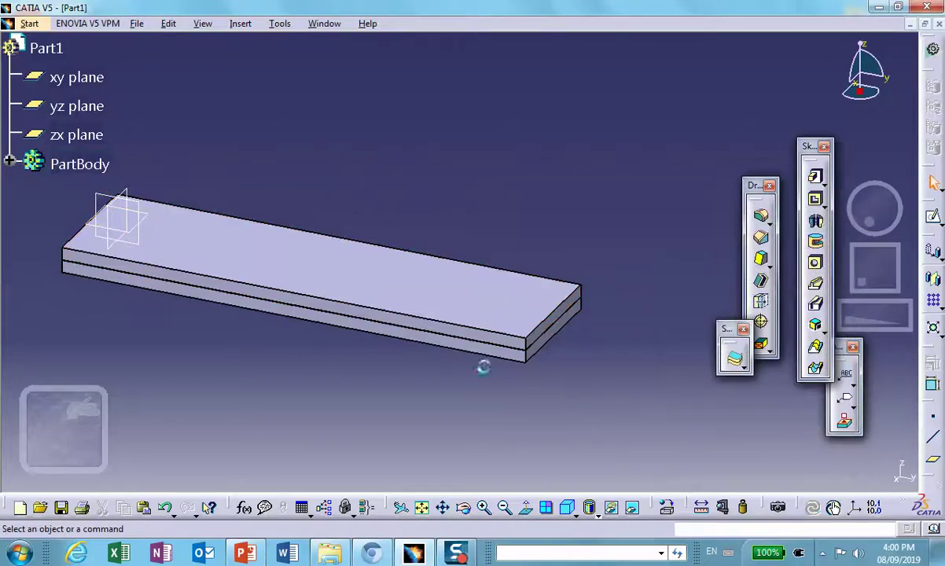
{"action": "mouse_move", "coordinate": [409, 353]}
{"action": "middle_mouse_down"}
{"action": "mouse_move", "coordinate": [358, 348]}
{"action": "mouse_move", "coordinate": [419, 344]}
{"action": "middle_mouse_up"}
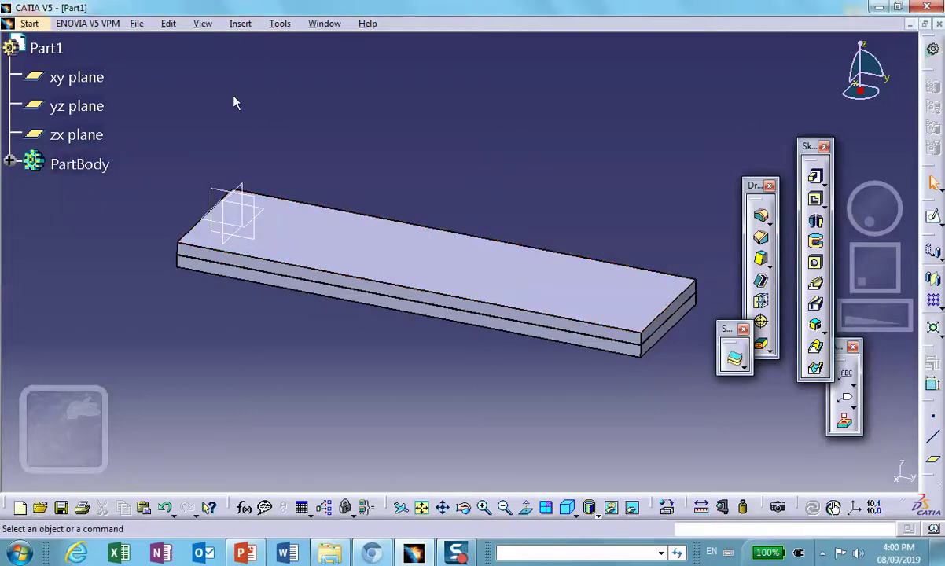
Insert a geometrical set named for-spot-welding under Part1
{"action": "left_click", "coordinate": [241, 26]}
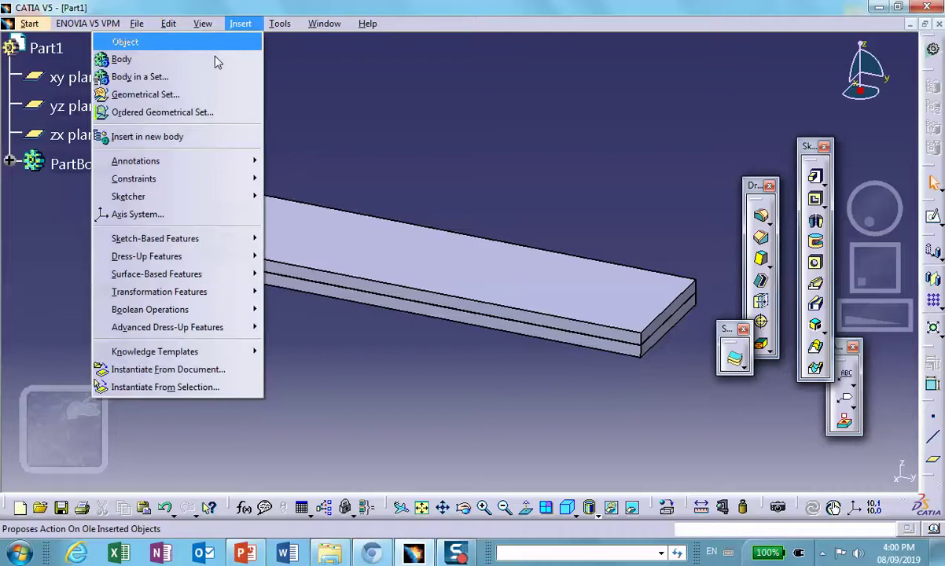
{"action": "left_click", "coordinate": [179, 94]}
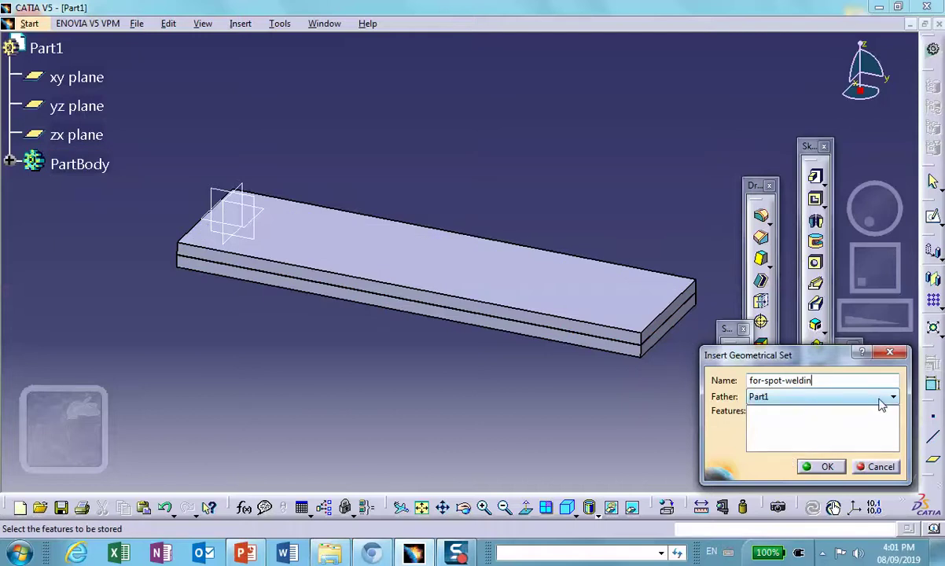
{"action": "left_click", "coordinate": [803, 467]}
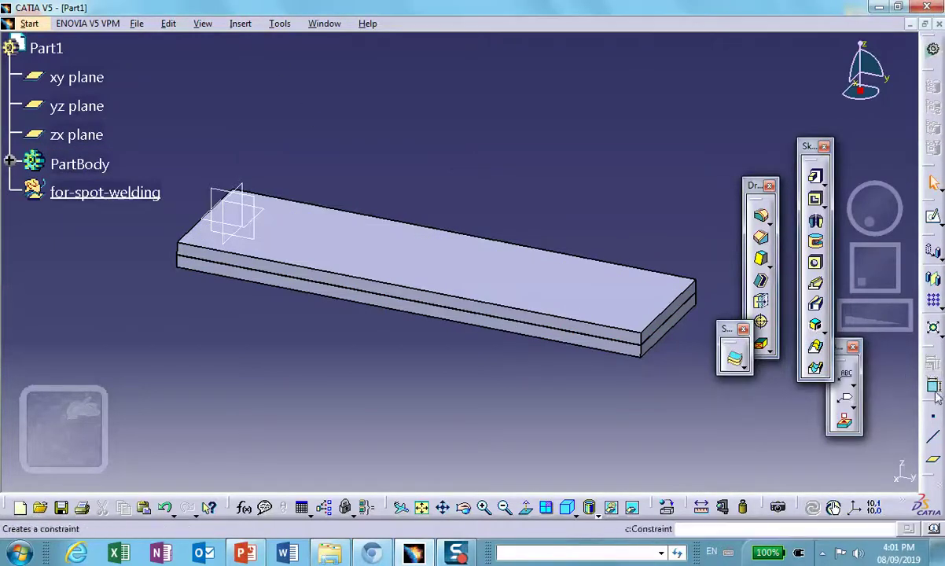
Create a coordinate point in the spot-welding set at X 10 mm, Y 140 mm, Z 4 mm
{"action": "left_click", "coordinate": [843, 373]}
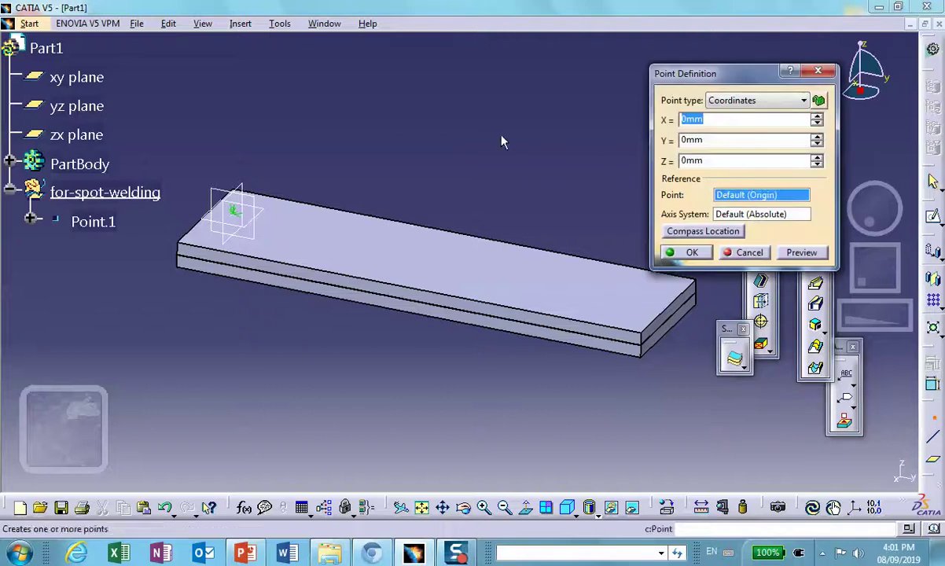
{"action": "middle_click_drag", "start_coordinate": [487, 134], "coordinate": [392, 210]}
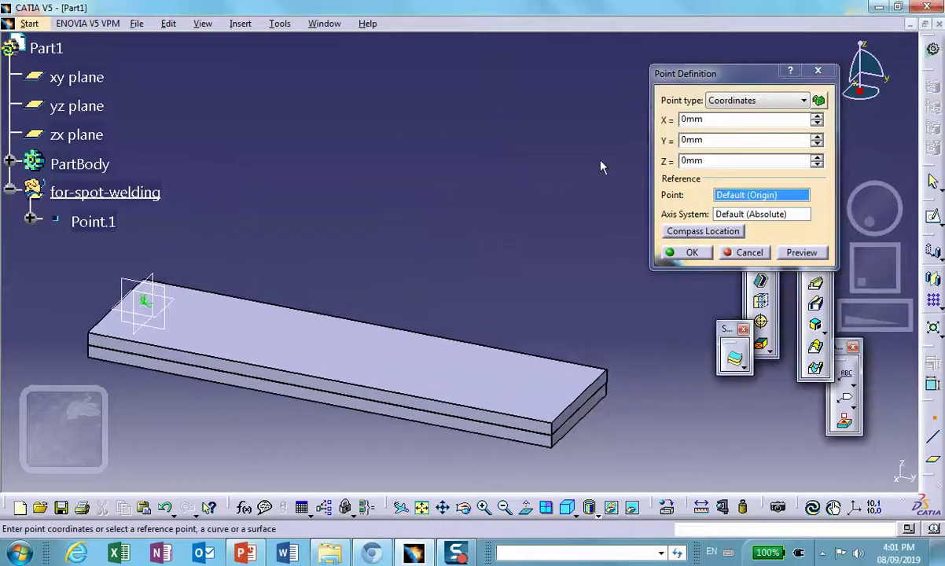
{"action": "left_click", "coordinate": [707, 123]}
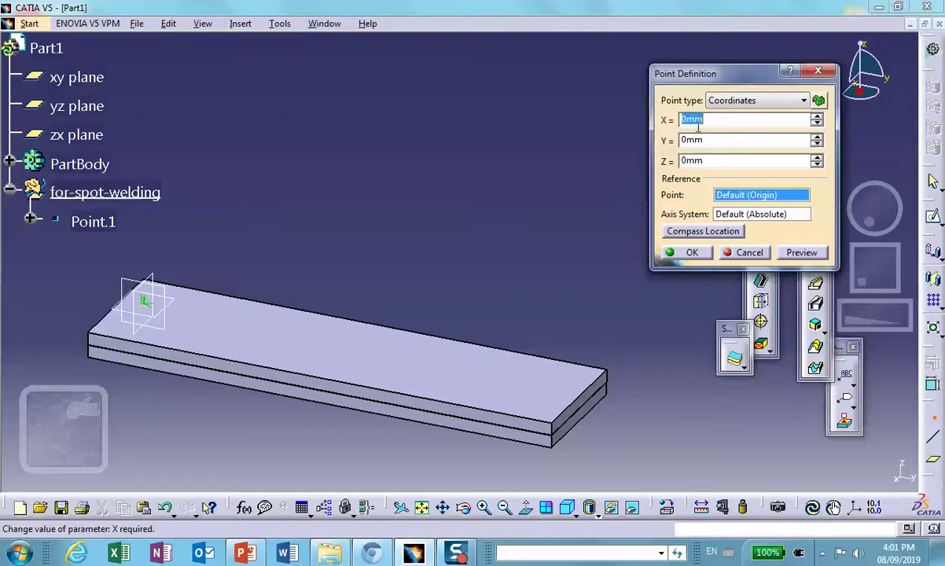
{"action": "type", "text": "10"}
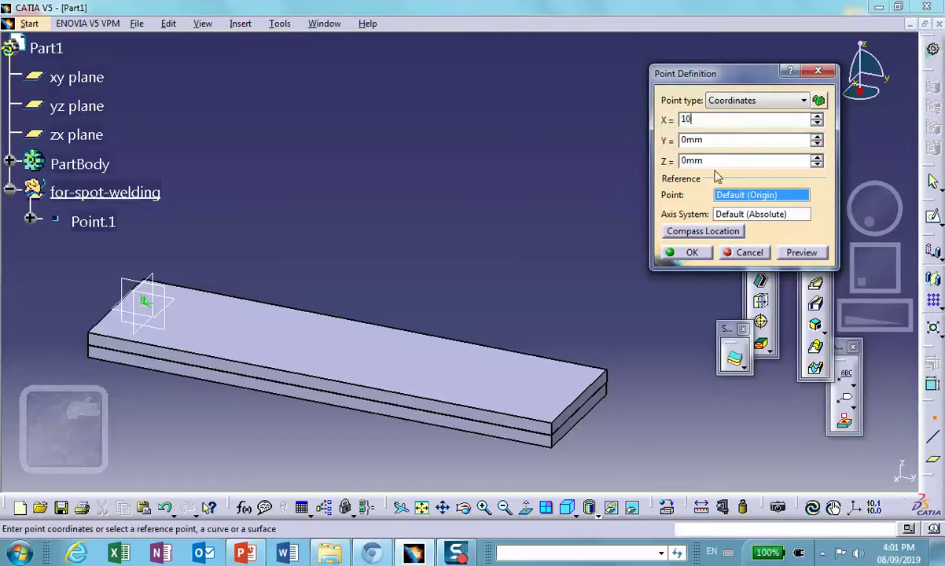
{"action": "left_click", "coordinate": [707, 140]}
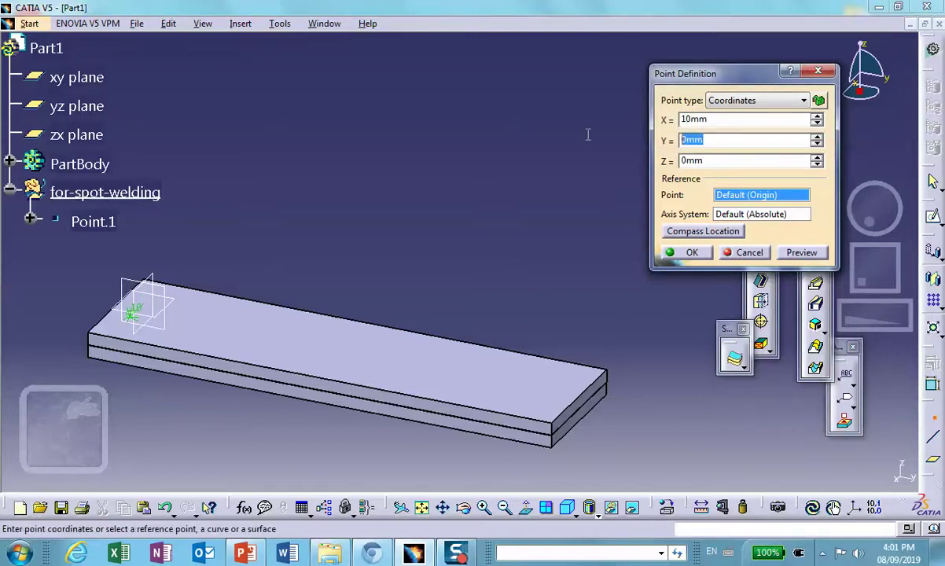
{"action": "type", "text": "140"}
{"action": "key", "text": "Tab"}
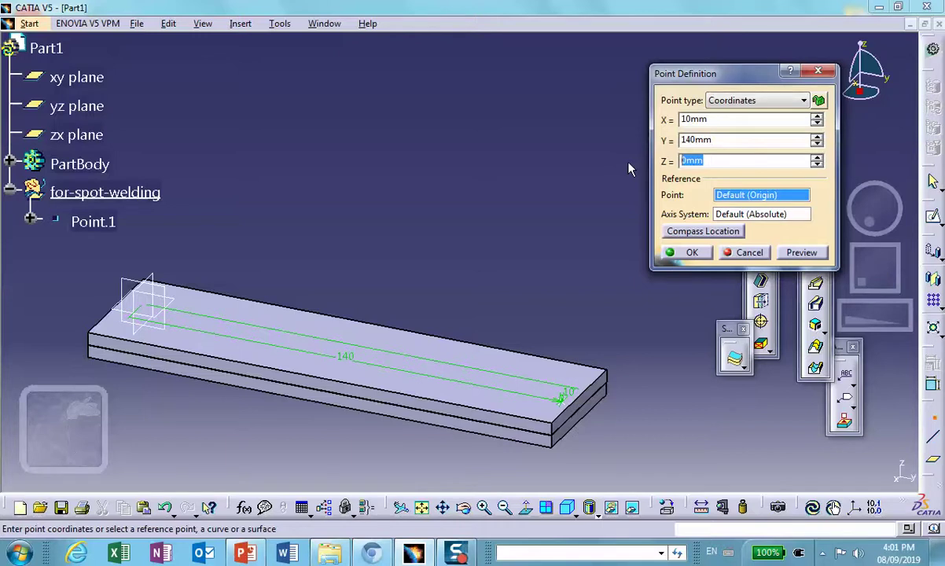
{"action": "type", "text": "4"}
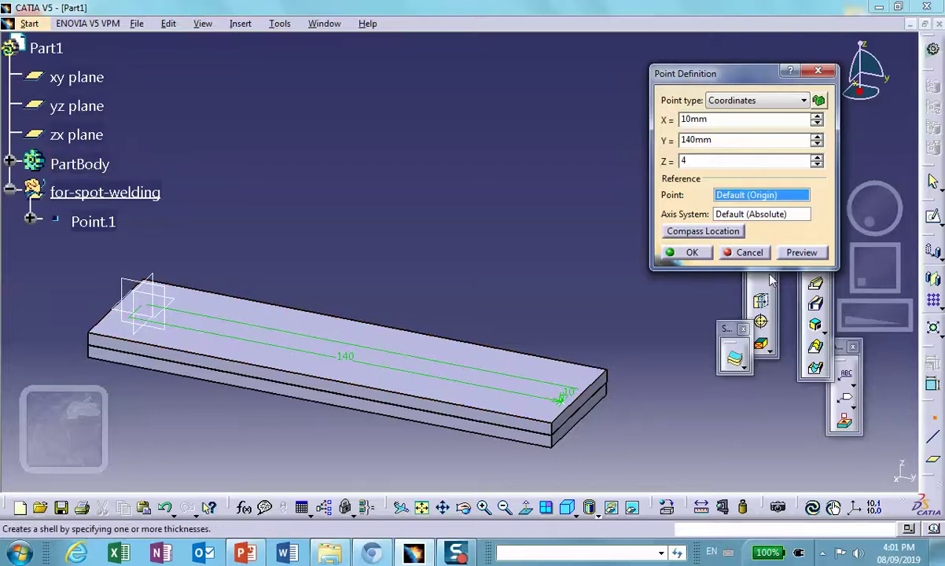
{"action": "left_click", "coordinate": [691, 253]}
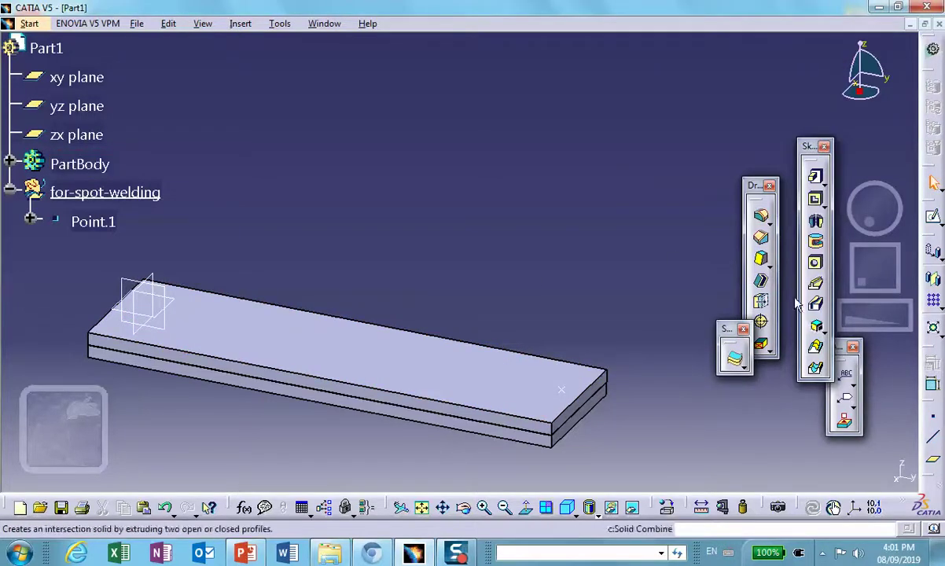
Create a second coordinate point in the spot-welding set at X 20 mm, Y 140 mm, Z 4 mm
{"action": "left_click", "coordinate": [933, 416]}
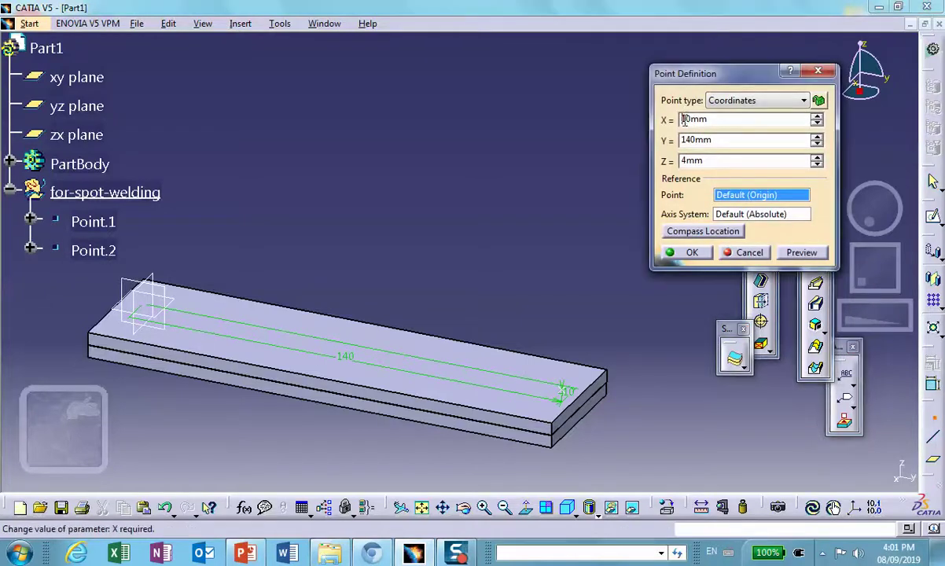
{"action": "left_click", "coordinate": [686, 118]}
{"action": "key", "text": "BackSpace"}
{"action": "type", "text": "2"}
{"action": "left_click", "coordinate": [681, 252]}
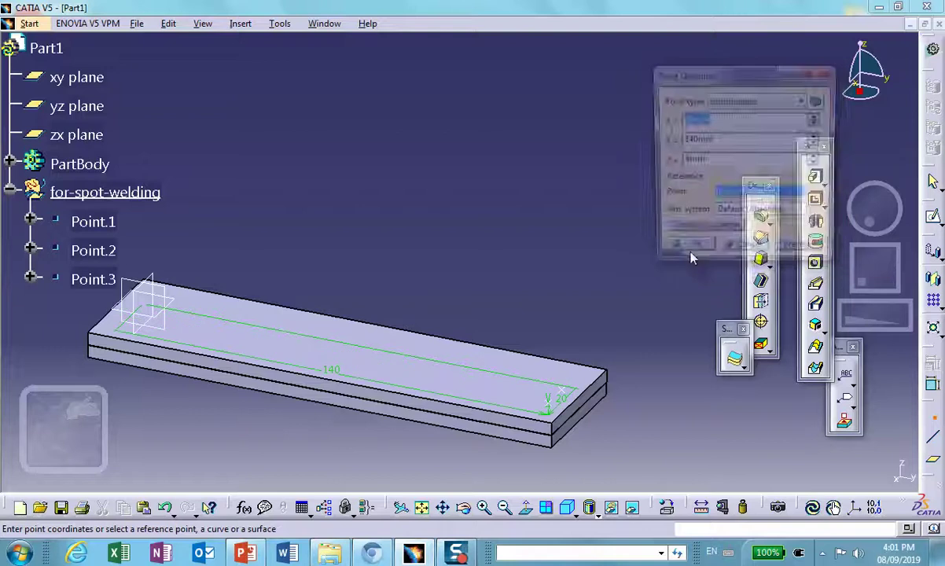
Create a third coordinate point in the spot-welding set at X 30 mm, Y 140 mm, Z 4 mm and stop adding points
{"action": "left_click", "coordinate": [682, 119]}
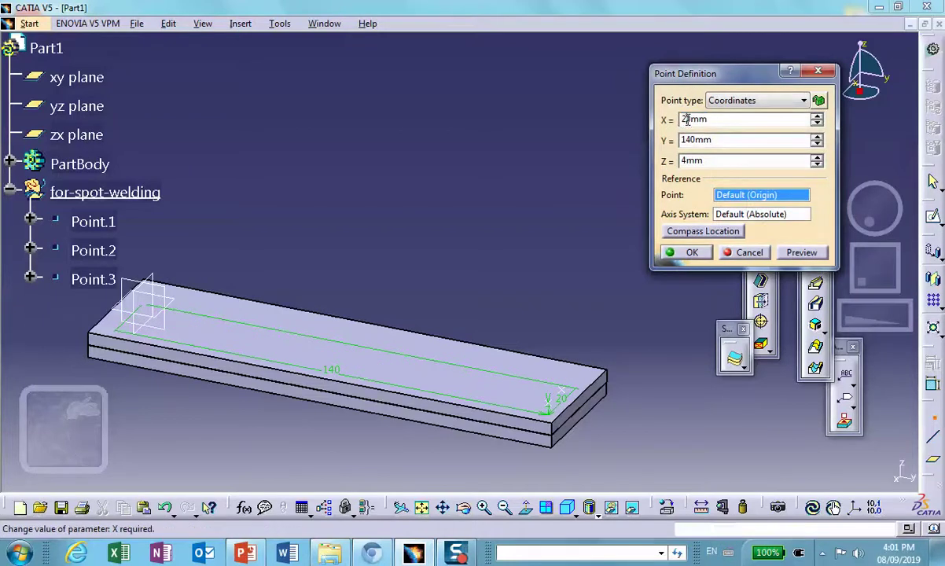
{"action": "key", "text": "BackSpace"}
{"action": "type", "text": "3"}
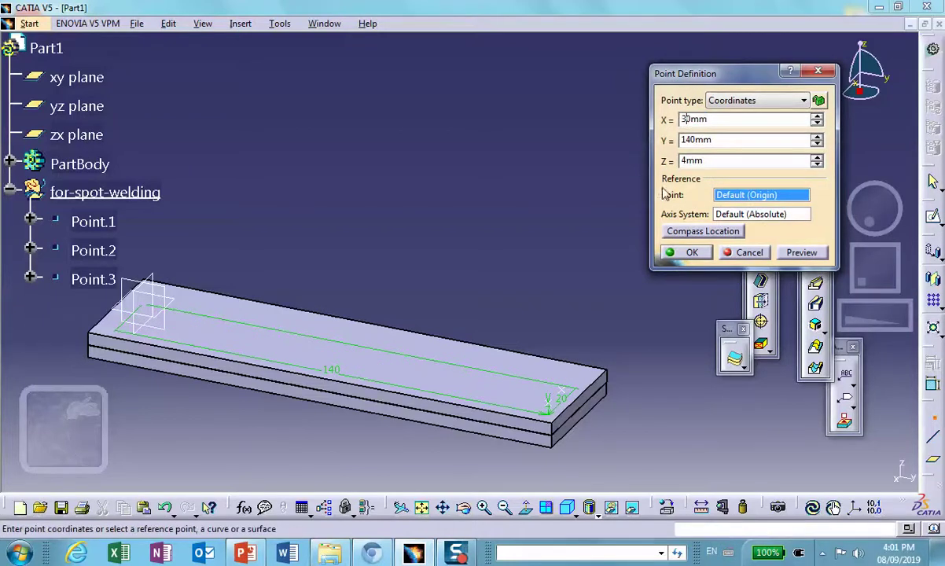
{"action": "left_click", "coordinate": [692, 252]}
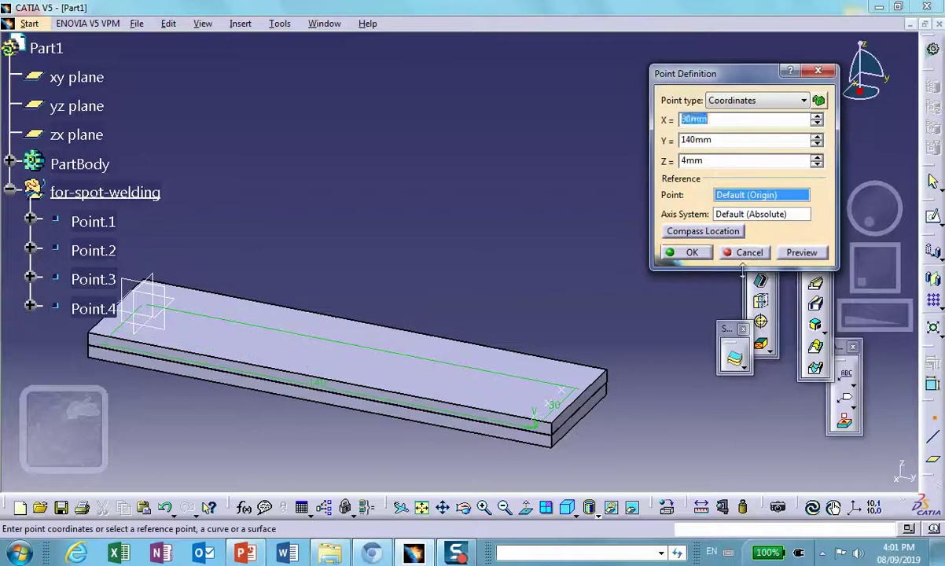
{"action": "left_click", "coordinate": [750, 254]}
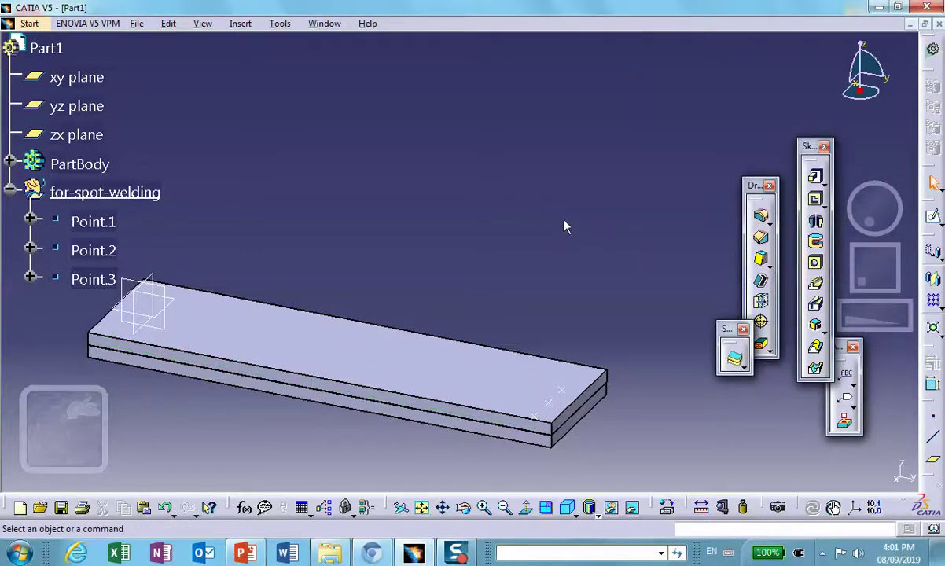
Insert another geometrical set named for-seam-welding under Part1
{"action": "middle_click_drag", "start_coordinate": [345, 184], "coordinate": [545, 386]}
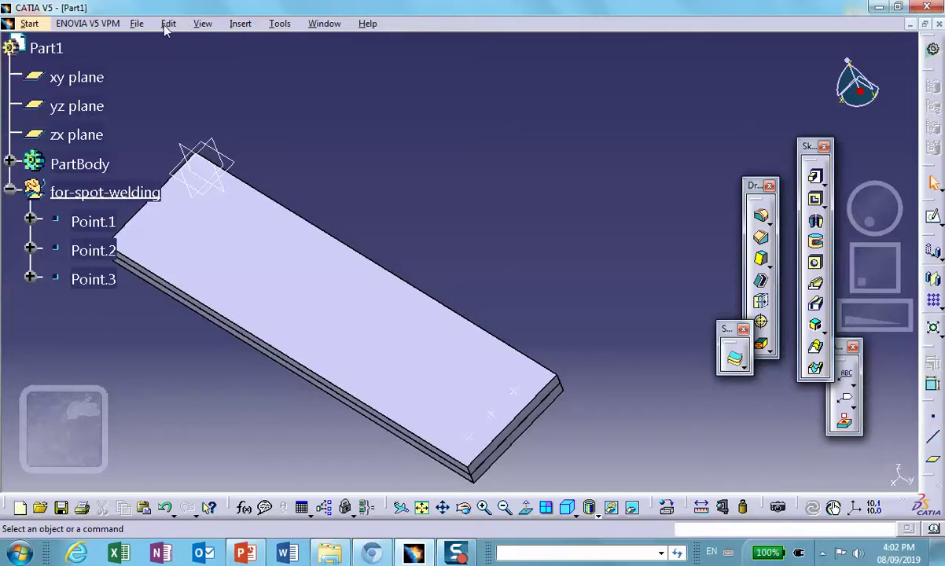
{"action": "left_click", "coordinate": [239, 24]}
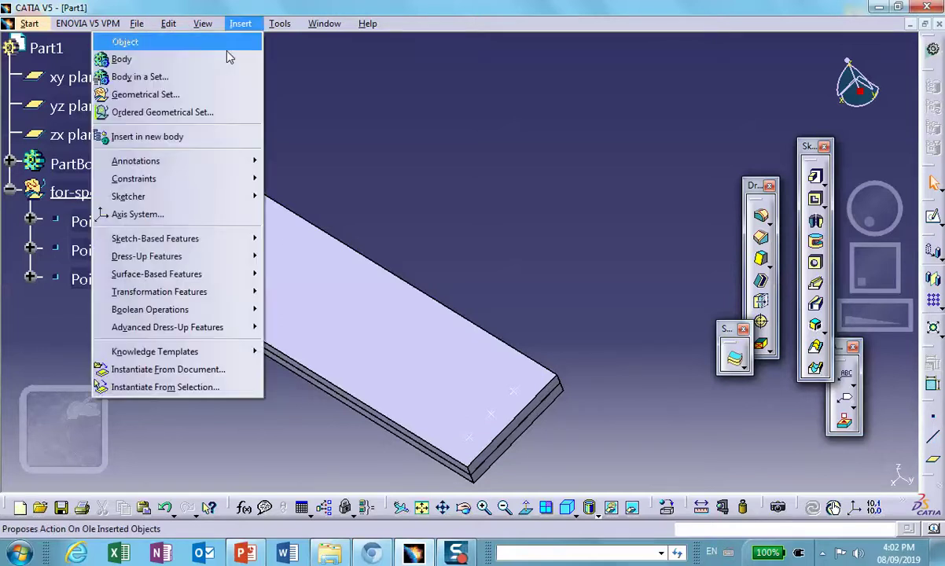
{"action": "left_click", "coordinate": [186, 93]}
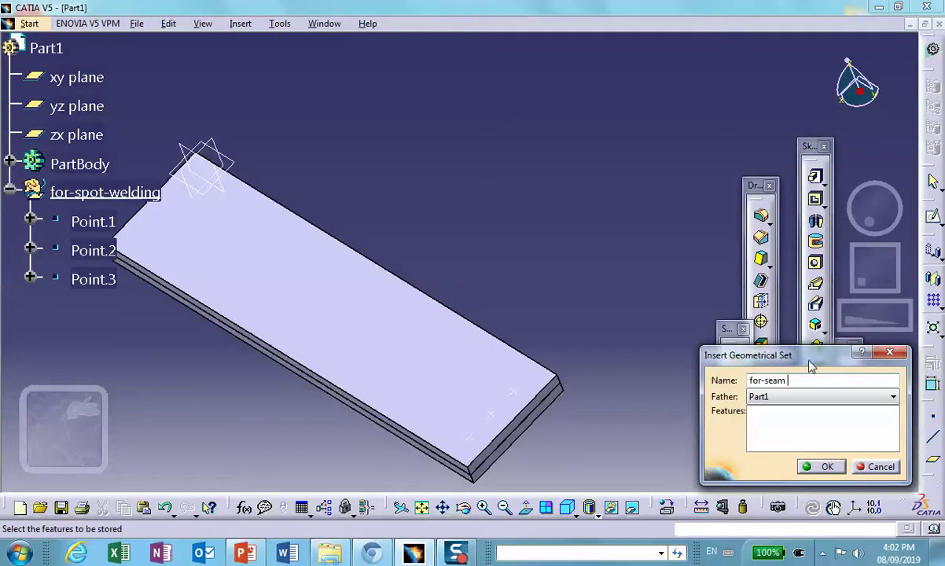
{"action": "type", "text": "for-seam-welding"}
{"action": "left_click", "coordinate": [827, 467]}
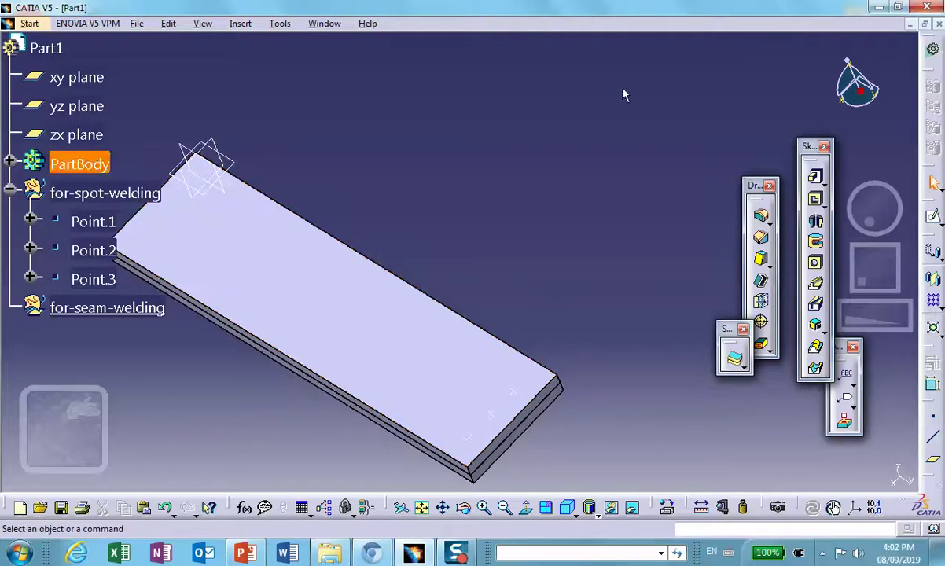
Create a coordinate point in the seam-welding set at X 30 mm, Y 145 mm, Z 4 mm
{"action": "left_click", "coordinate": [933, 418]}
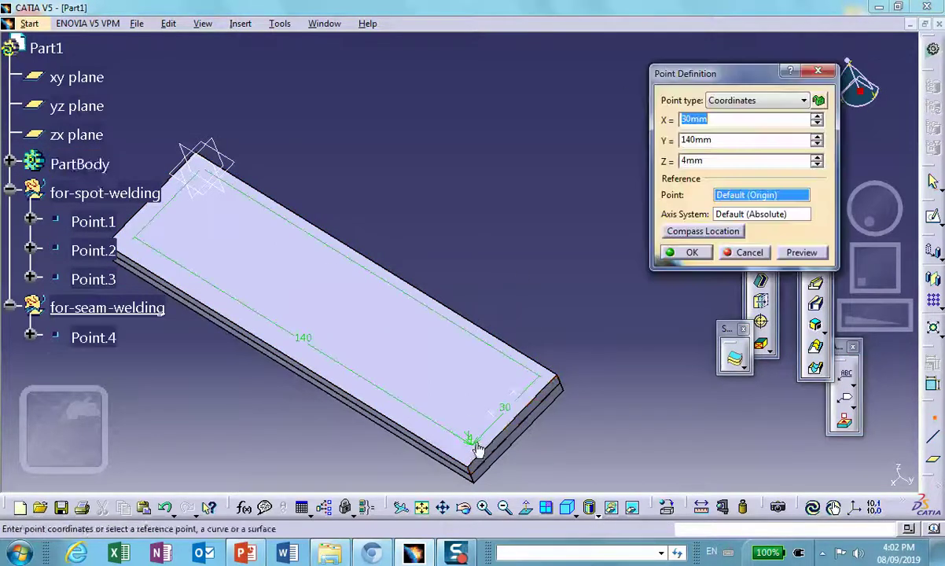
{"action": "left_click", "coordinate": [719, 141]}
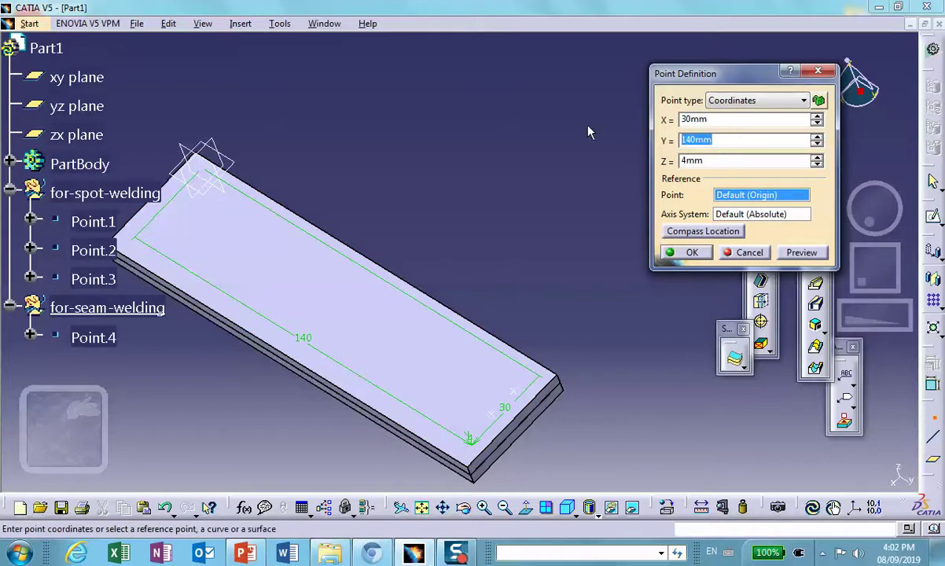
{"action": "type", "text": "12"}
{"action": "key", "text": "BackSpace"}
{"action": "type", "text": "45"}
{"action": "left_click", "coordinate": [681, 252]}
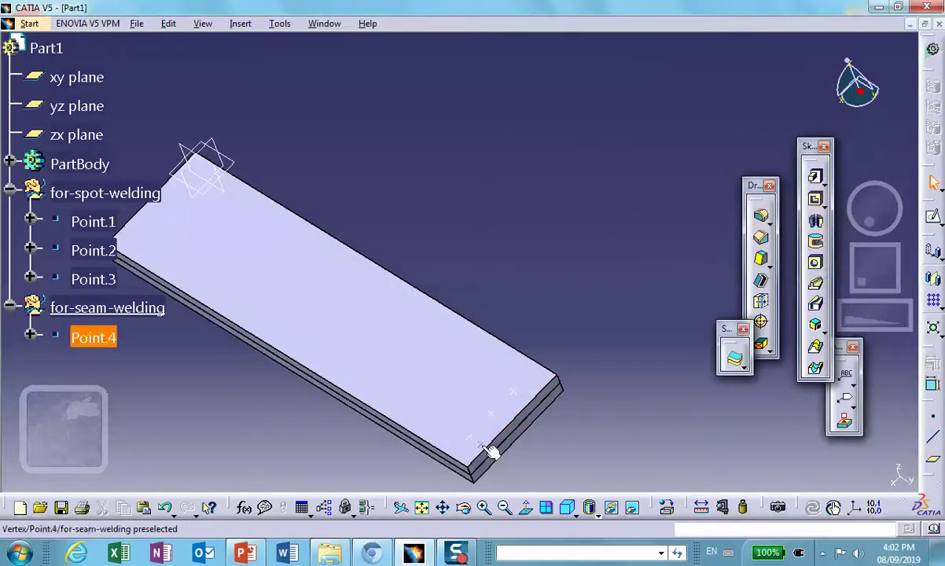
{"action": "left_click", "coordinate": [933, 438]}
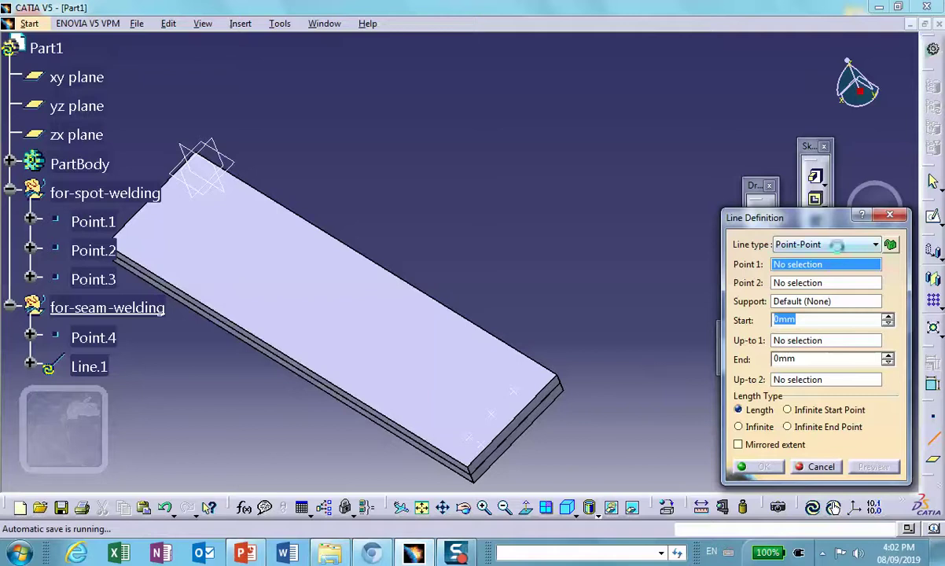
{"action": "left_click", "coordinate": [781, 245]}
{"action": "left_click", "coordinate": [809, 270]}
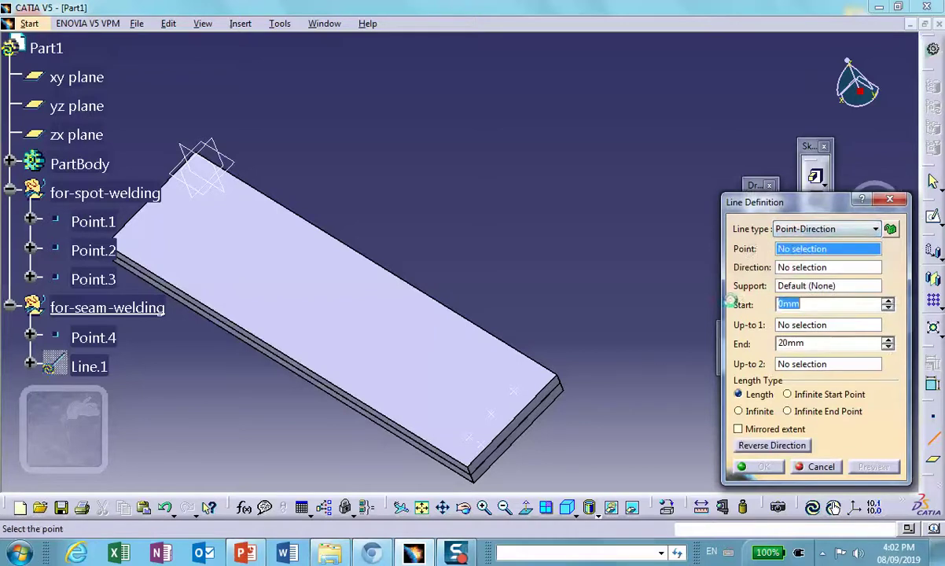
{"action": "left_click", "coordinate": [487, 448]}
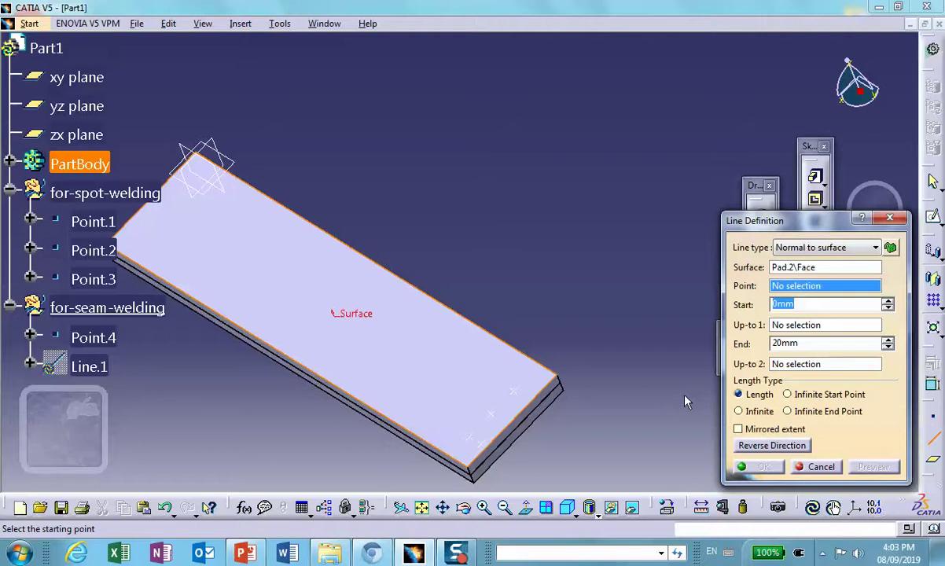
{"action": "left_click", "coordinate": [821, 466]}
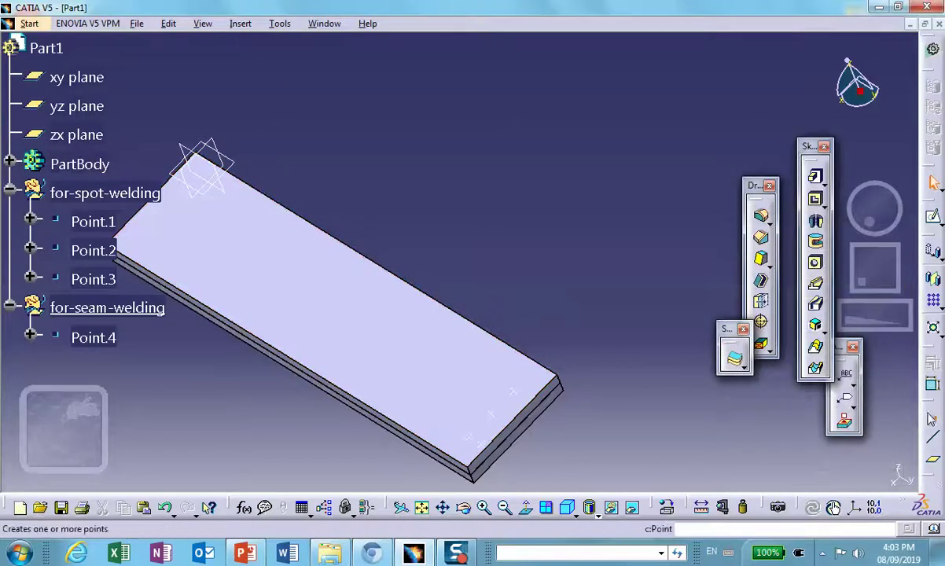
{"action": "left_click", "coordinate": [928, 416]}
{"action": "left_click", "coordinate": [749, 252]}
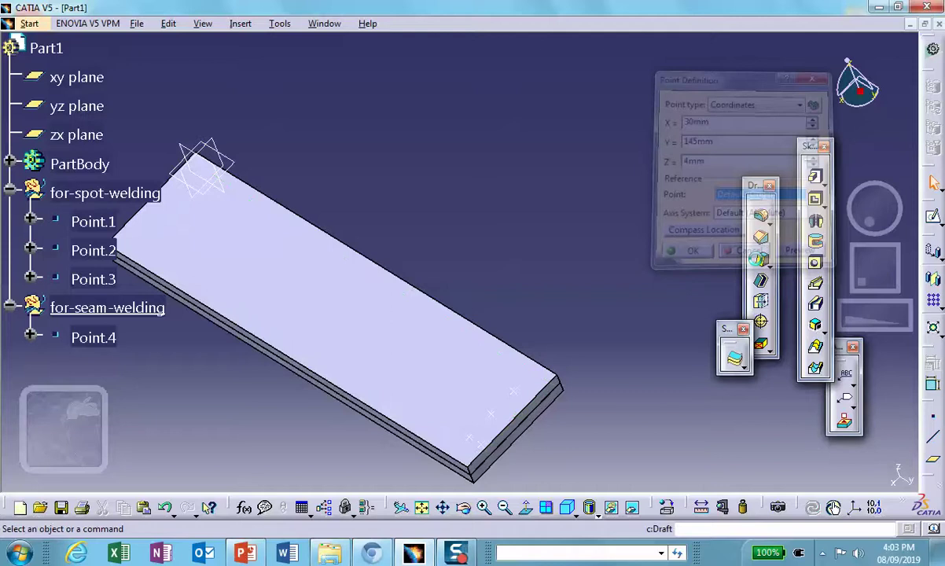
Create a 20 mm point-direction line in the seam-welding set from Point.4 along the reversed X component, starting at 0 mm
{"action": "left_click", "coordinate": [933, 438]}
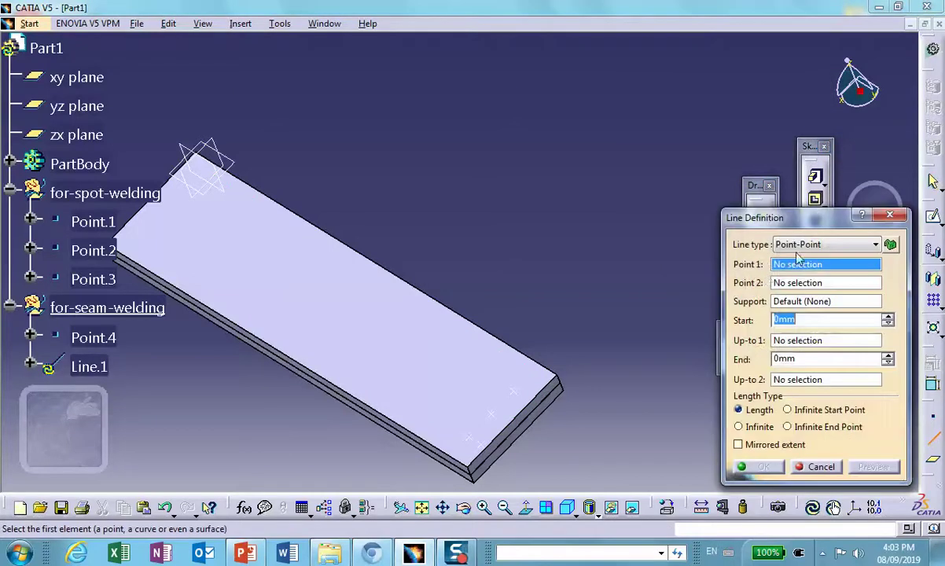
{"action": "left_click", "coordinate": [797, 248]}
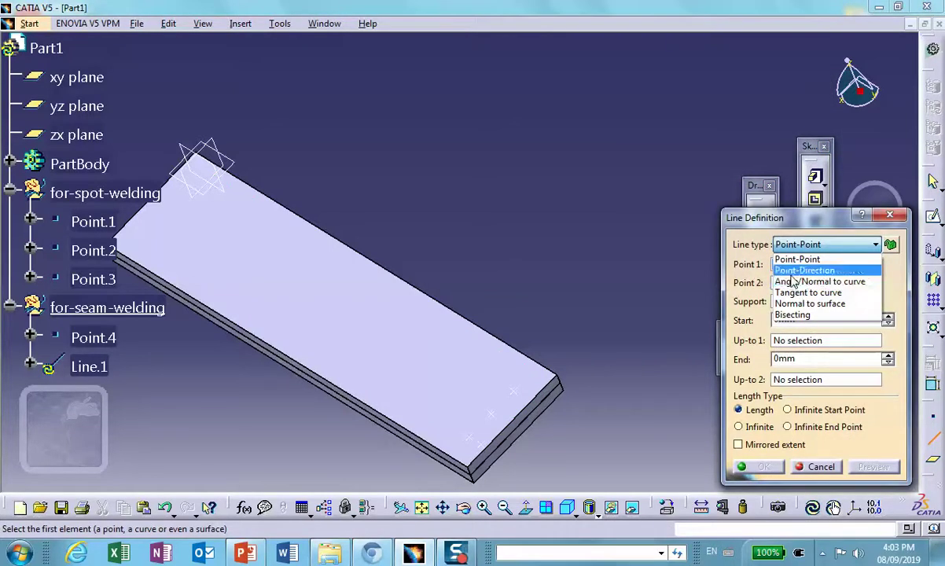
{"action": "left_click", "coordinate": [795, 271]}
{"action": "left_click", "coordinate": [92, 337]}
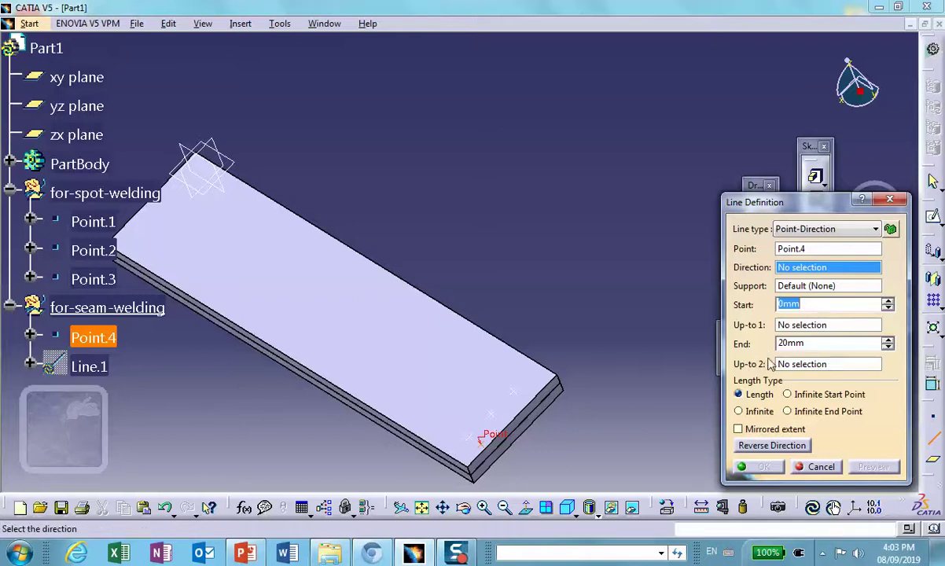
{"action": "right_click", "coordinate": [822, 268]}
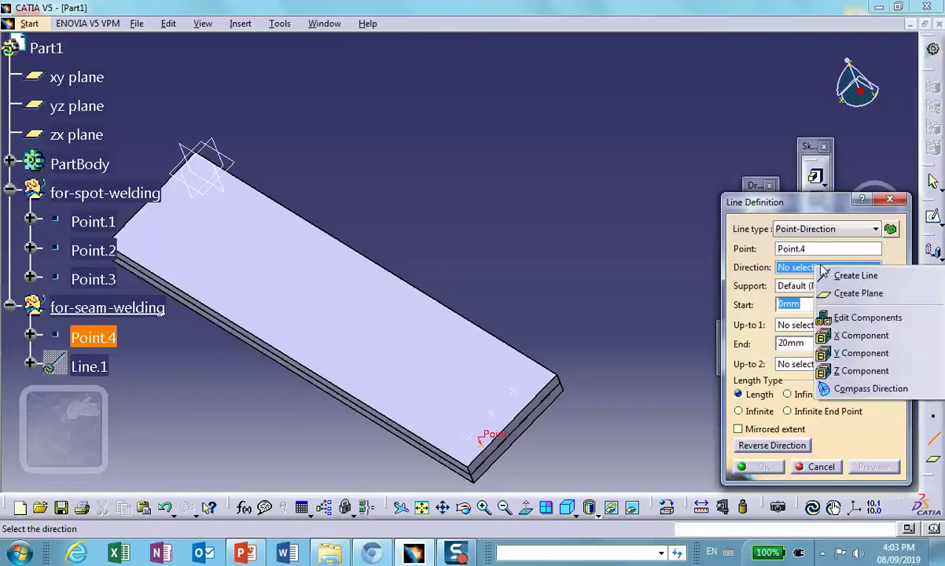
{"action": "left_click", "coordinate": [848, 337]}
{"action": "left_click", "coordinate": [743, 445]}
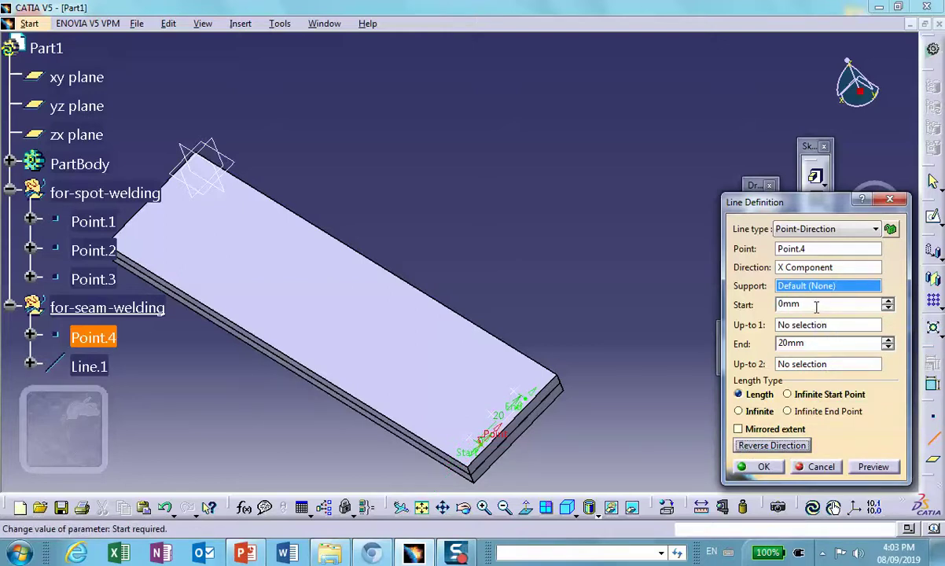
{"action": "double_click", "coordinate": [790, 343]}
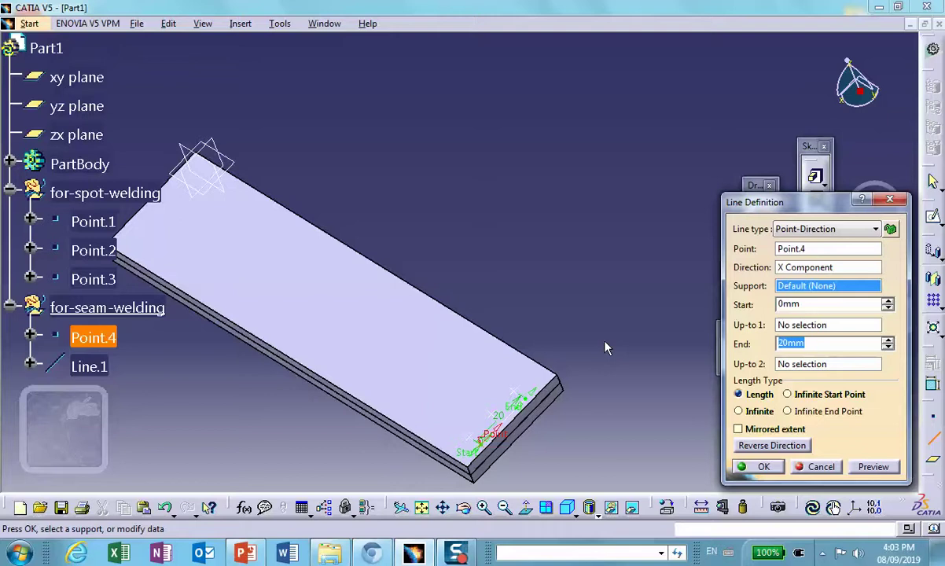
{"action": "type", "text": "20"}
{"action": "left_click", "coordinate": [761, 467]}
Insert a geometrical set named for-surface-welding under Part1
{"action": "middle_click_drag", "start_coordinate": [555, 269], "coordinate": [417, 57]}
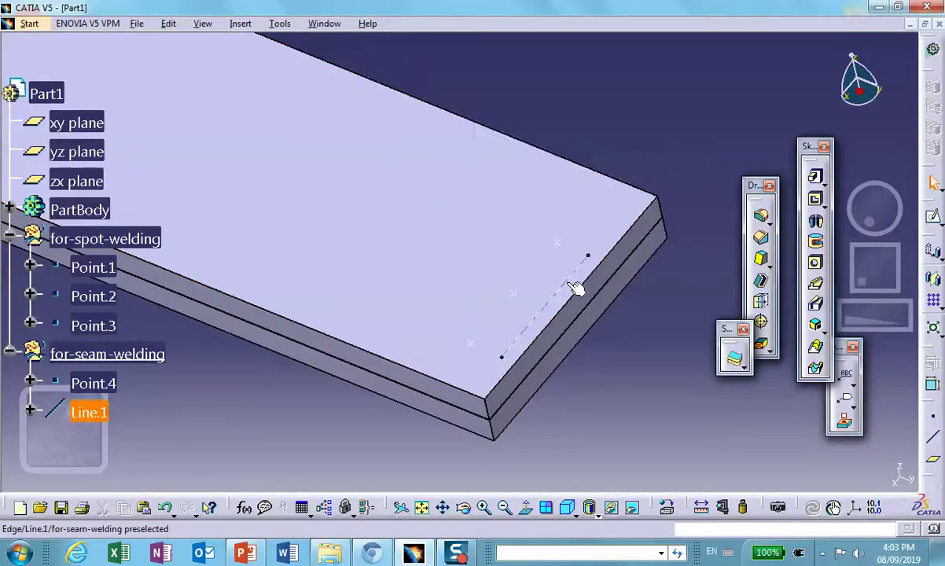
{"action": "middle_click_drag", "start_coordinate": [501, 236], "coordinate": [629, 322]}
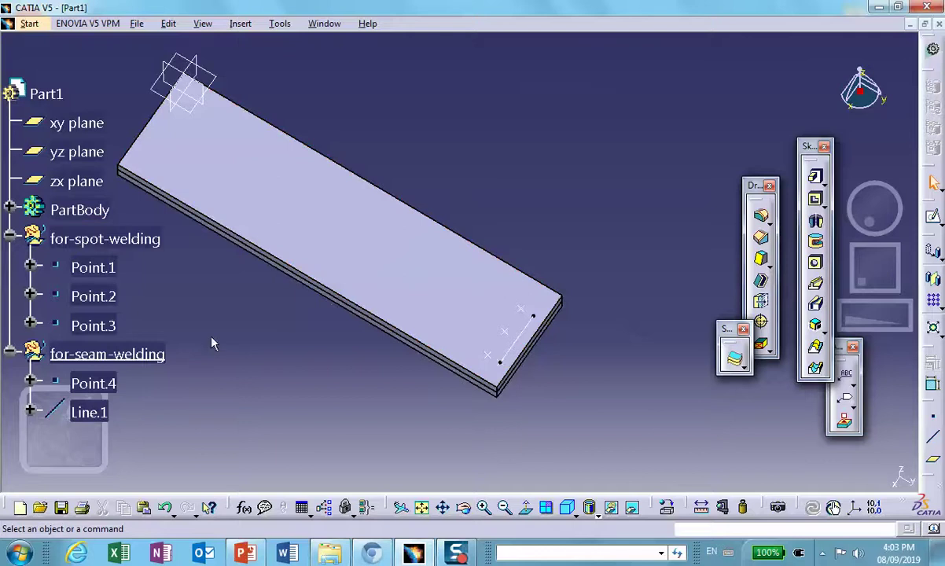
{"action": "middle_click_drag", "start_coordinate": [212, 344], "coordinate": [481, 333]}
{"action": "middle_click_drag", "start_coordinate": [681, 285], "coordinate": [685, 265]}
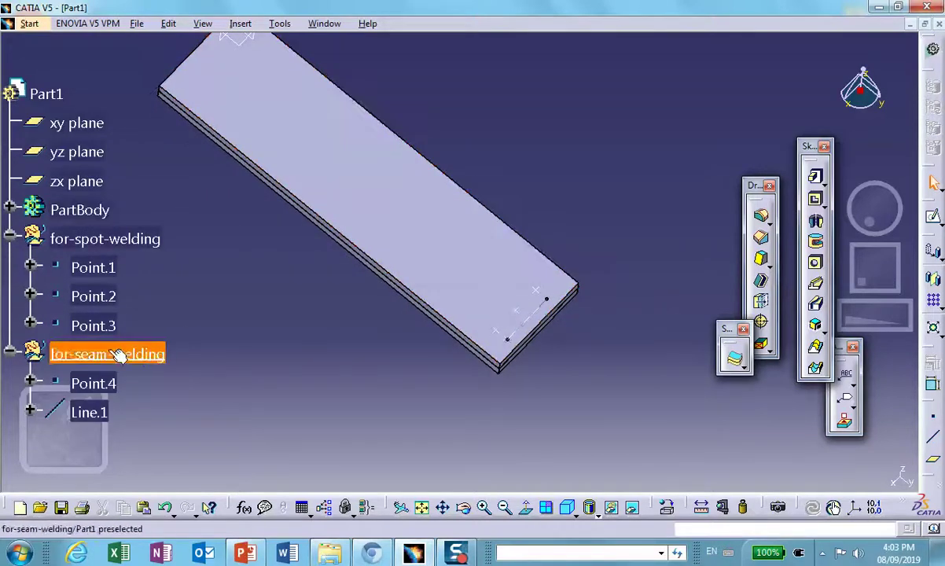
{"action": "scroll", "coordinate": [211, 310], "scroll_direction": "down", "scroll_amount": 4}
{"action": "middle_click_drag", "start_coordinate": [467, 294], "coordinate": [503, 201]}
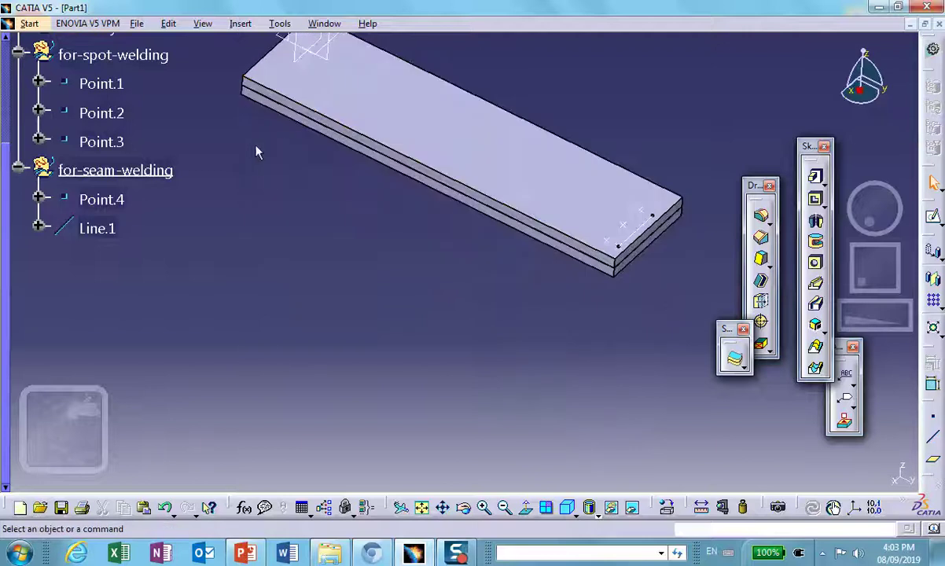
{"action": "left_click", "coordinate": [241, 24]}
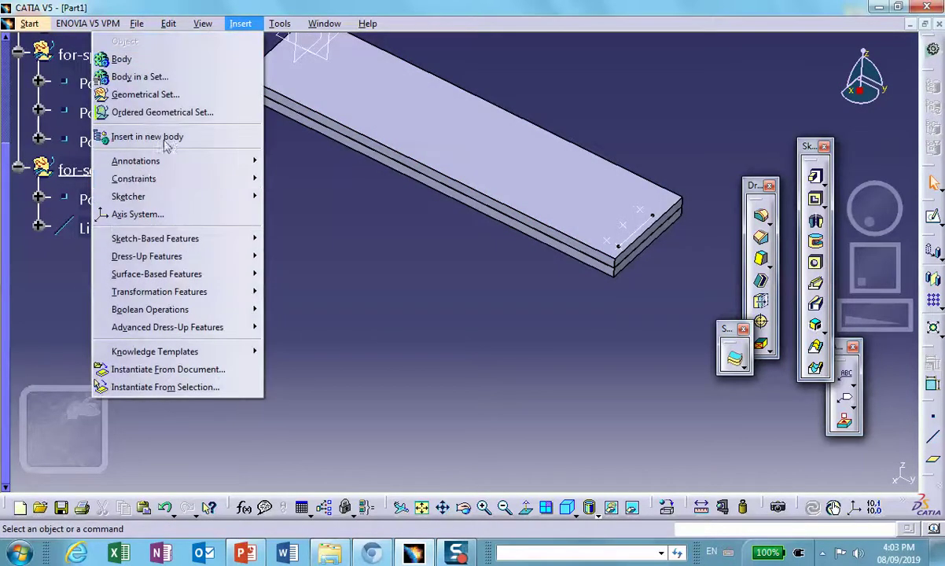
{"action": "left_click", "coordinate": [170, 95]}
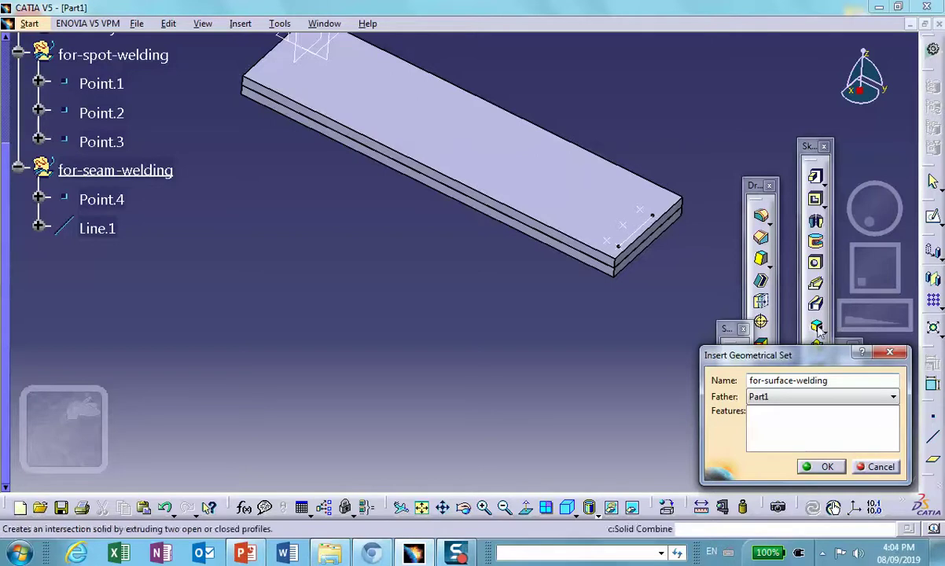
{"action": "left_click", "coordinate": [820, 467]}
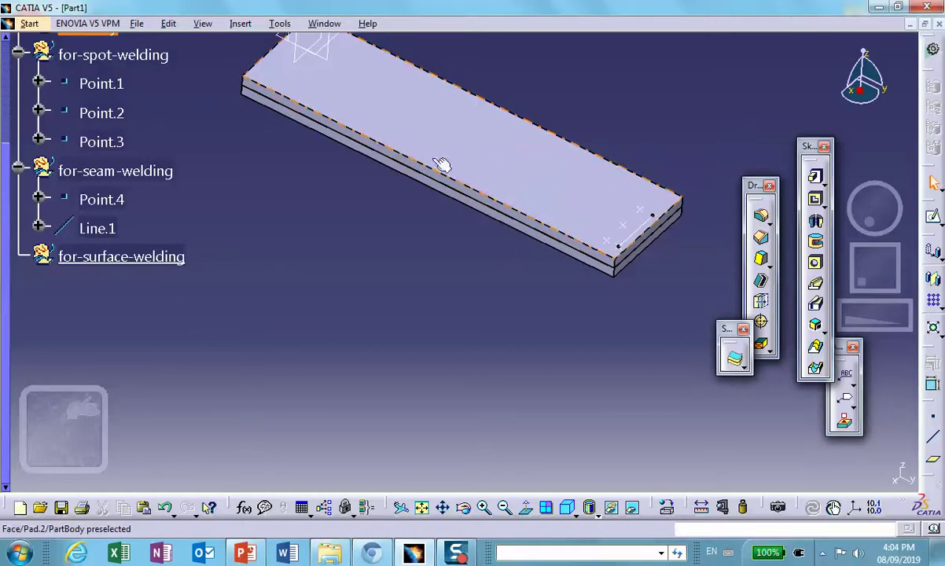
Hide the solid body of the two stacked plates
{"action": "middle_click_drag", "start_coordinate": [434, 335], "coordinate": [522, 290]}
{"action": "right_click", "coordinate": [539, 213]}
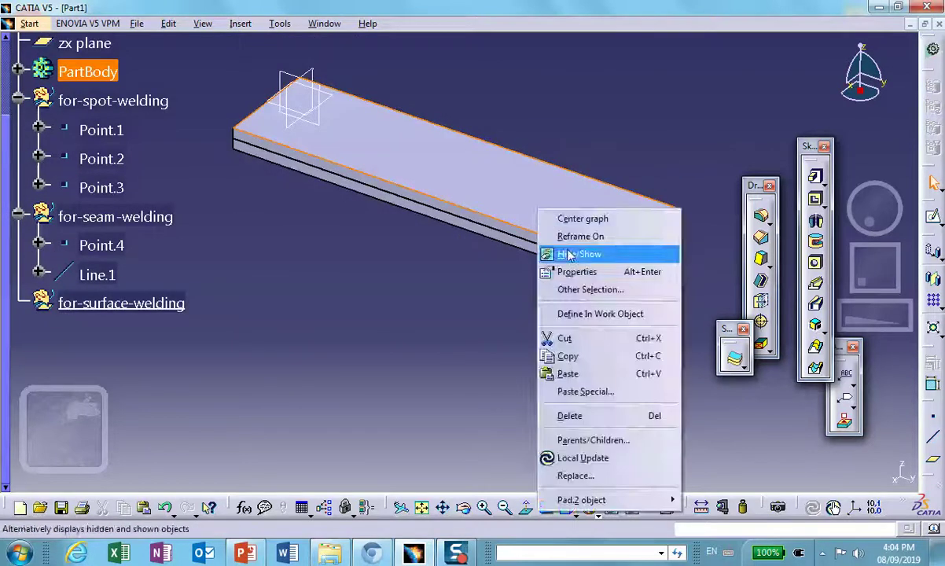
{"action": "left_click", "coordinate": [572, 254]}
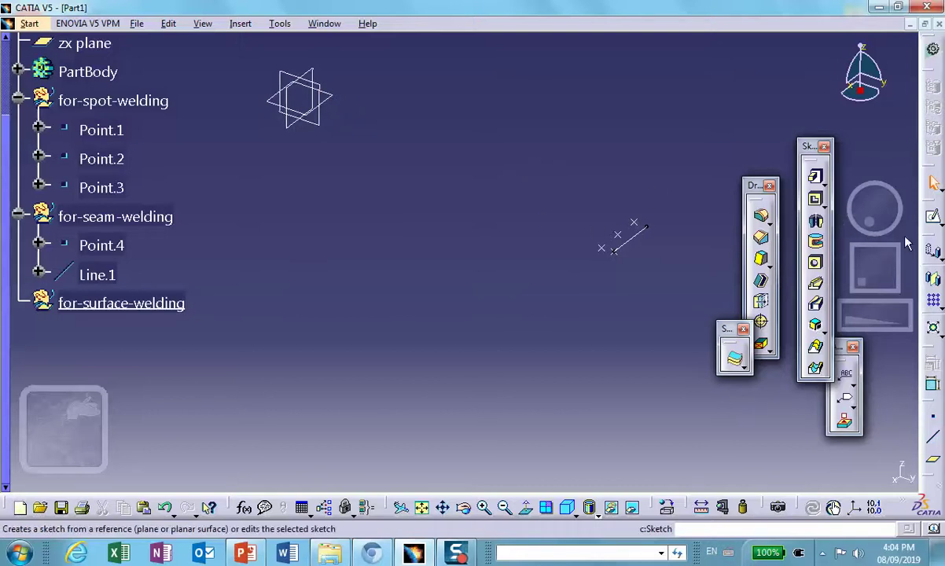
Create a reference plane in the surface-welding set, offset 4 mm from the xy plane
{"action": "left_click", "coordinate": [933, 459]}
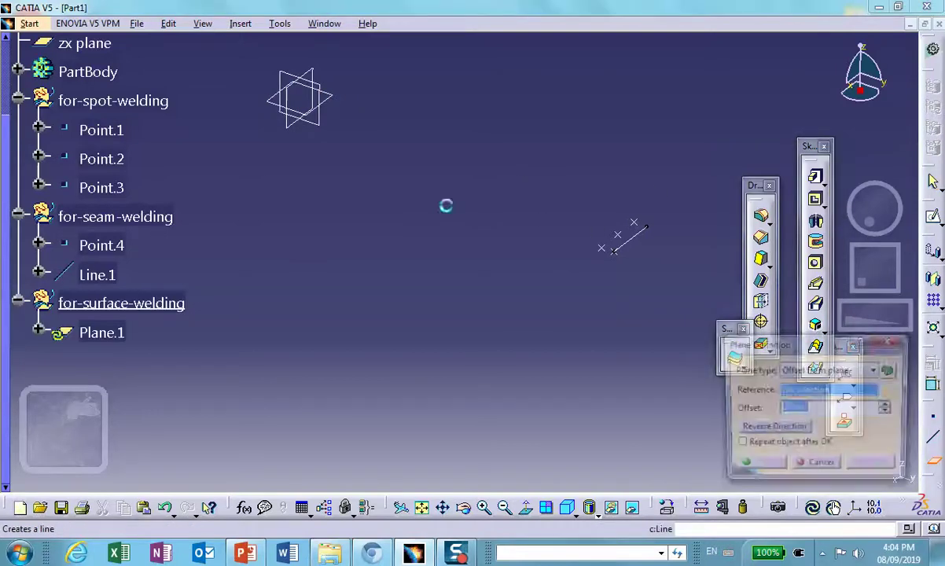
{"action": "left_click", "coordinate": [336, 103]}
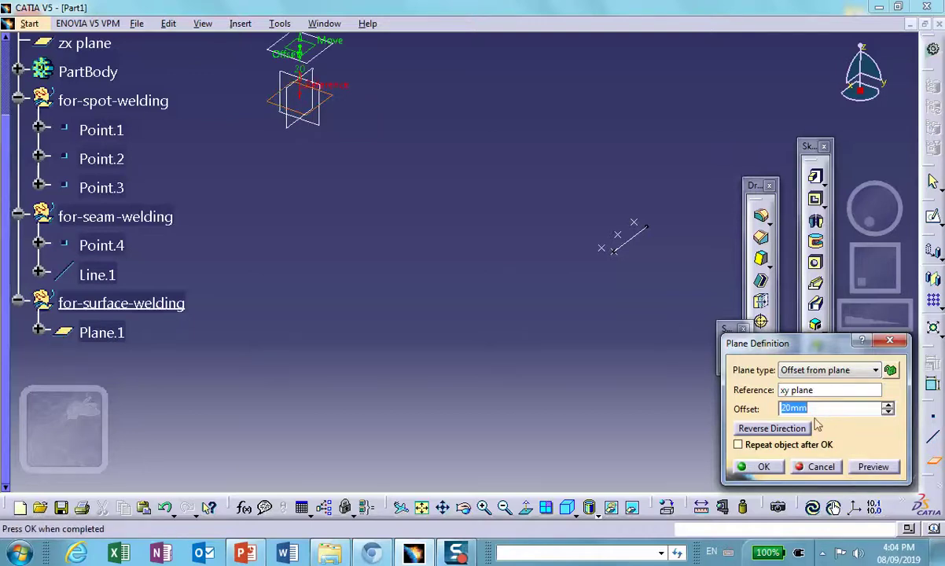
{"action": "left_click", "coordinate": [763, 466]}
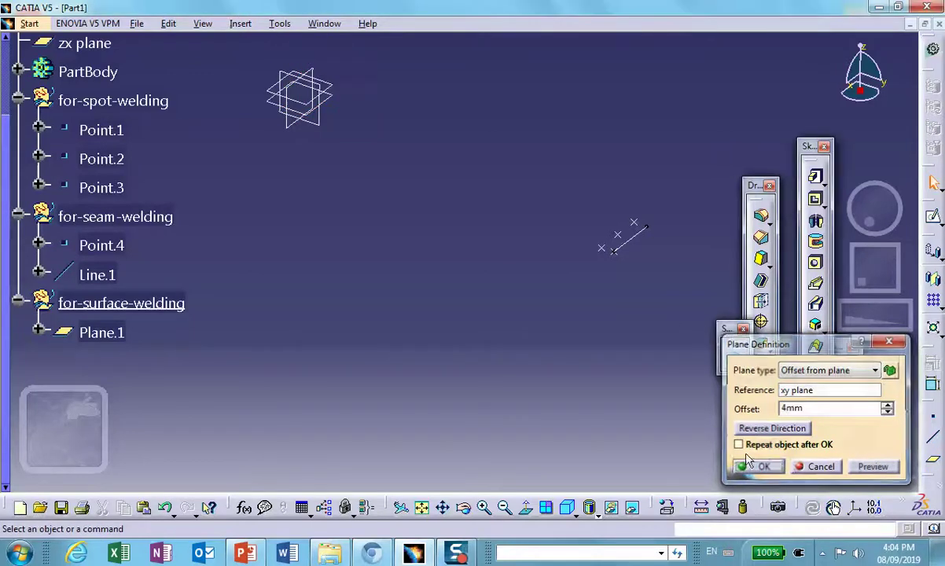
Sketch a small rectangle about 13 mm wide on the new offset plane, just below the spot-weld points, and exit the sketch
{"action": "left_click", "coordinate": [331, 85]}
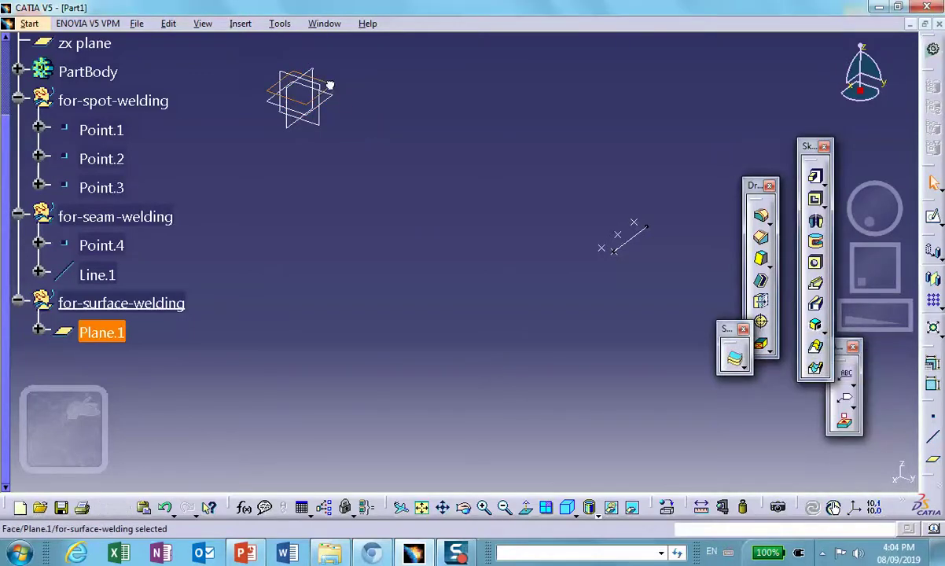
{"action": "left_click", "coordinate": [933, 217]}
{"action": "middle_click_drag", "start_coordinate": [441, 229], "coordinate": [443, 250]}
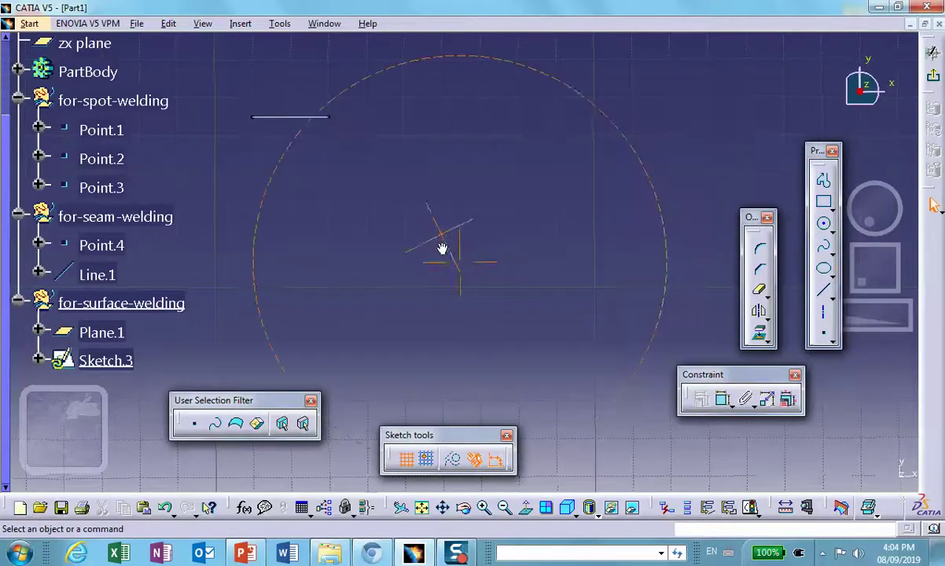
{"action": "middle_click_drag", "start_coordinate": [555, 204], "coordinate": [623, 239]}
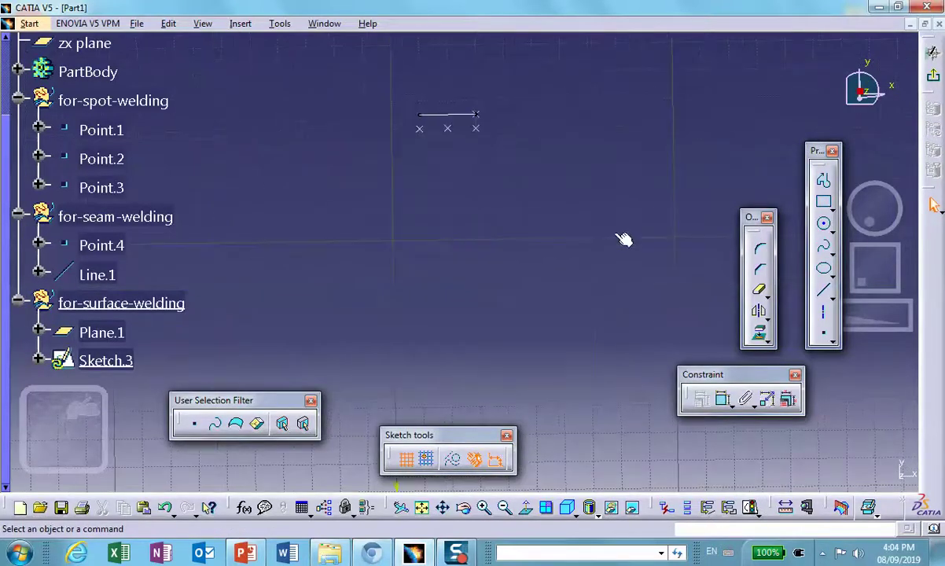
{"action": "left_click", "coordinate": [823, 224]}
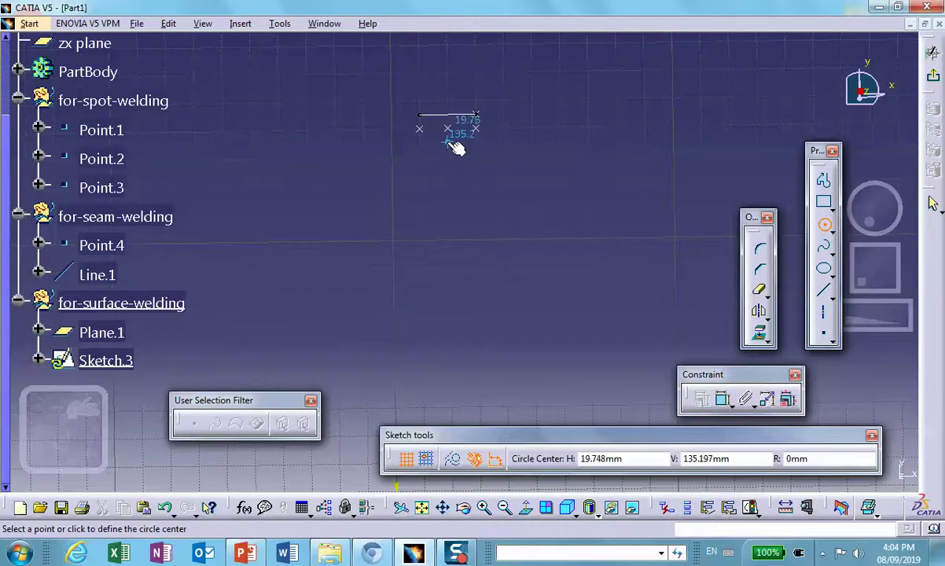
{"action": "left_click", "coordinate": [821, 203]}
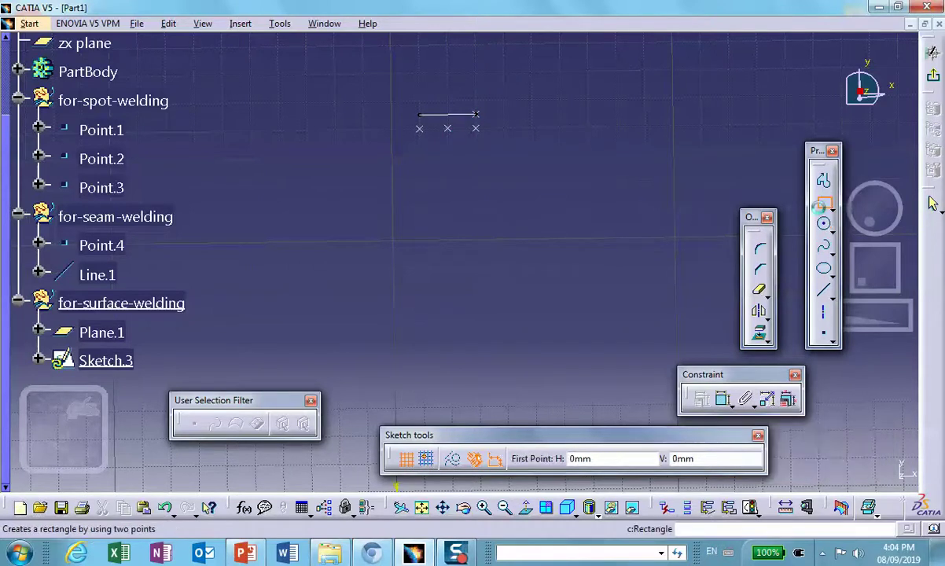
{"action": "left_click", "coordinate": [432, 141]}
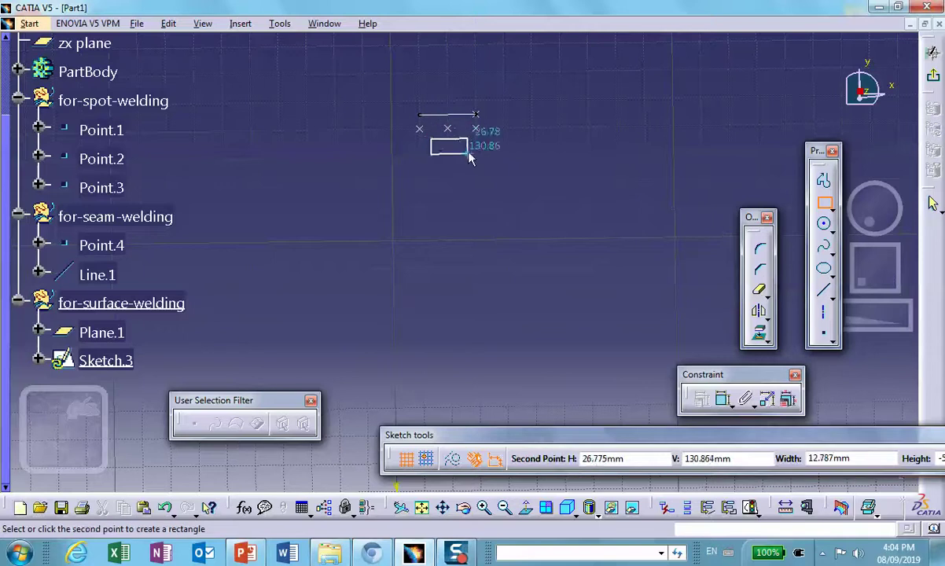
{"action": "left_click", "coordinate": [464, 148]}
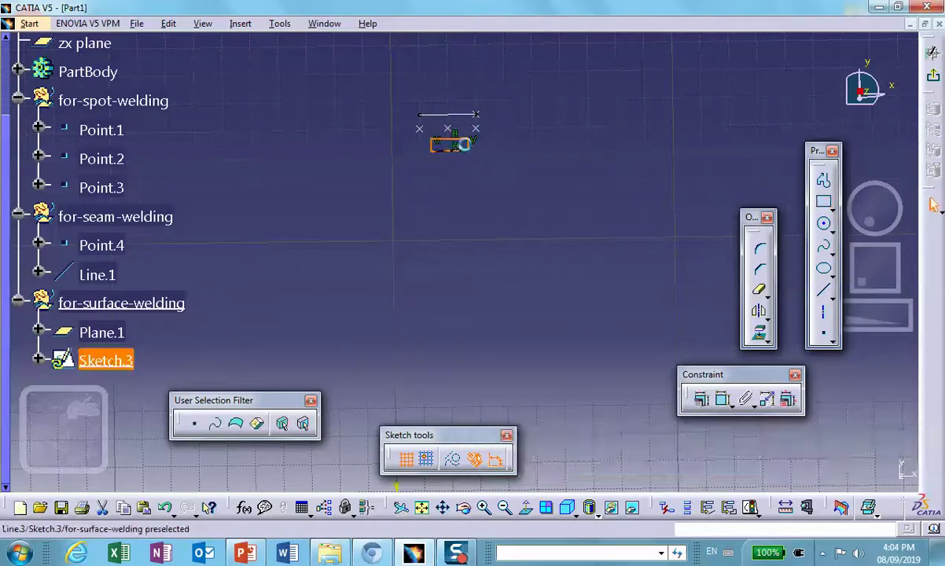
{"action": "left_click", "coordinate": [933, 79]}
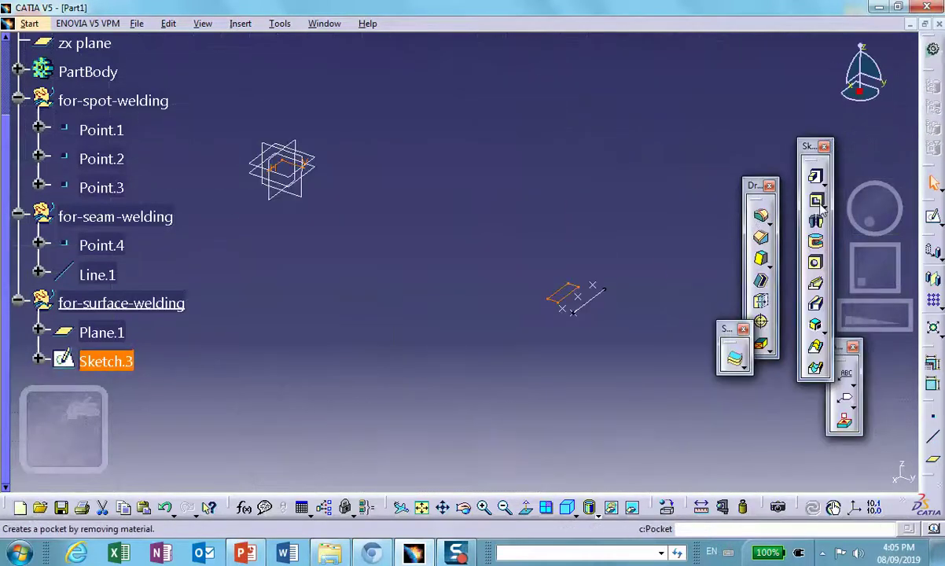
Switch to the Generative Shape Design workbench and create a Fill surface bounded by the rectangle sketch
{"action": "left_click", "coordinate": [933, 49]}
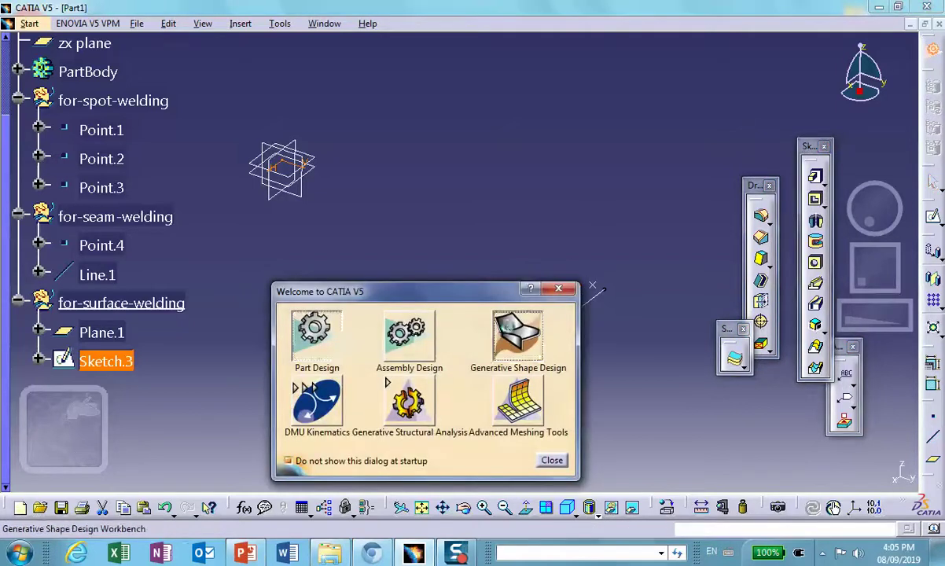
{"action": "left_click", "coordinate": [516, 334]}
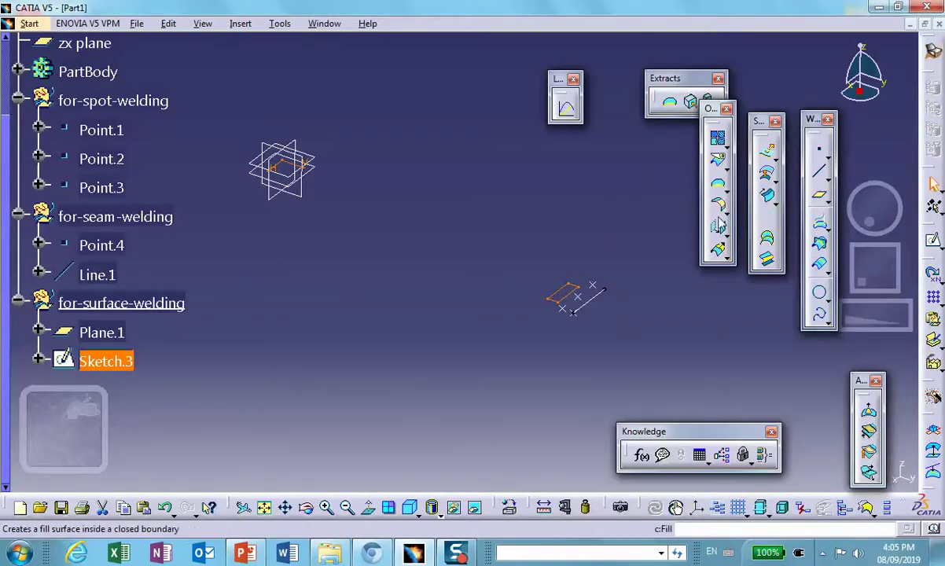
{"action": "left_click", "coordinate": [766, 217]}
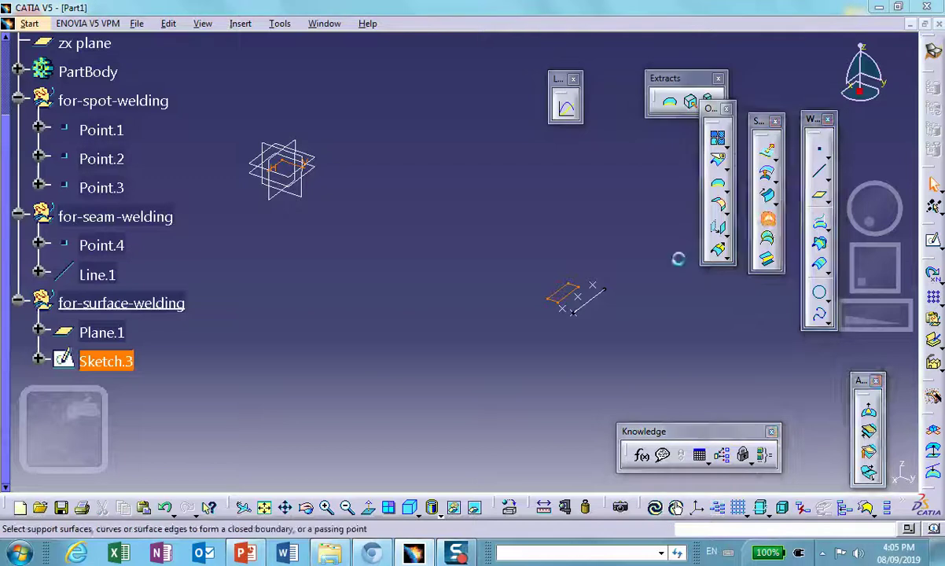
{"action": "left_click", "coordinate": [759, 467]}
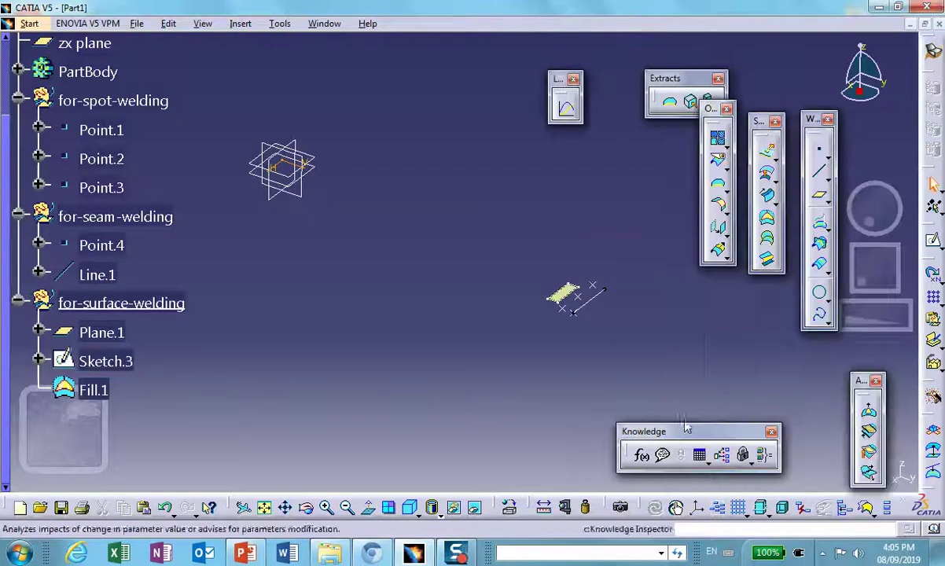
Make the hidden solid body of the two stacked plates visible again
{"action": "scroll", "coordinate": [286, 313], "scroll_direction": "down", "scroll_amount": 2}
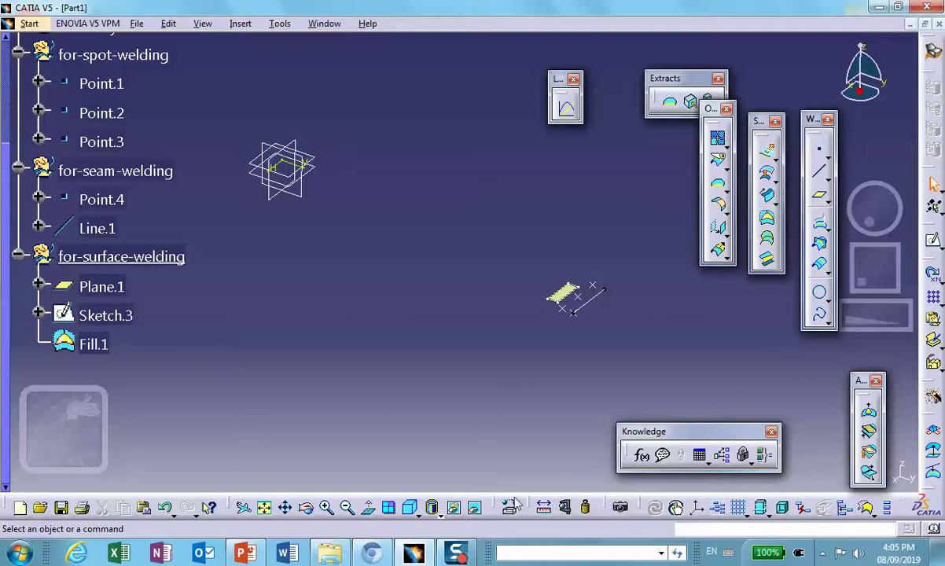
{"action": "left_click", "coordinate": [474, 507]}
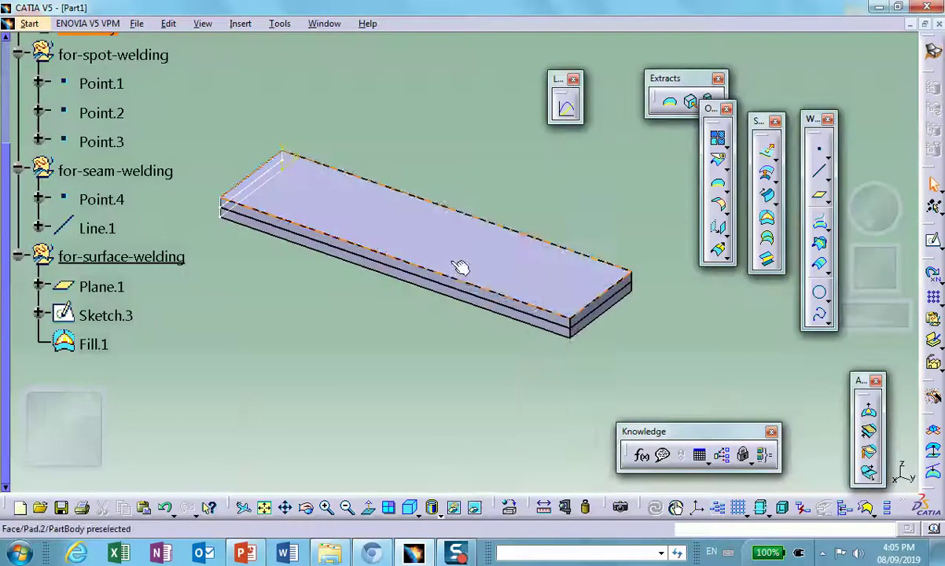
{"action": "right_click", "coordinate": [452, 240]}
{"action": "left_click", "coordinate": [470, 279]}
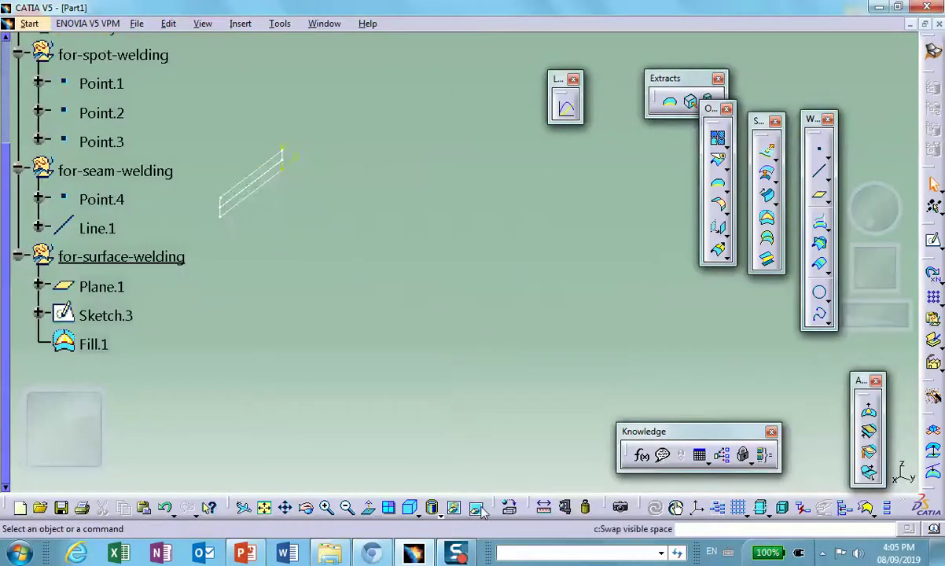
{"action": "left_click", "coordinate": [476, 507]}
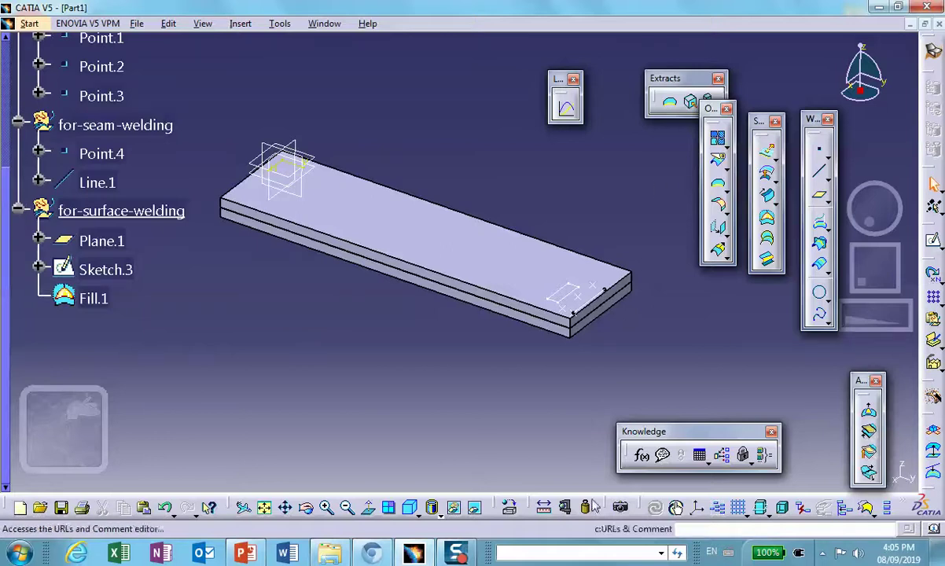
Apply the Steel material from the Metal family of the material catalog to the whole part
{"action": "left_click", "coordinate": [474, 507]}
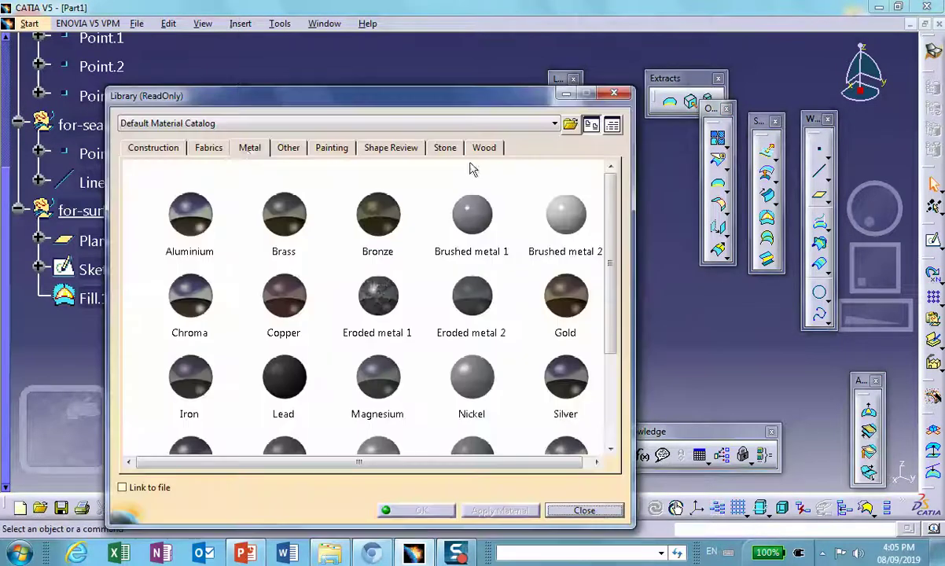
{"action": "left_click", "coordinate": [249, 151]}
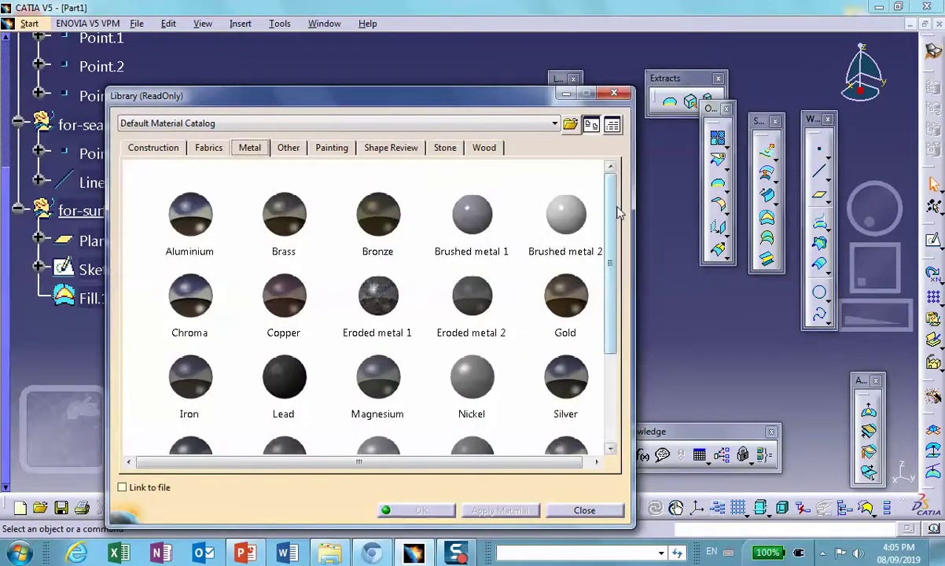
{"action": "left_click_drag", "start_coordinate": [611, 219], "coordinate": [611, 306]}
{"action": "left_click", "coordinate": [189, 301]}
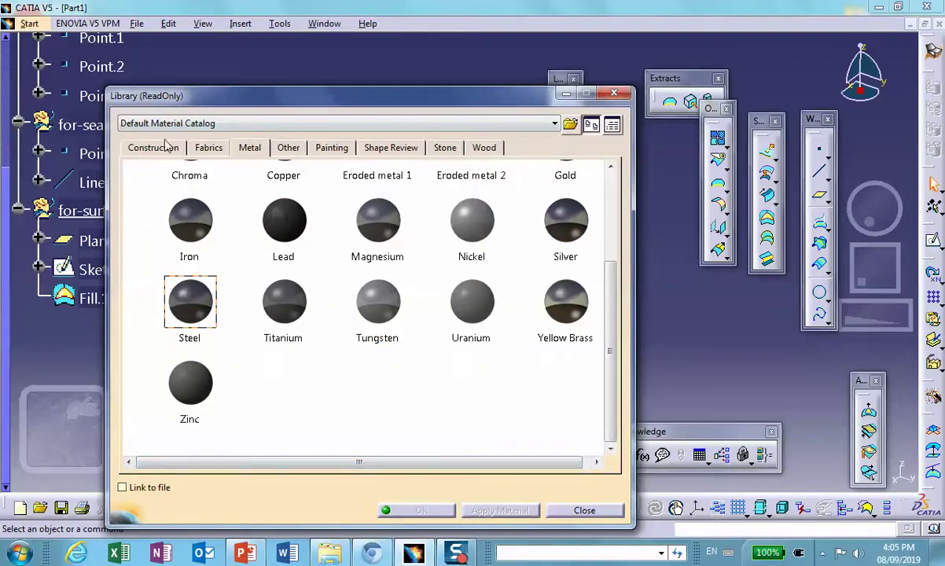
{"action": "scroll", "coordinate": [129, 54], "scroll_direction": "up", "scroll_amount": 2}
{"action": "scroll", "coordinate": [131, 47], "scroll_direction": "up", "scroll_amount": 2}
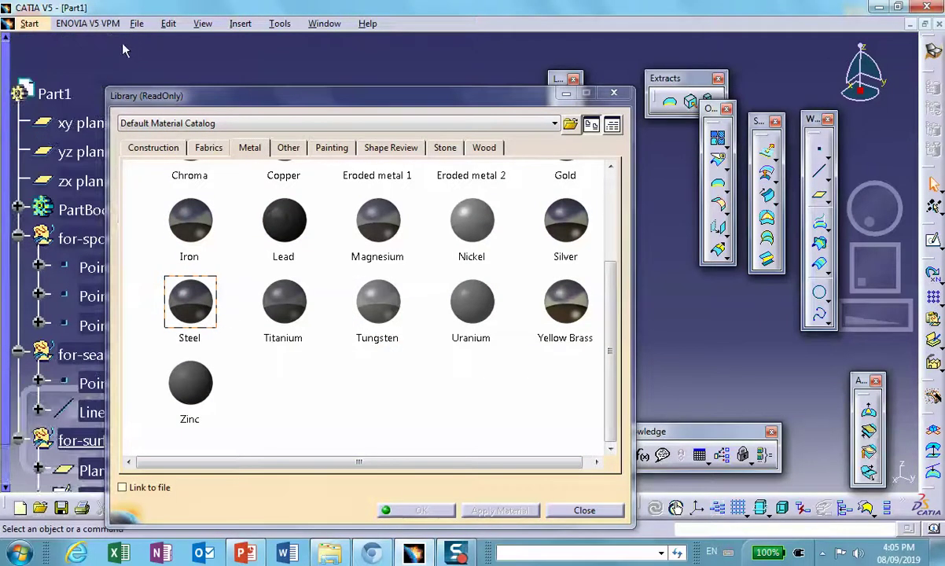
{"action": "left_click", "coordinate": [53, 93]}
{"action": "left_click", "coordinate": [415, 510]}
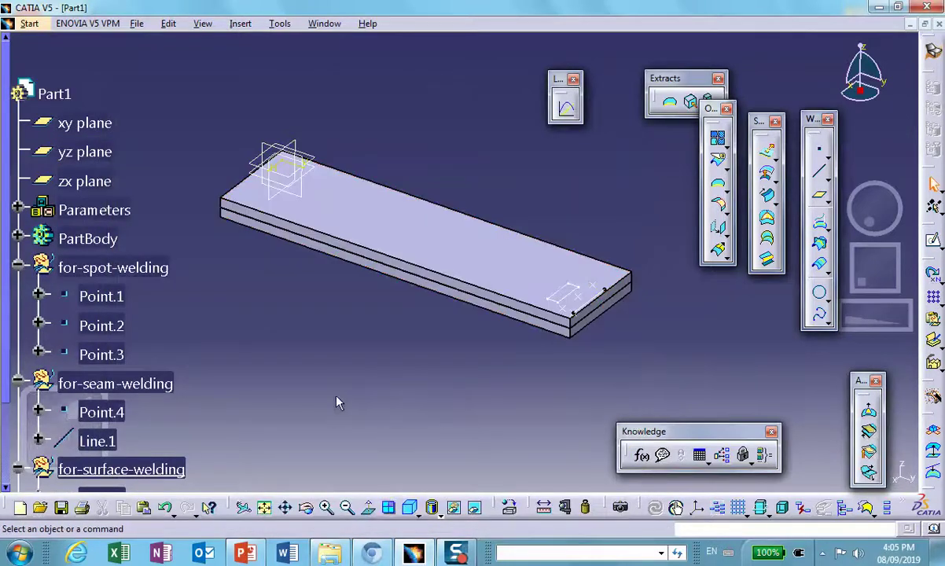
Save the part as Part1.CATPart in a new desktop folder named Sep_8 using Save Management
{"action": "left_click", "coordinate": [136, 23]}
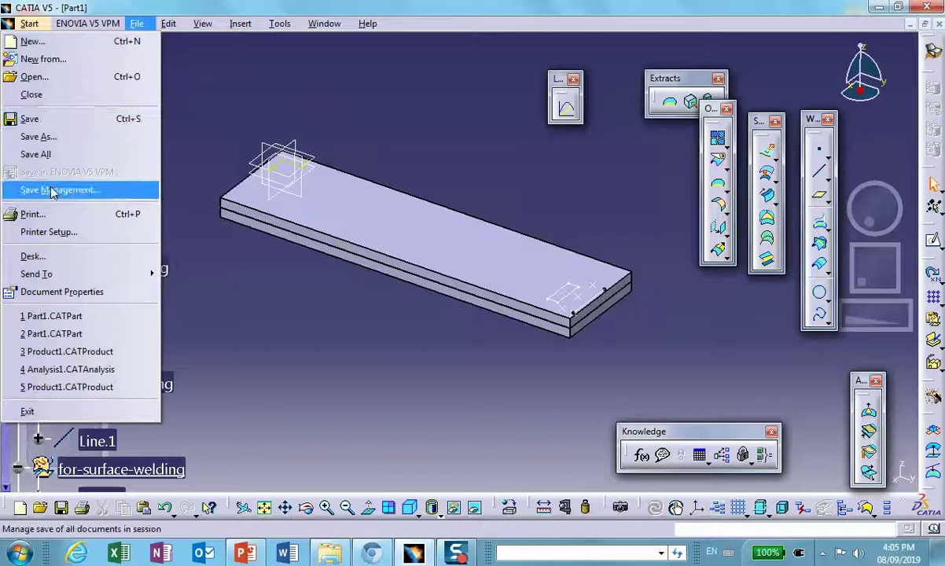
{"action": "left_click", "coordinate": [79, 187]}
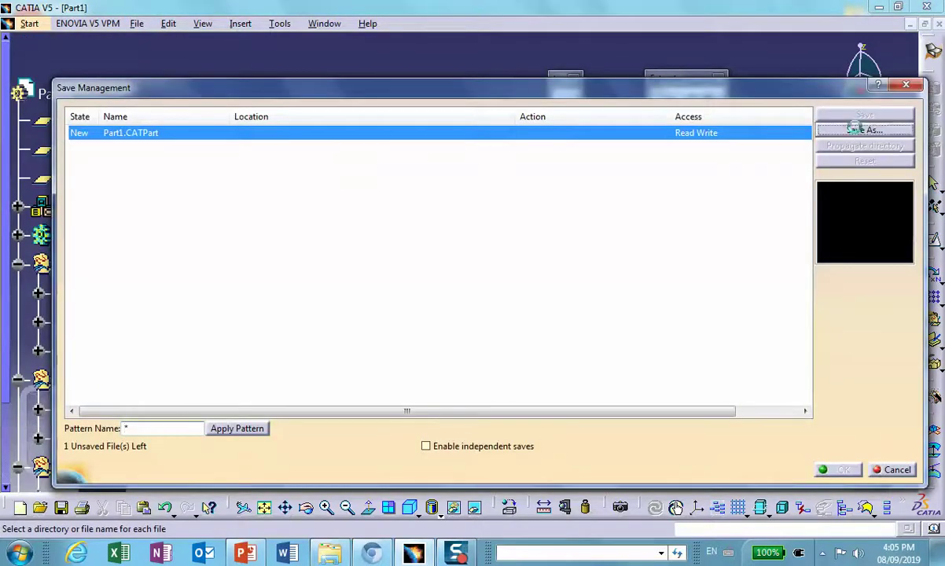
{"action": "left_click", "coordinate": [855, 128]}
{"action": "left_click", "coordinate": [276, 196]}
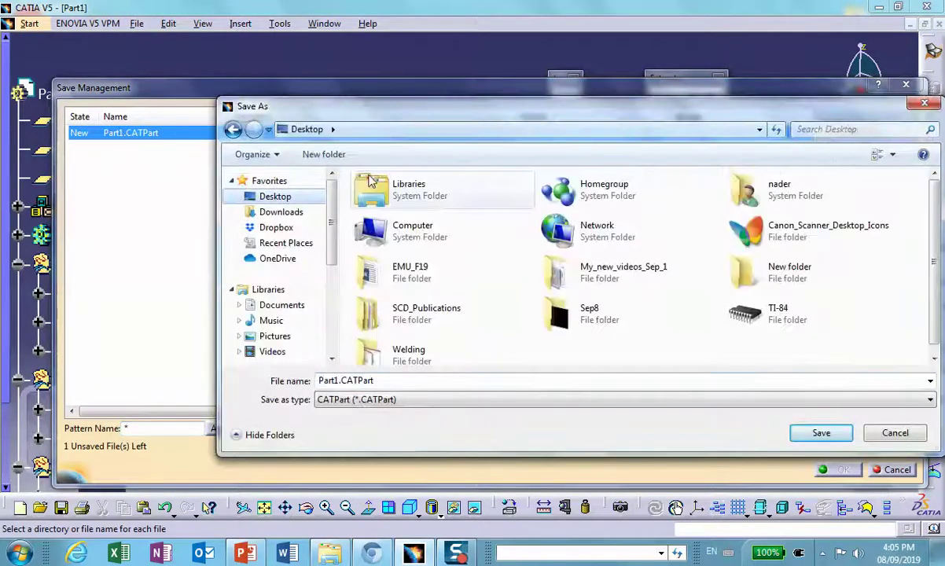
{"action": "left_click", "coordinate": [324, 156]}
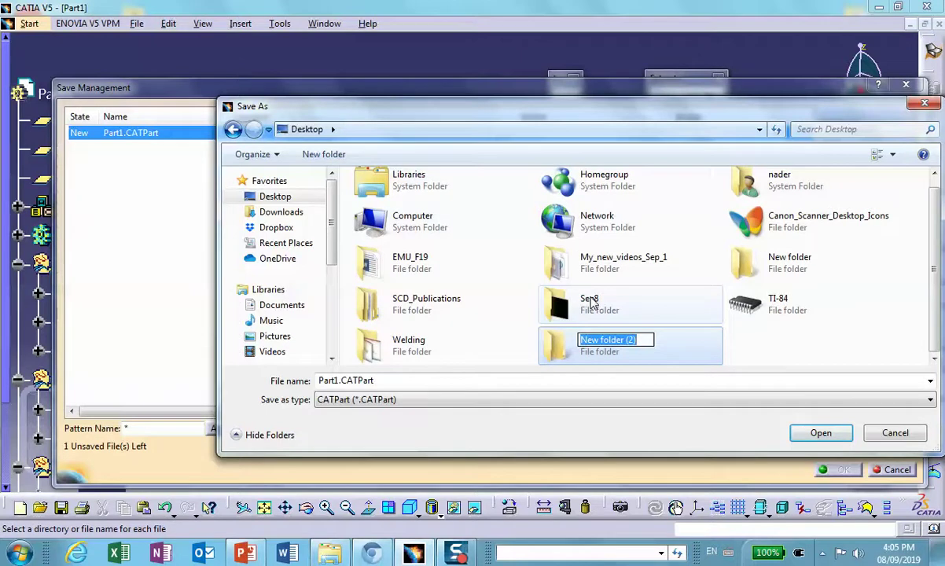
{"action": "type", "text": "Sep_8"}
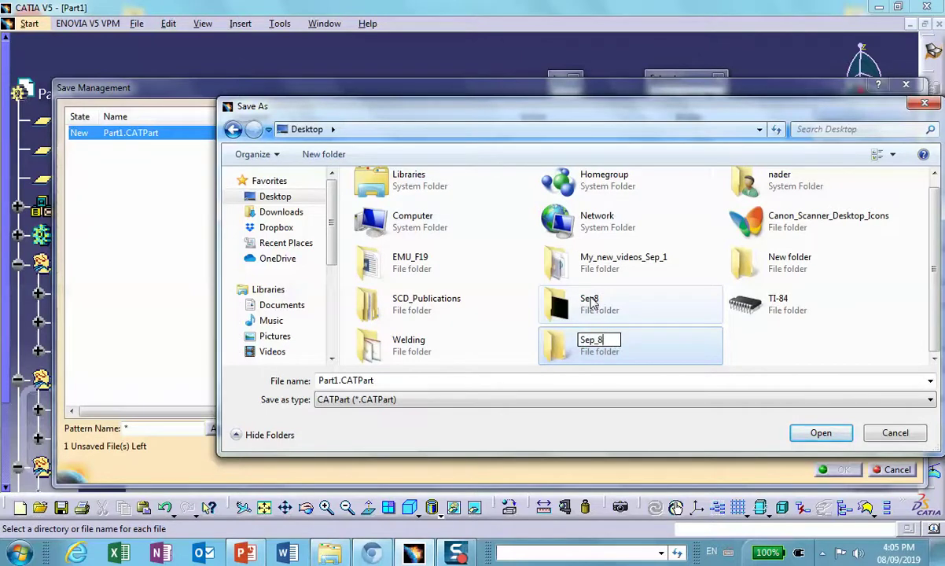
{"action": "left_click", "coordinate": [825, 430]}
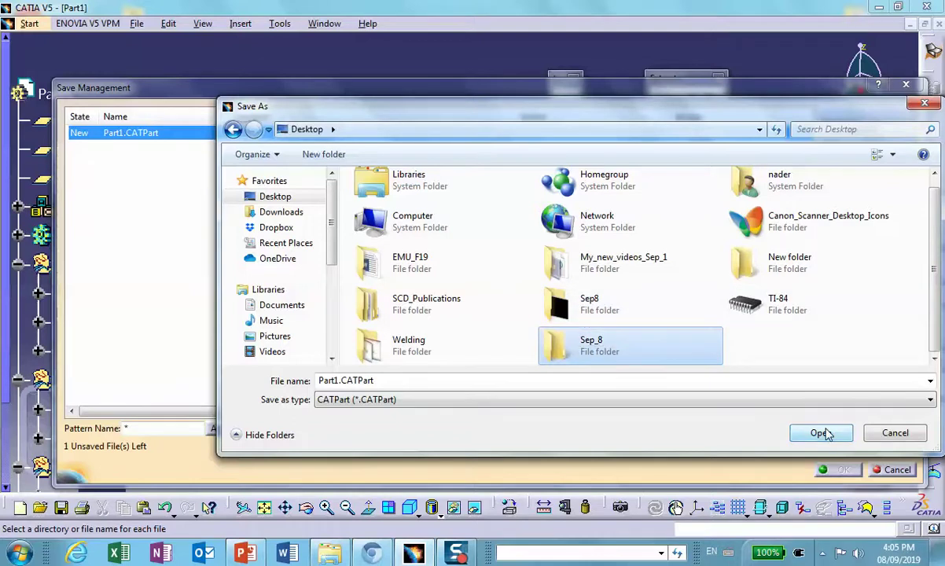
{"action": "left_click", "coordinate": [825, 431]}
{"action": "left_click", "coordinate": [826, 432]}
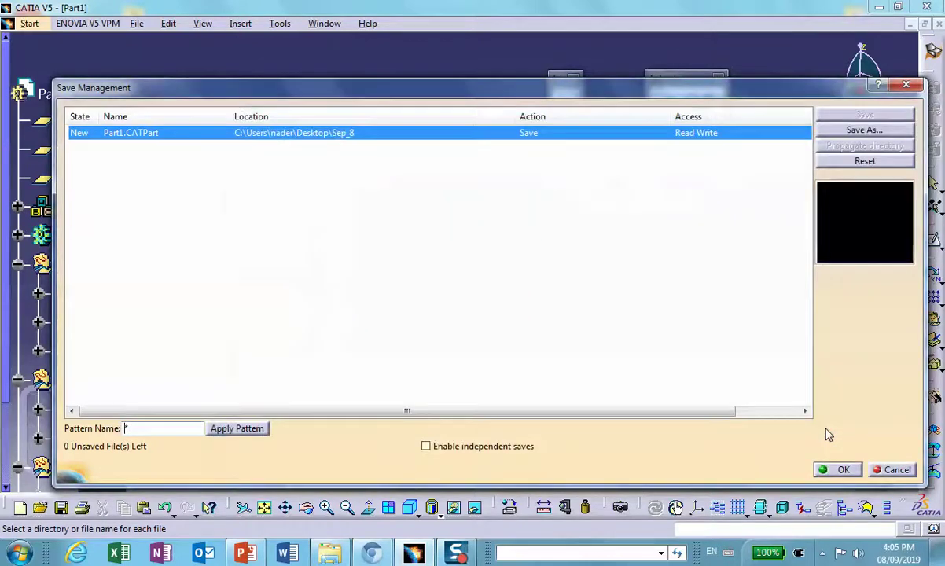
{"action": "left_click", "coordinate": [839, 468]}
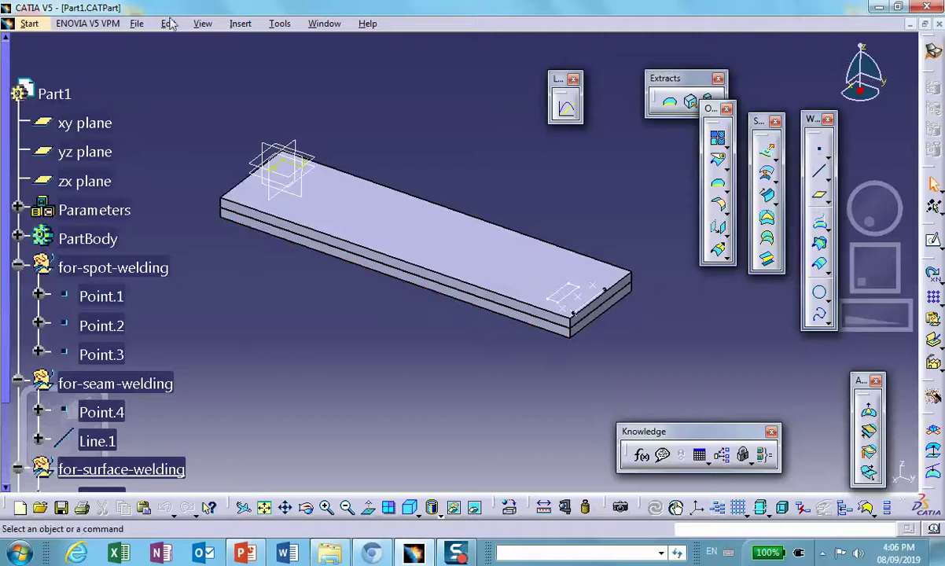
Switch to the structural analysis workbench and create a Static Analysis case for the part
{"action": "left_click", "coordinate": [932, 48]}
{"action": "left_click", "coordinate": [407, 401]}
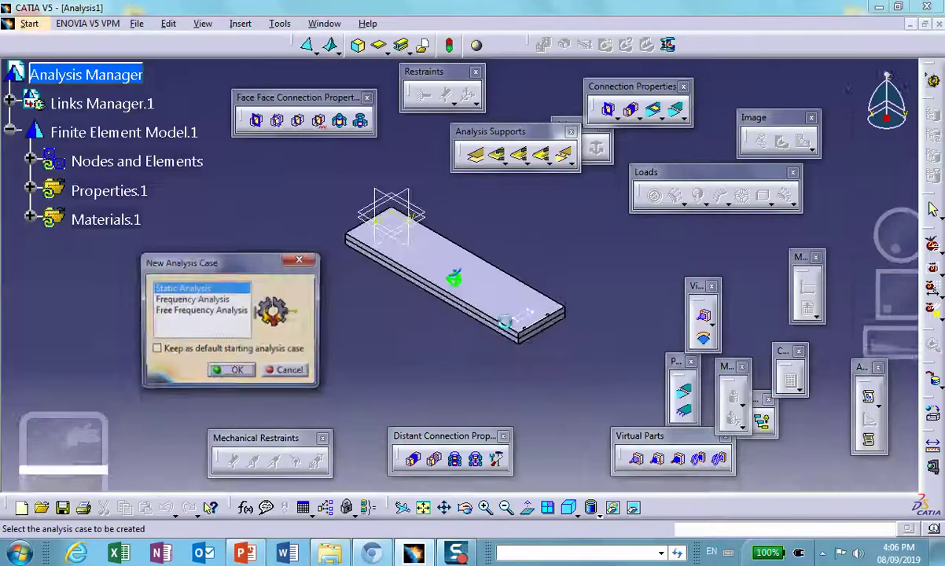
{"action": "left_click", "coordinate": [232, 369]}
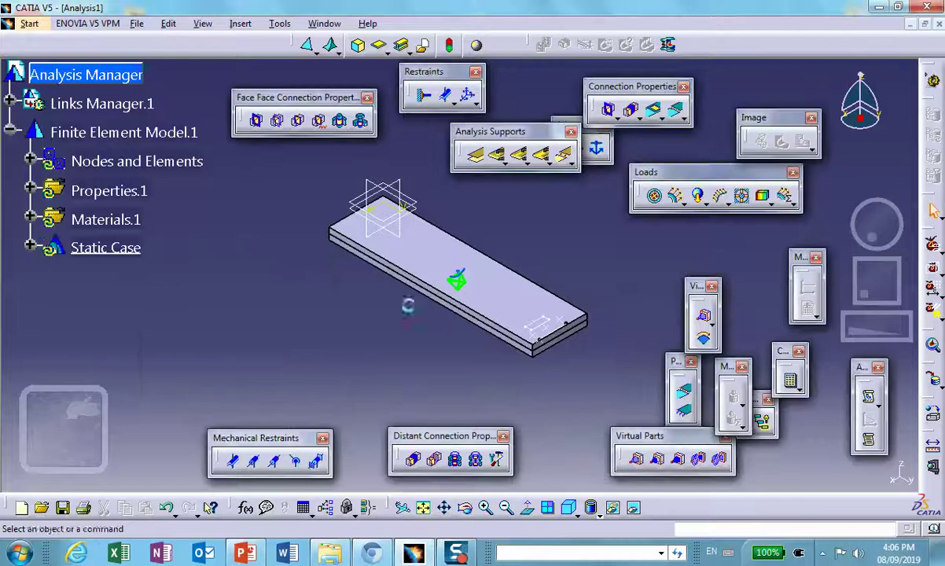
Set the OCTREE tetrahedron mesh's global size to 3 mm, using linear elements
{"action": "left_click", "coordinate": [30, 159]}
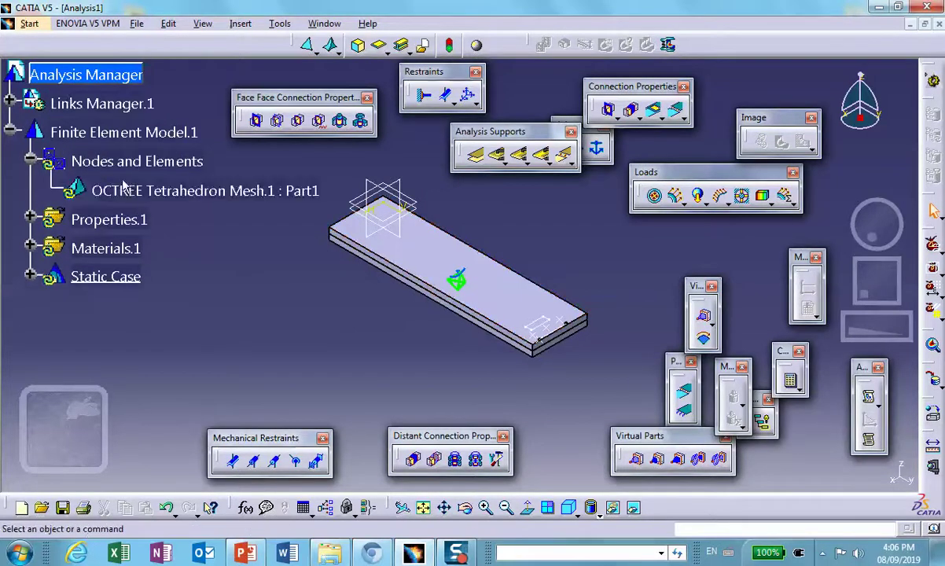
{"action": "double_click", "coordinate": [148, 191]}
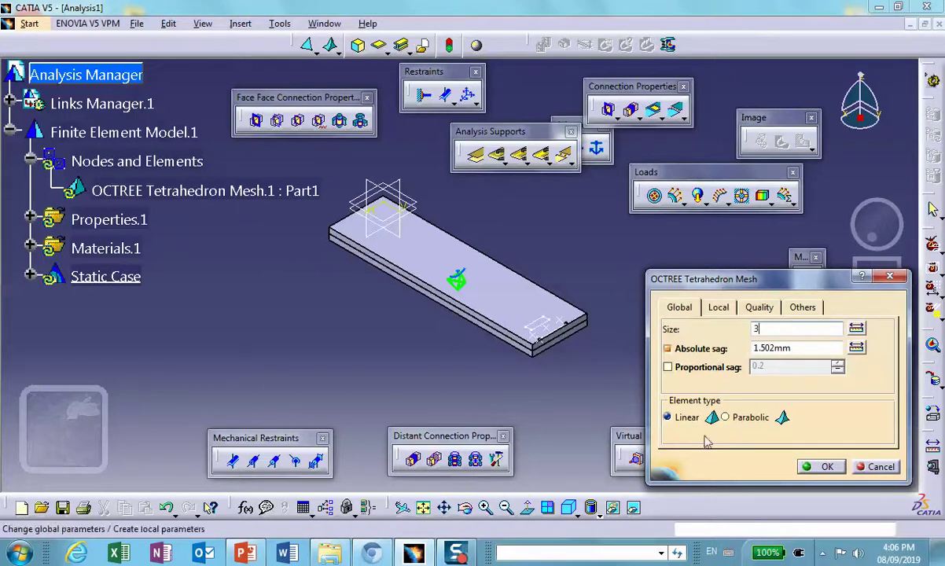
{"action": "type", "text": "3"}
{"action": "left_click", "coordinate": [823, 466]}
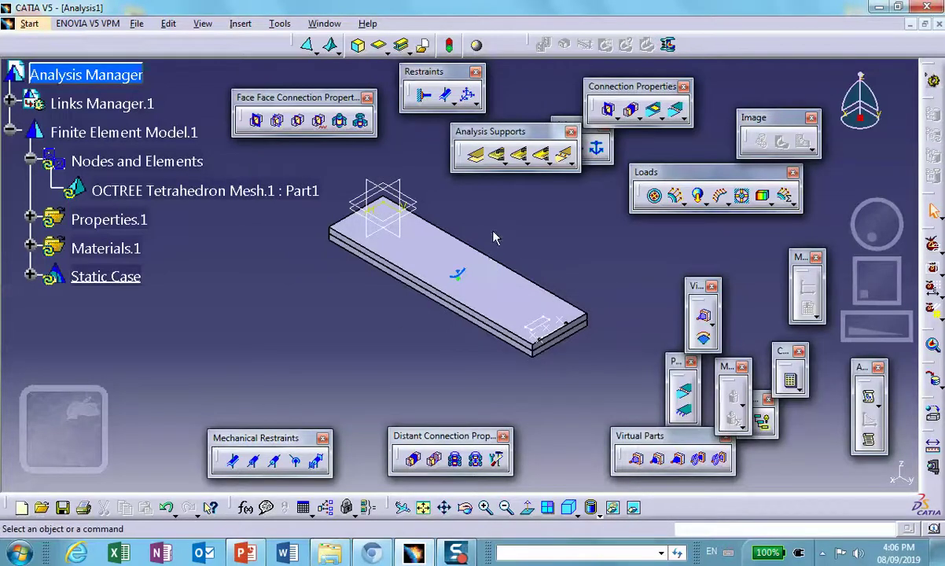
Generate a mesh visualization of the plates, inspect it, and deactivate the mesh image
{"action": "right_click", "coordinate": [107, 162]}
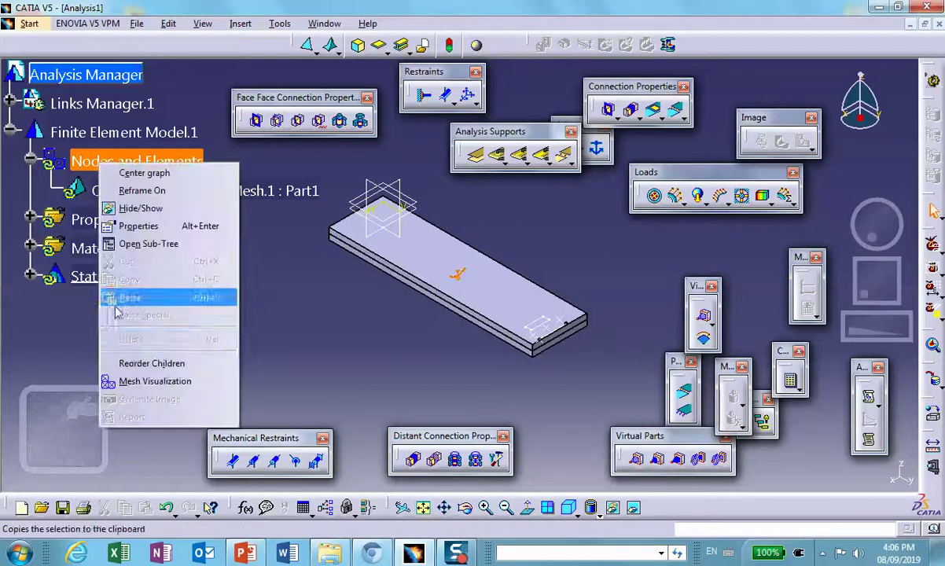
{"action": "left_click", "coordinate": [143, 388]}
{"action": "left_click", "coordinate": [452, 315]}
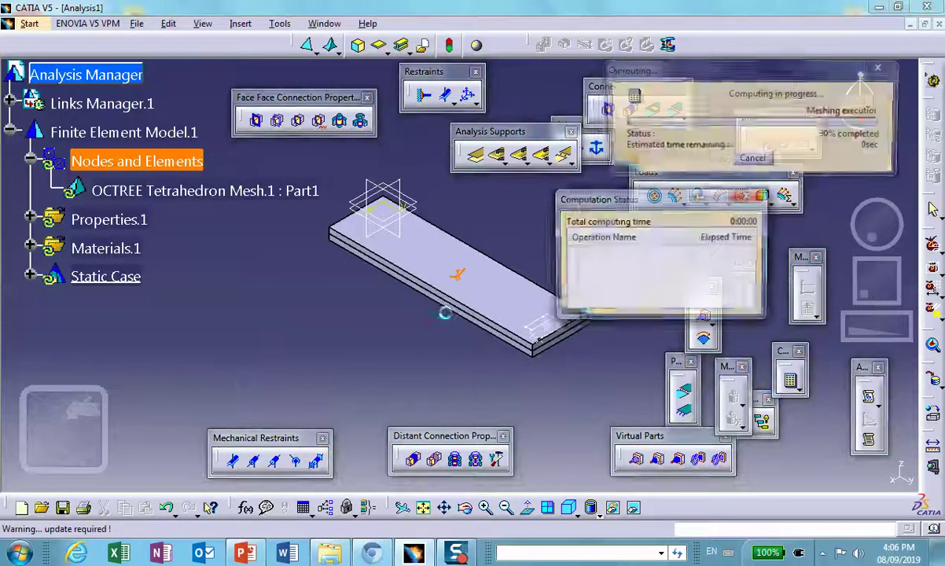
{"action": "middle_click_drag", "start_coordinate": [422, 294], "coordinate": [385, 324]}
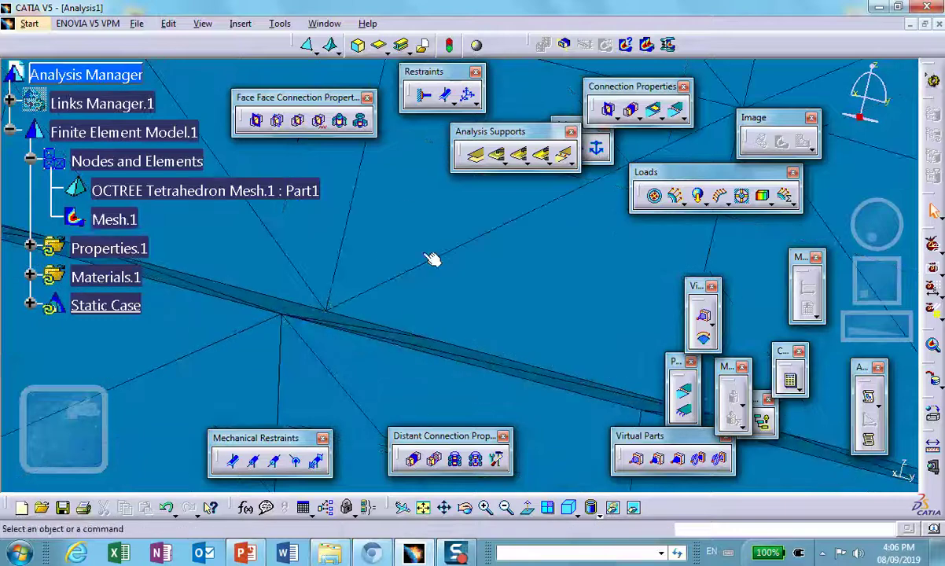
{"action": "middle_click_drag", "start_coordinate": [432, 257], "coordinate": [550, 366]}
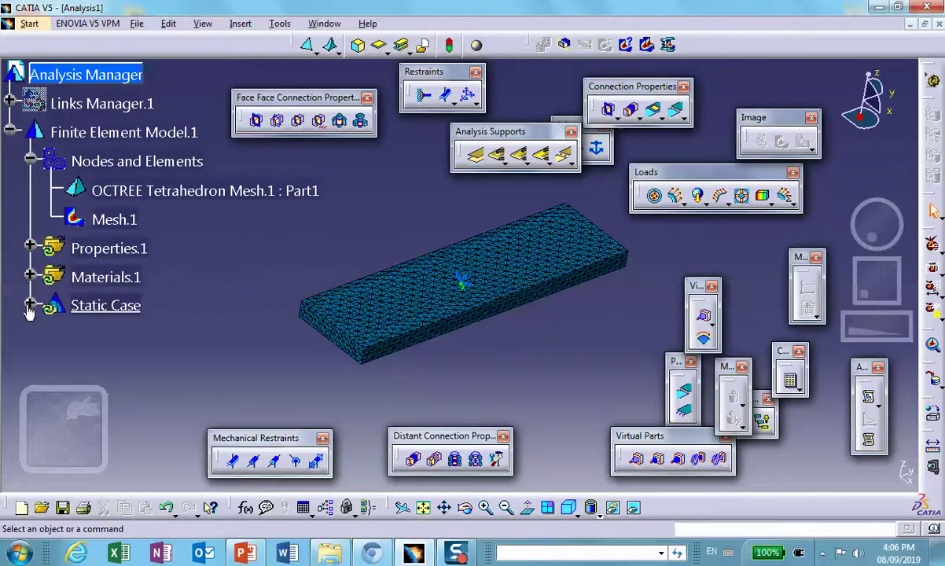
{"action": "right_click", "coordinate": [116, 219]}
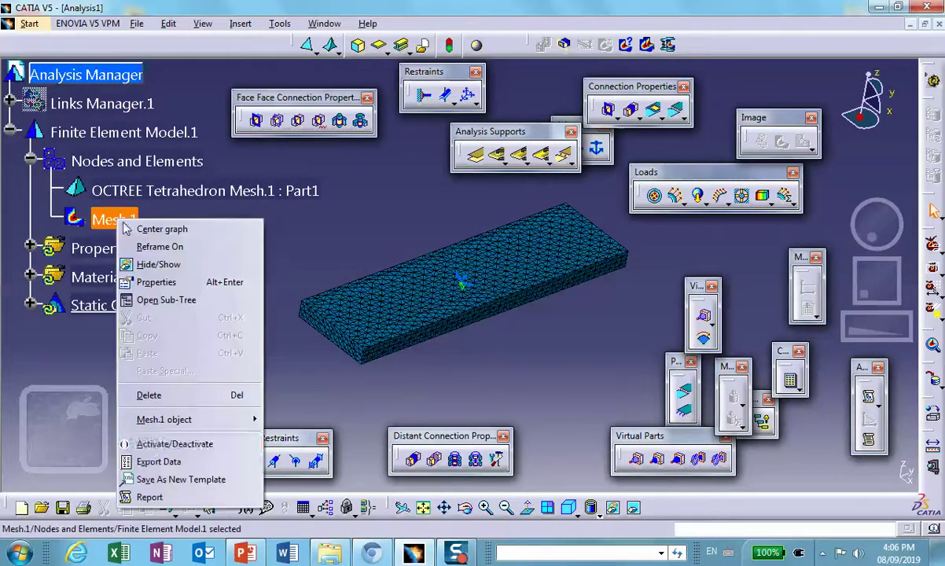
{"action": "left_click", "coordinate": [155, 448]}
Clamp the end faces of both plates at the end nearest the origin planes
{"action": "middle_click_drag", "start_coordinate": [565, 380], "coordinate": [594, 186]}
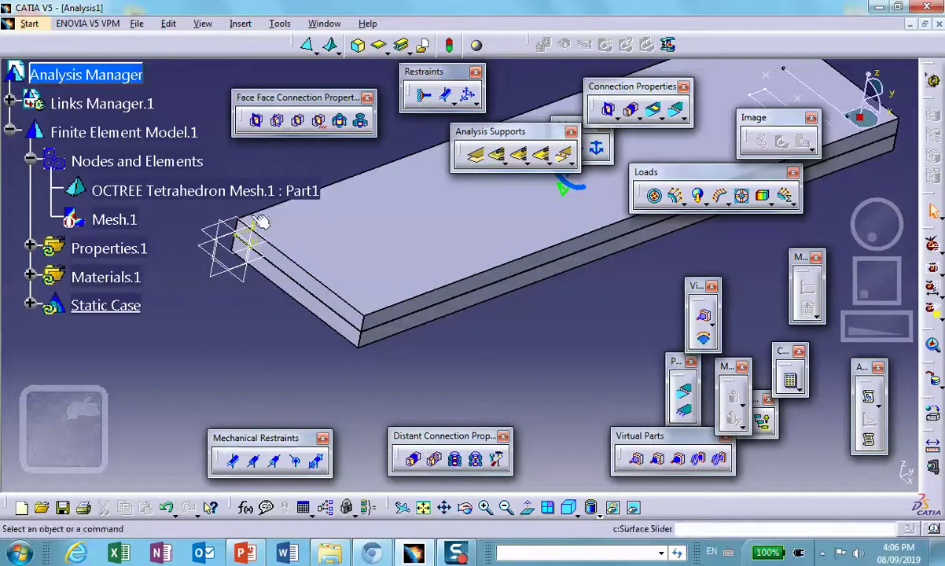
{"action": "left_click", "coordinate": [424, 95]}
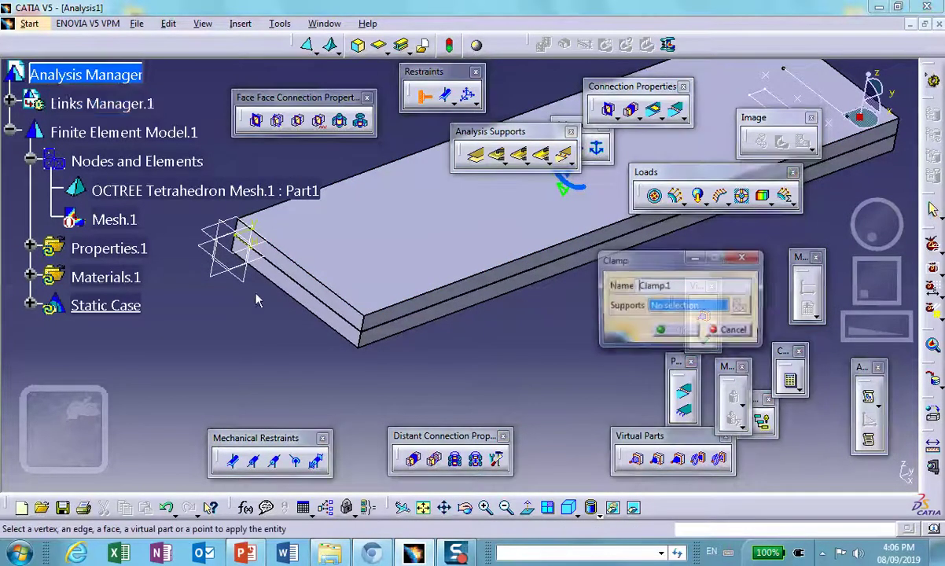
{"action": "left_click", "coordinate": [307, 279]}
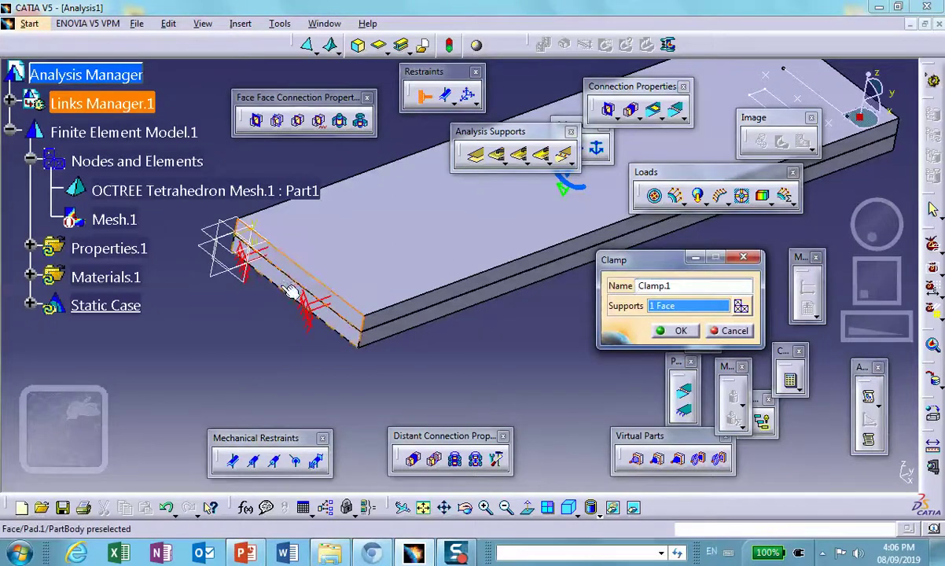
{"action": "left_click", "coordinate": [292, 287]}
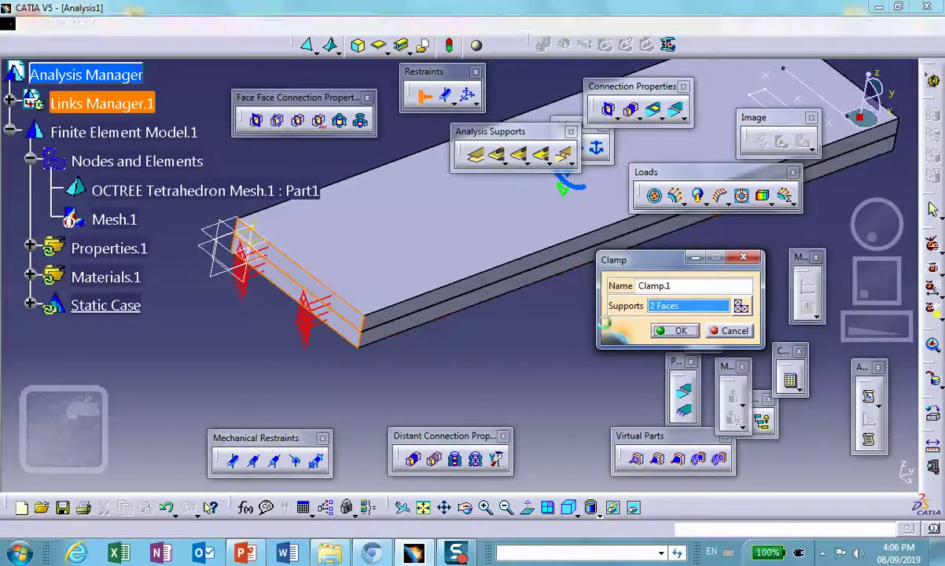
{"action": "left_click", "coordinate": [672, 330]}
Apply a distributed force of -100 N in Z to the lower plate's bottom edge at the free end
{"action": "middle_click_drag", "start_coordinate": [515, 259], "coordinate": [302, 129]}
{"action": "left_click", "coordinate": [674, 196]}
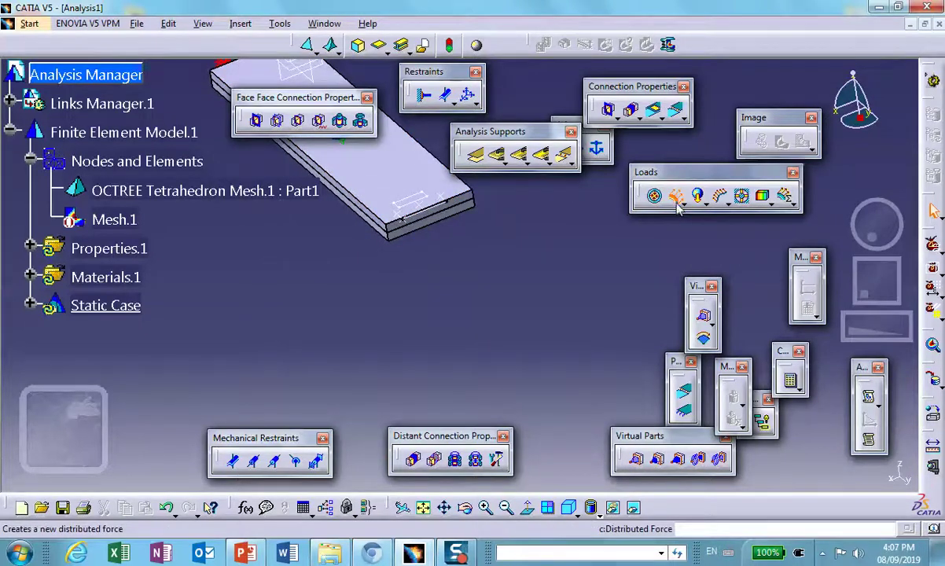
{"action": "left_click", "coordinate": [464, 225]}
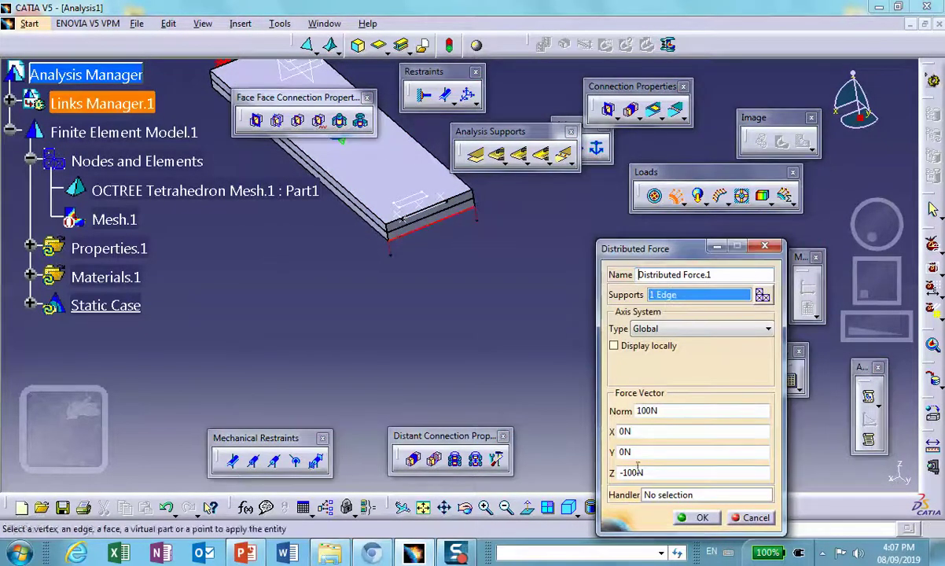
{"action": "left_click", "coordinate": [701, 518]}
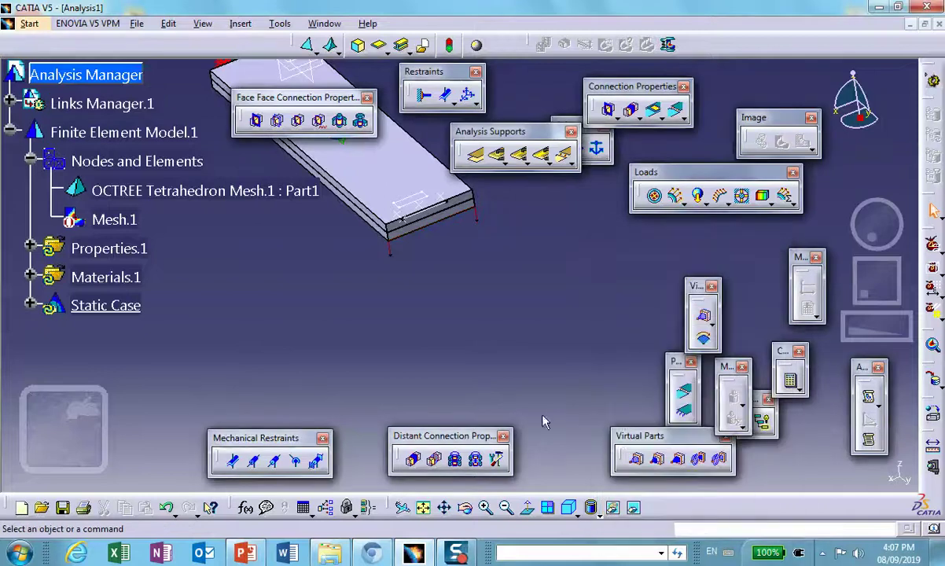
{"action": "middle_click_drag", "start_coordinate": [509, 335], "coordinate": [517, 361]}
{"action": "middle_click_drag", "start_coordinate": [479, 330], "coordinate": [525, 369]}
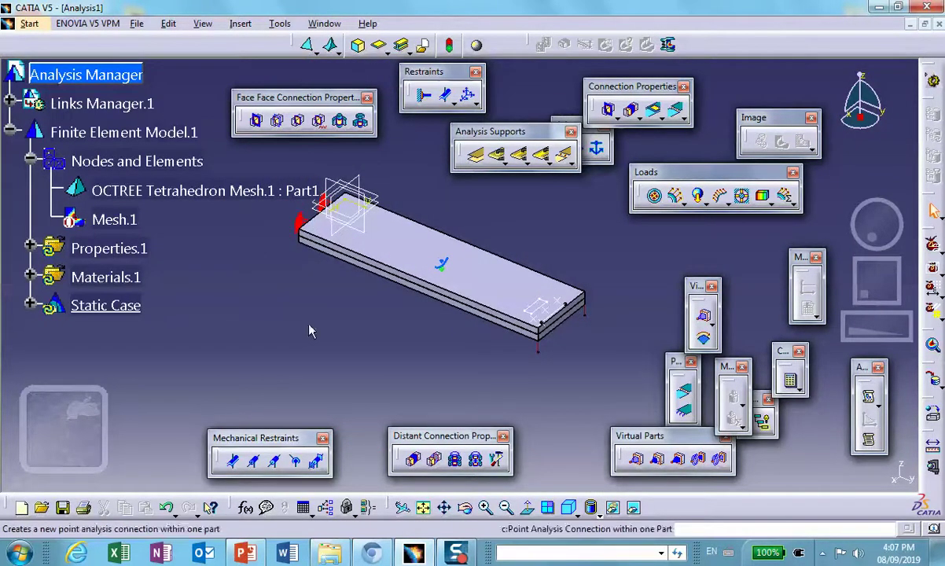
Create a point analysis connection within one part, with the plate body as first component and the for-spot-welding points as its points
{"action": "left_click", "coordinate": [507, 160]}
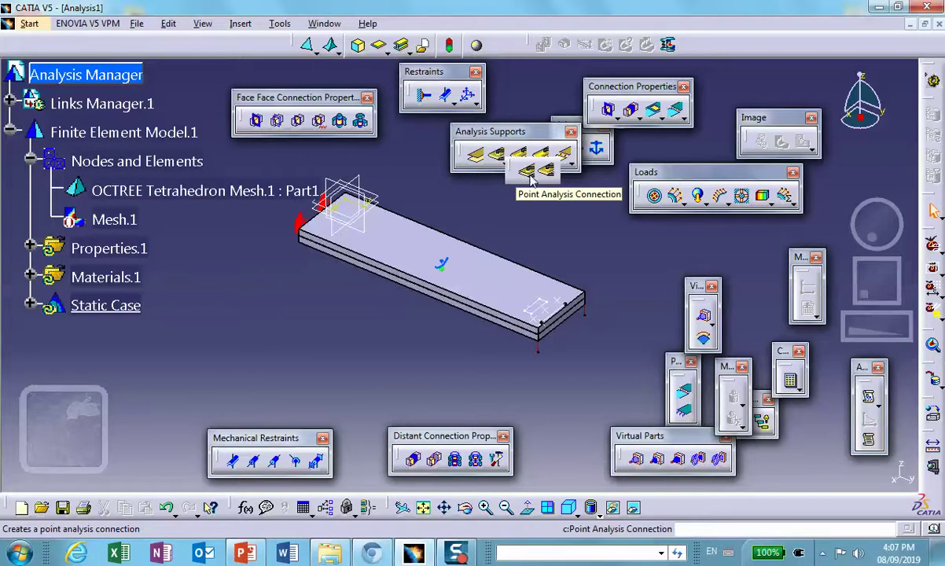
{"action": "left_click", "coordinate": [547, 179]}
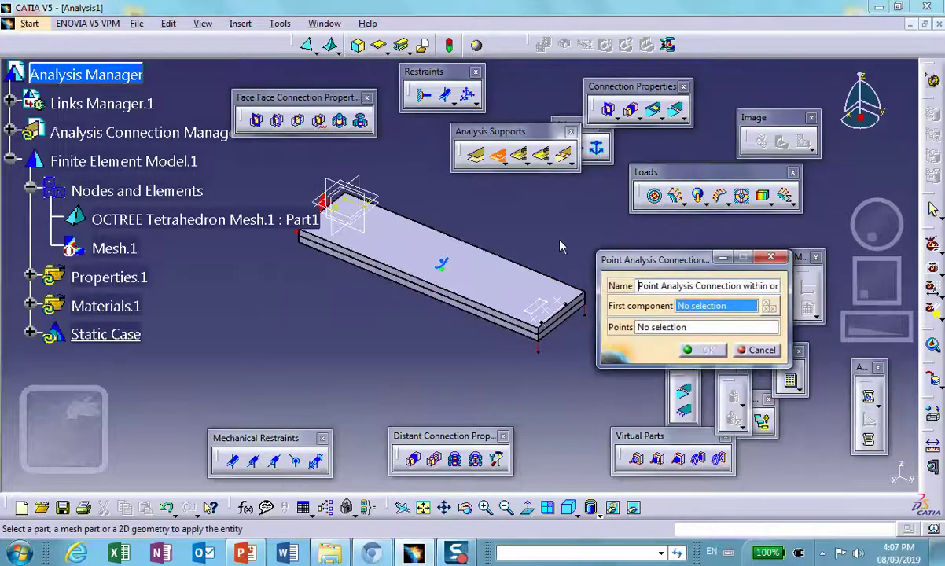
{"action": "middle_click_drag", "start_coordinate": [559, 246], "coordinate": [504, 203]}
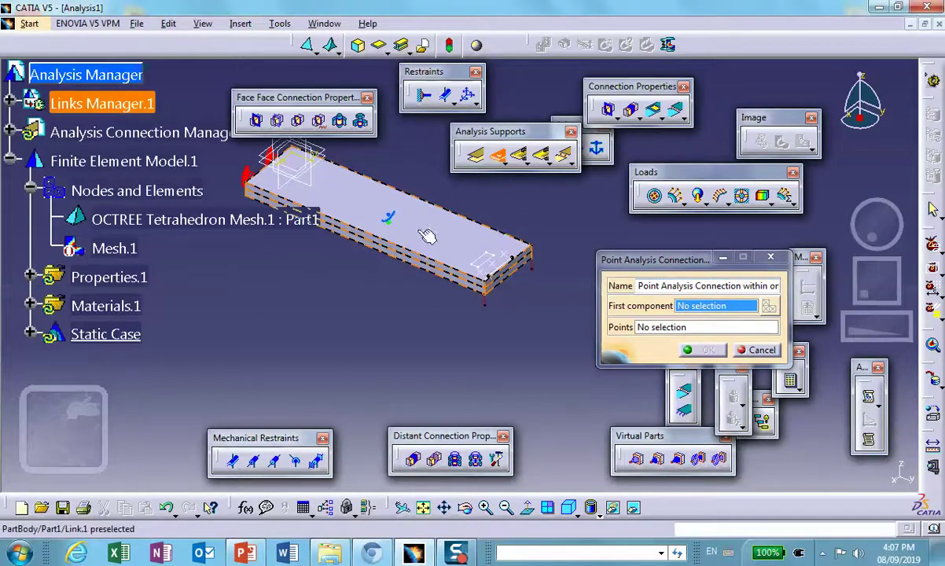
{"action": "left_click", "coordinate": [341, 197]}
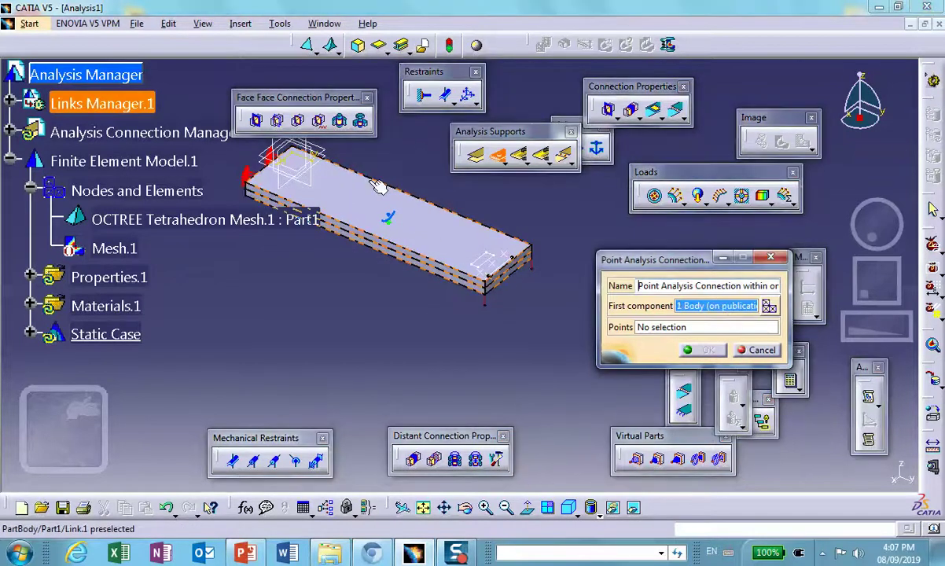
{"action": "left_click", "coordinate": [657, 329]}
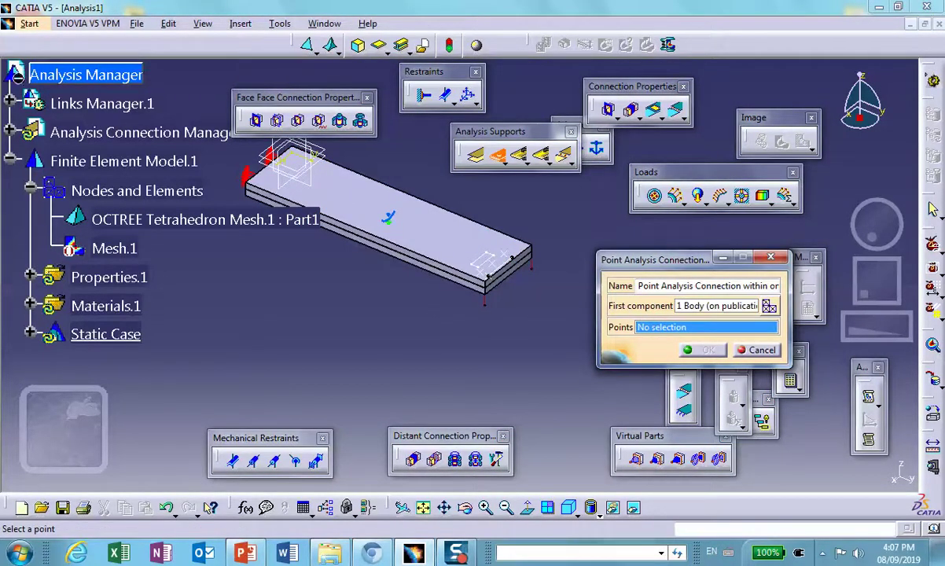
{"action": "left_click", "coordinate": [10, 104]}
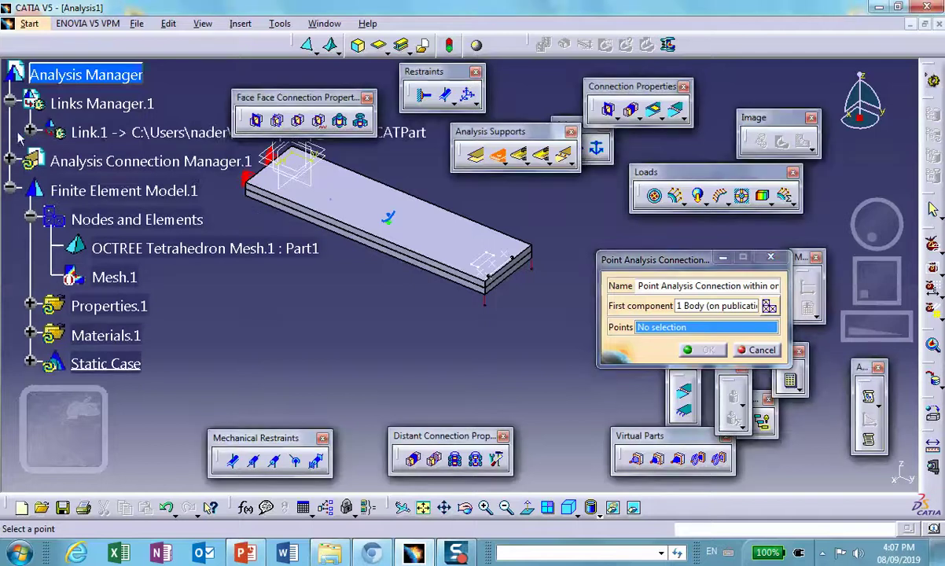
{"action": "left_click", "coordinate": [29, 132]}
{"action": "scroll", "coordinate": [143, 268], "scroll_direction": "down", "scroll_amount": 1}
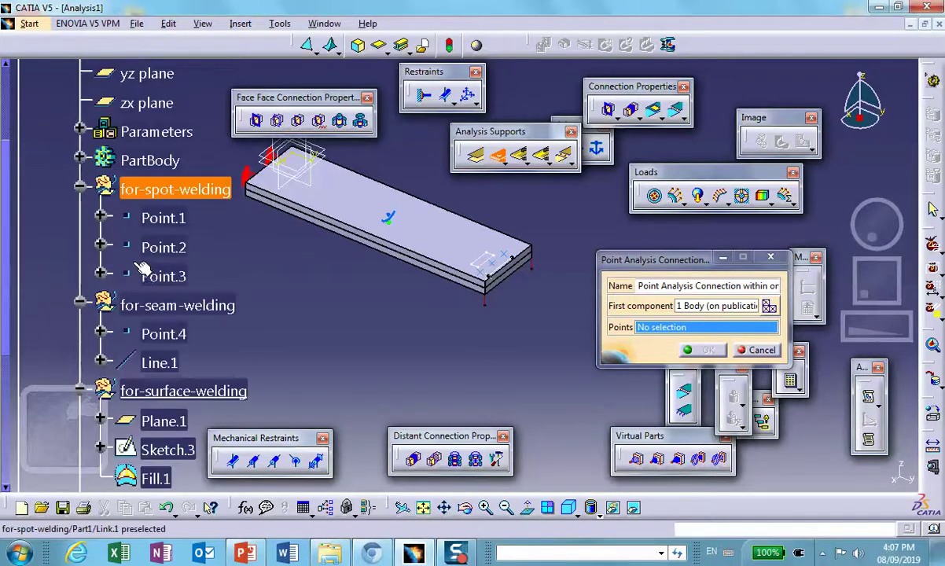
{"action": "left_click", "coordinate": [161, 192]}
{"action": "left_click", "coordinate": [702, 350]}
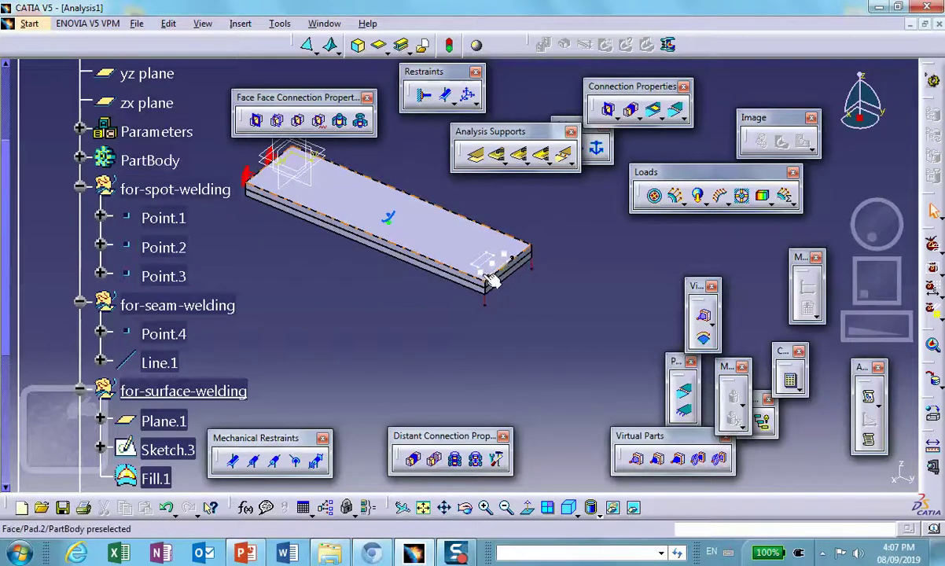
Create a line analysis connection within one part on the plate body, using Line.1 from the for-seam-welding set
{"action": "left_click", "coordinate": [523, 160]}
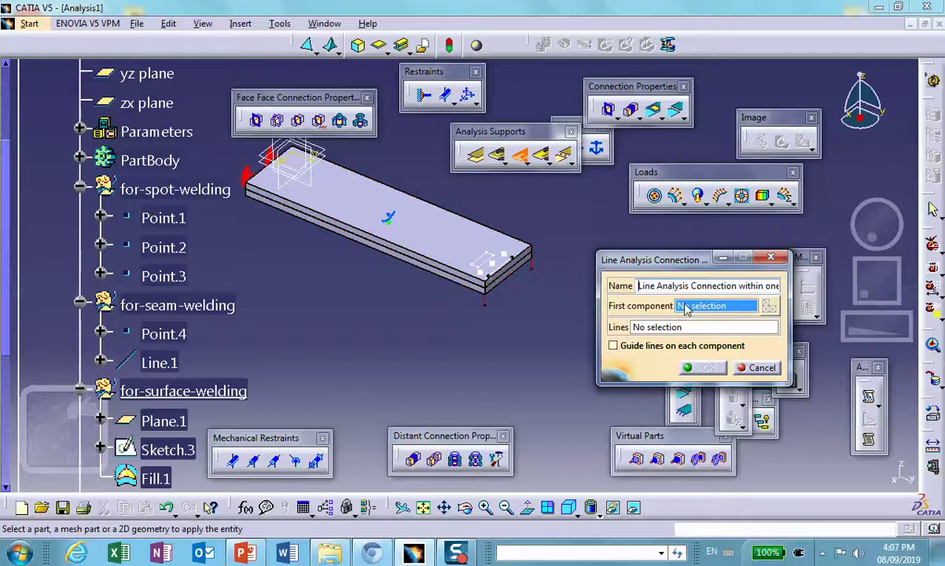
{"action": "left_click", "coordinate": [346, 195]}
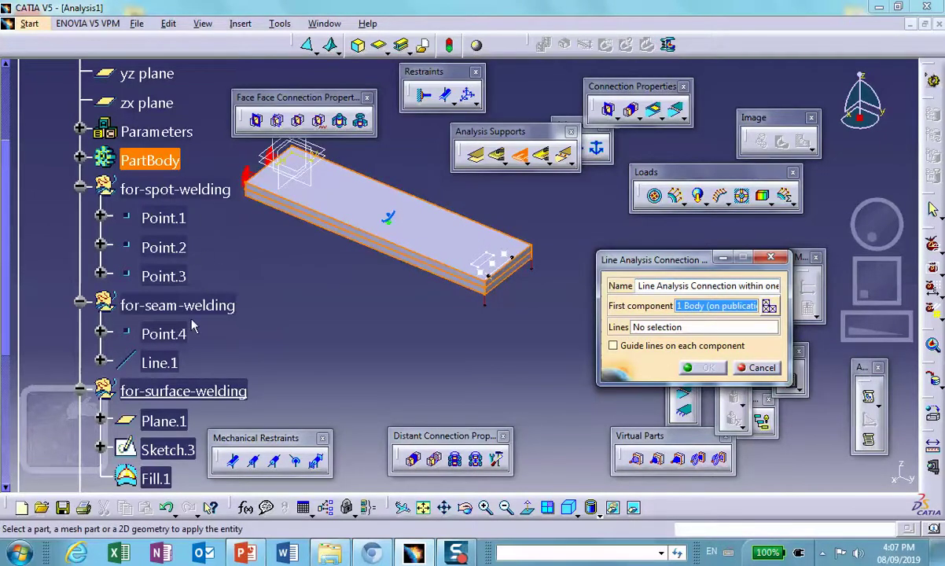
{"action": "left_click", "coordinate": [652, 328]}
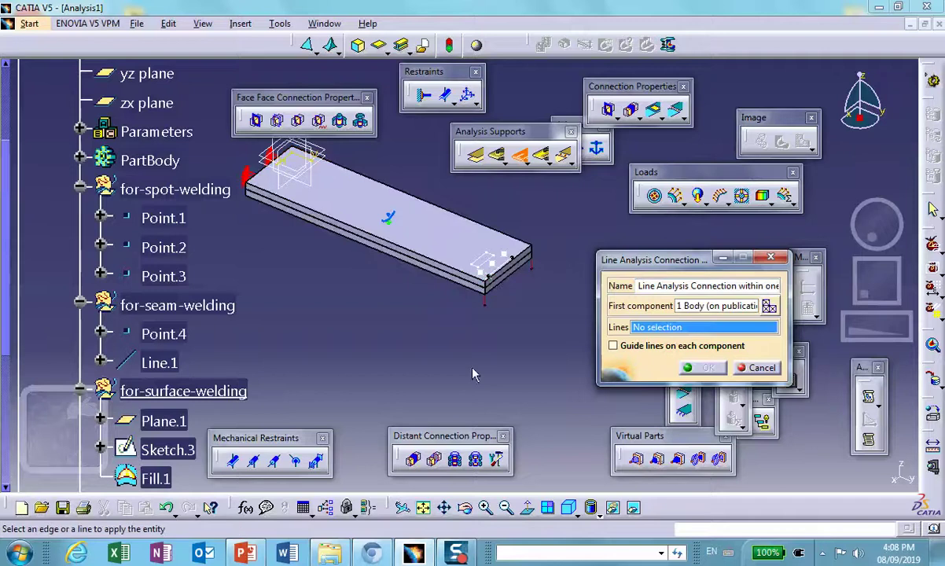
{"action": "left_click", "coordinate": [161, 361]}
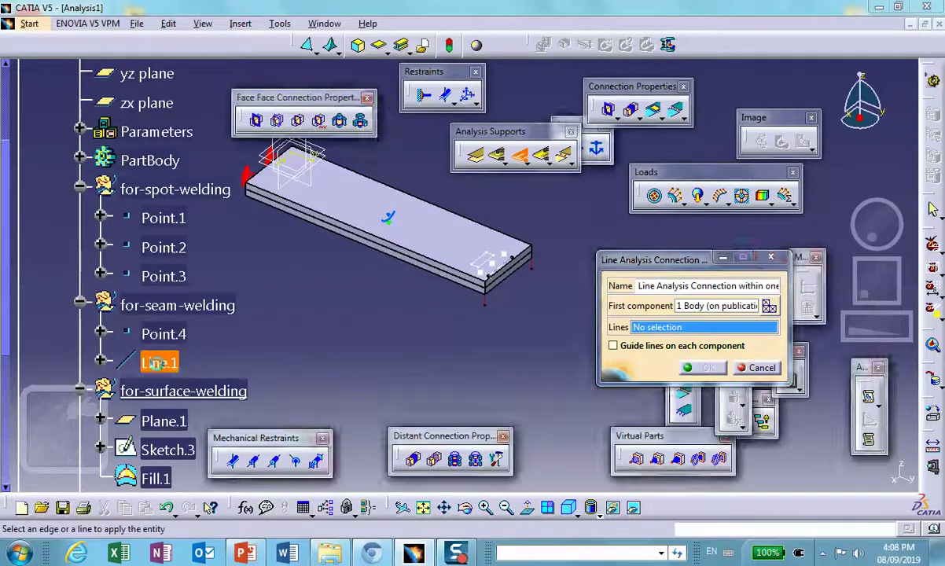
{"action": "left_click", "coordinate": [707, 368]}
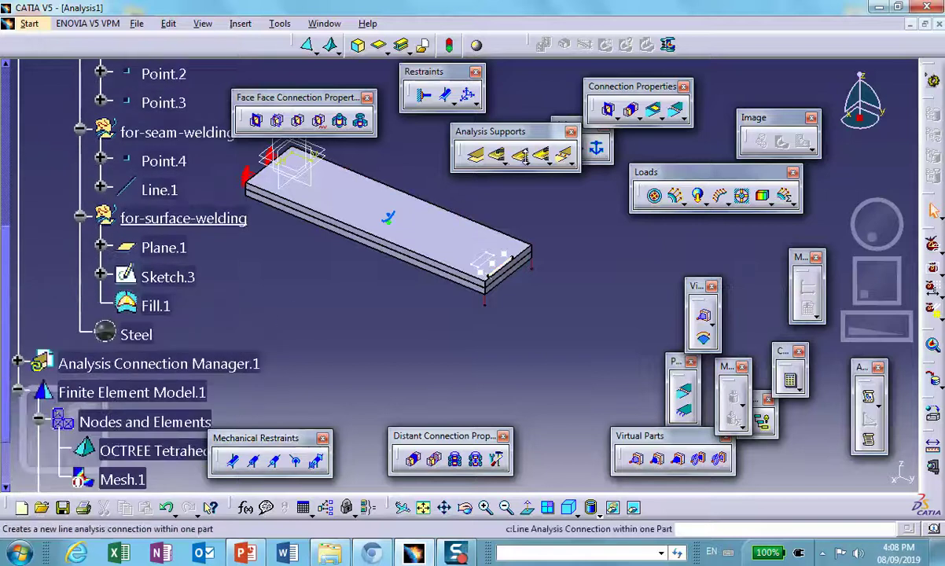
{"action": "left_click", "coordinate": [548, 161]}
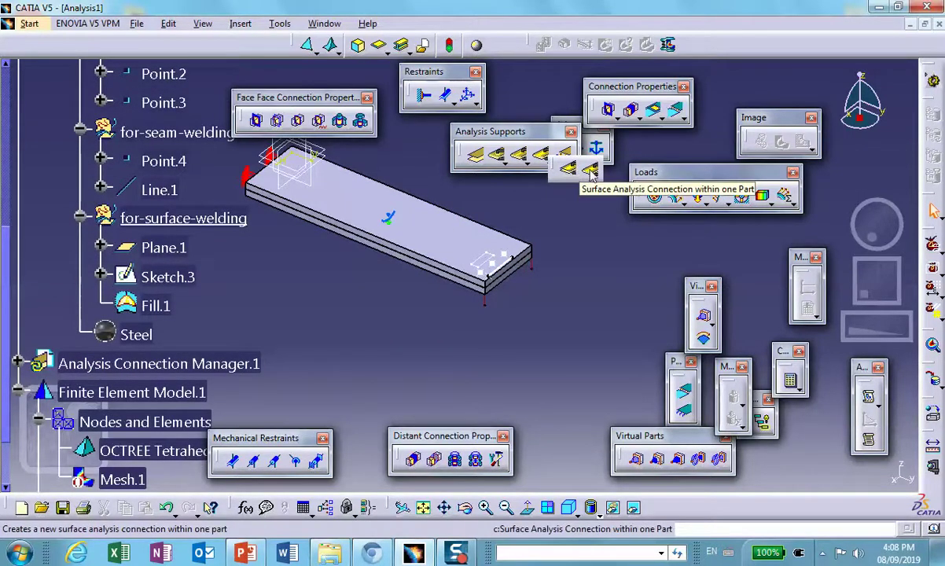
{"action": "left_click", "coordinate": [592, 171]}
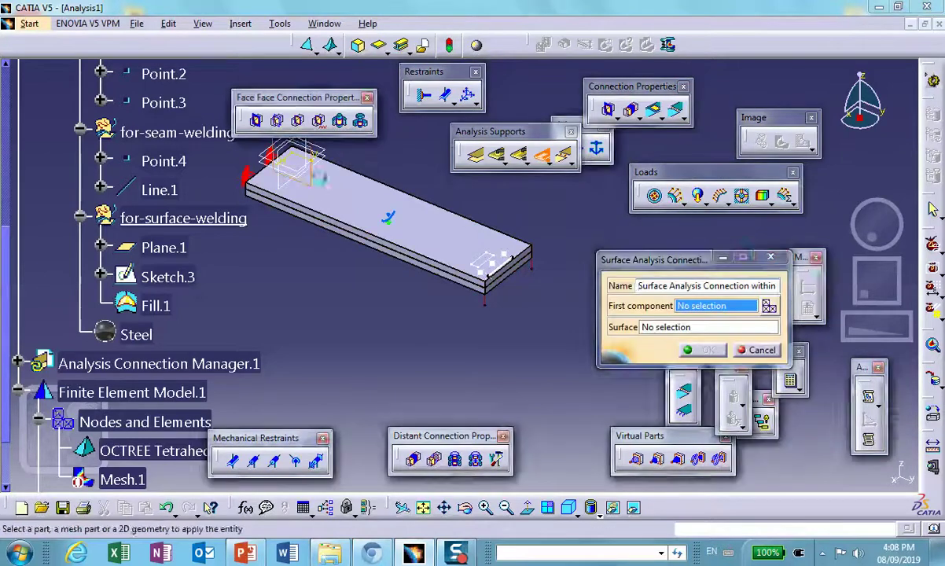
{"action": "left_click", "coordinate": [324, 182]}
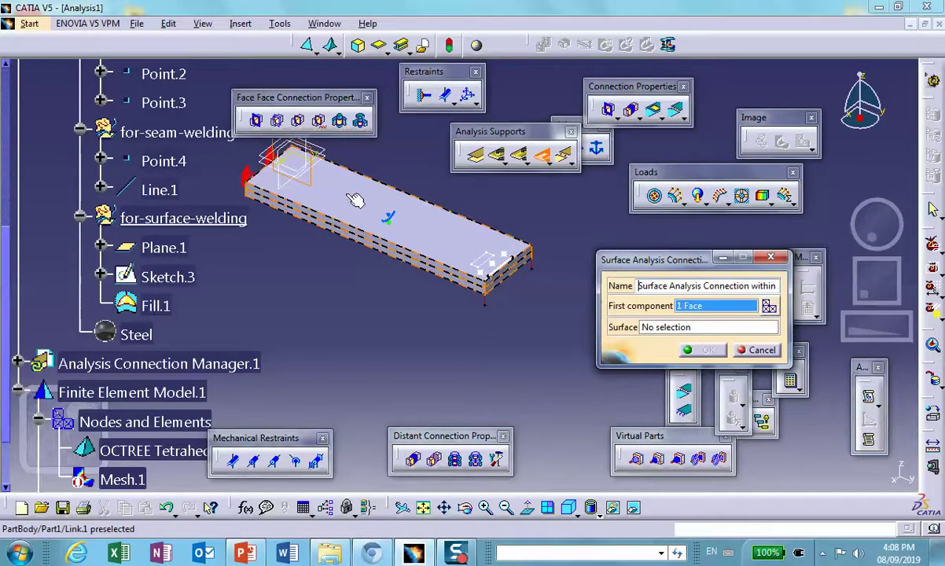
{"action": "left_click", "coordinate": [752, 351]}
Create a surface analysis connection within one part on the plate body, using Fill.1 from the for-surface-welding set
{"action": "left_click", "coordinate": [596, 147]}
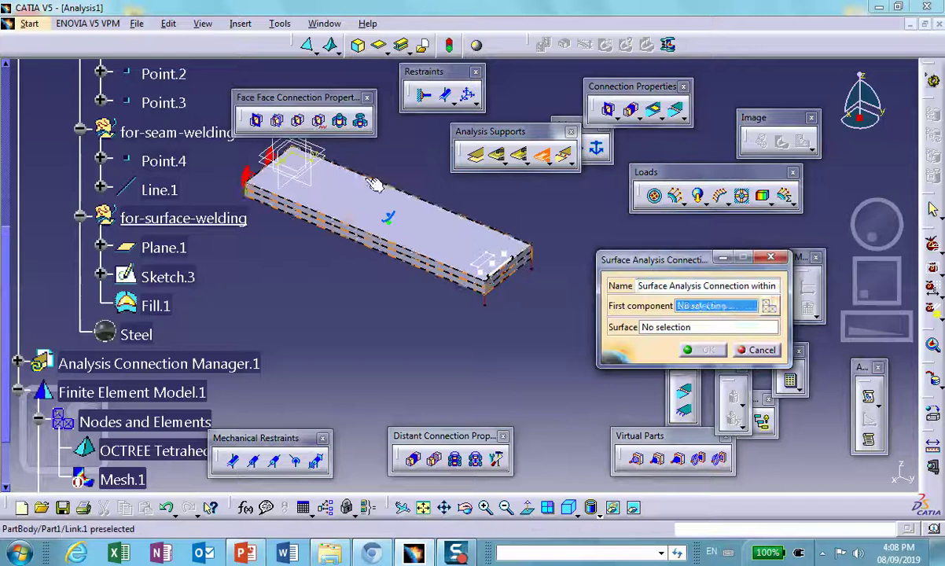
{"action": "left_click", "coordinate": [374, 184]}
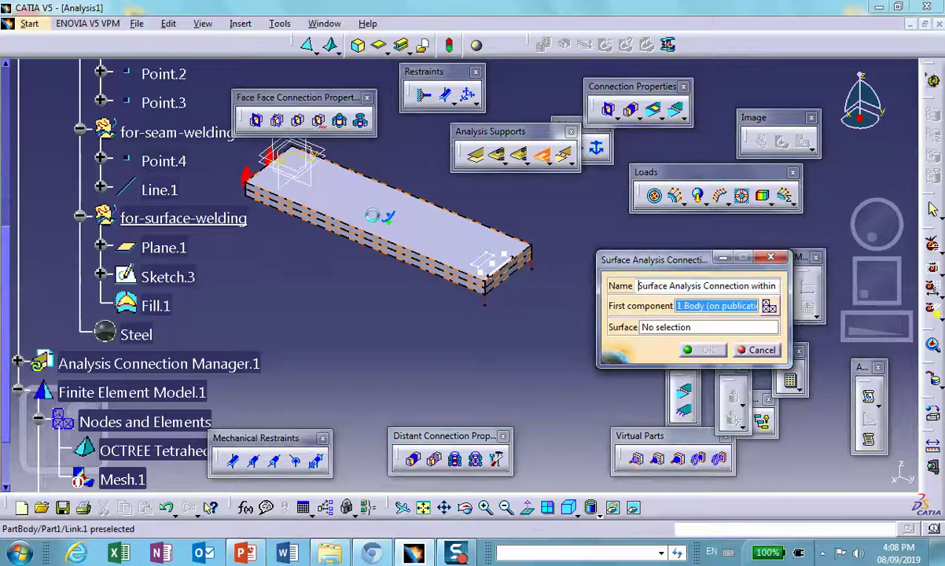
{"action": "left_click", "coordinate": [685, 328]}
{"action": "left_click", "coordinate": [155, 312]}
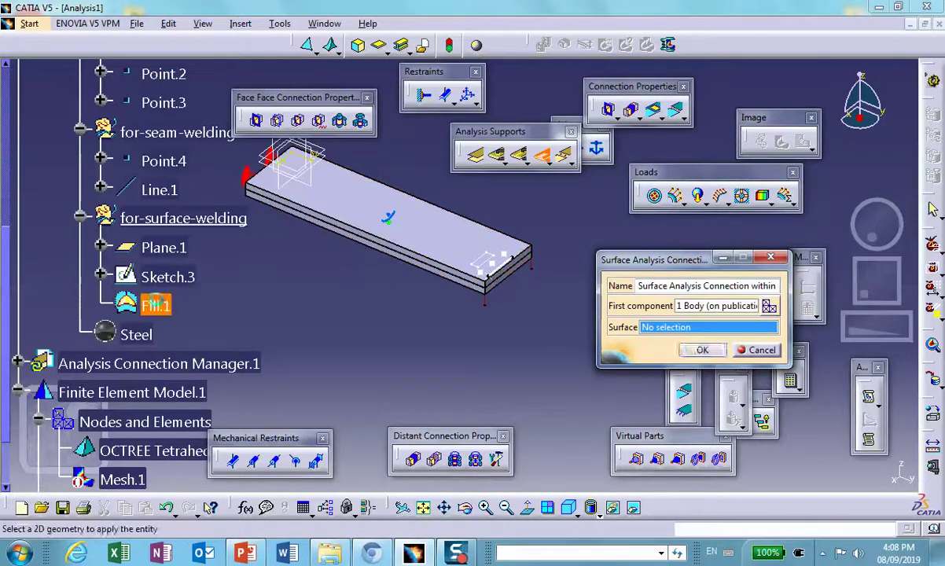
{"action": "left_click", "coordinate": [704, 350]}
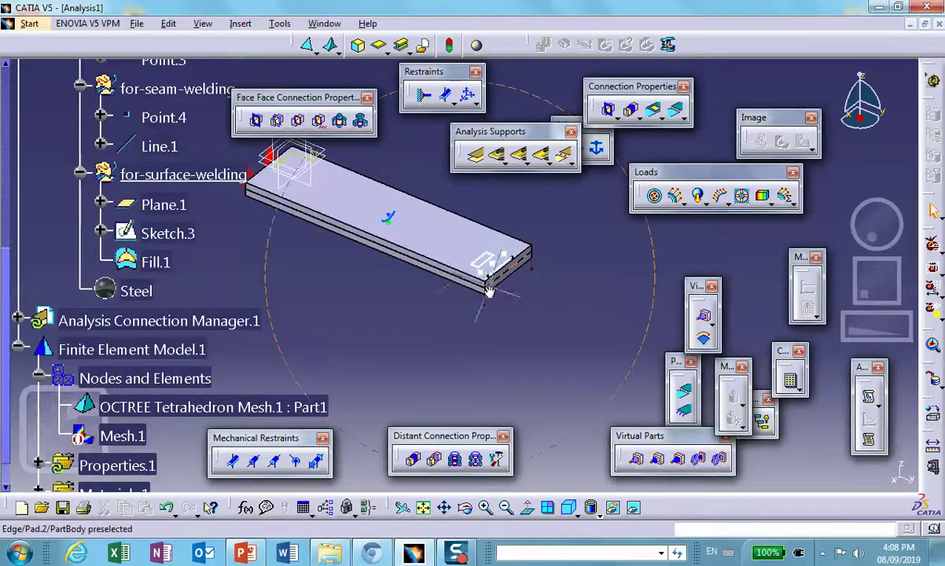
Examine the welding geometry at the plates' free end and expand the list of analysis connections
{"action": "middle_click_drag", "start_coordinate": [488, 291], "coordinate": [428, 212]}
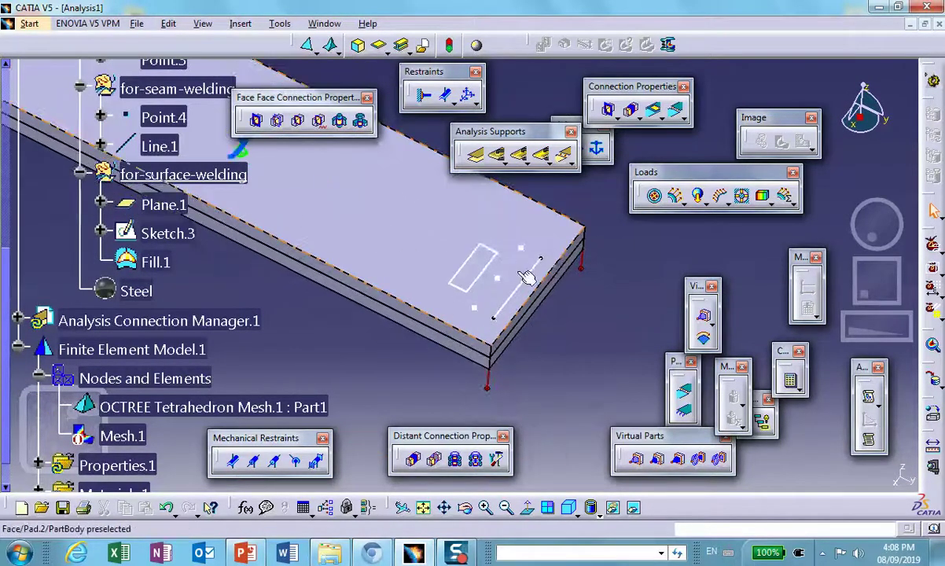
{"action": "mouse_move", "coordinate": [392, 274]}
{"action": "middle_mouse_down"}
{"action": "mouse_move", "coordinate": [358, 274]}
{"action": "mouse_move", "coordinate": [406, 280]}
{"action": "middle_mouse_up"}
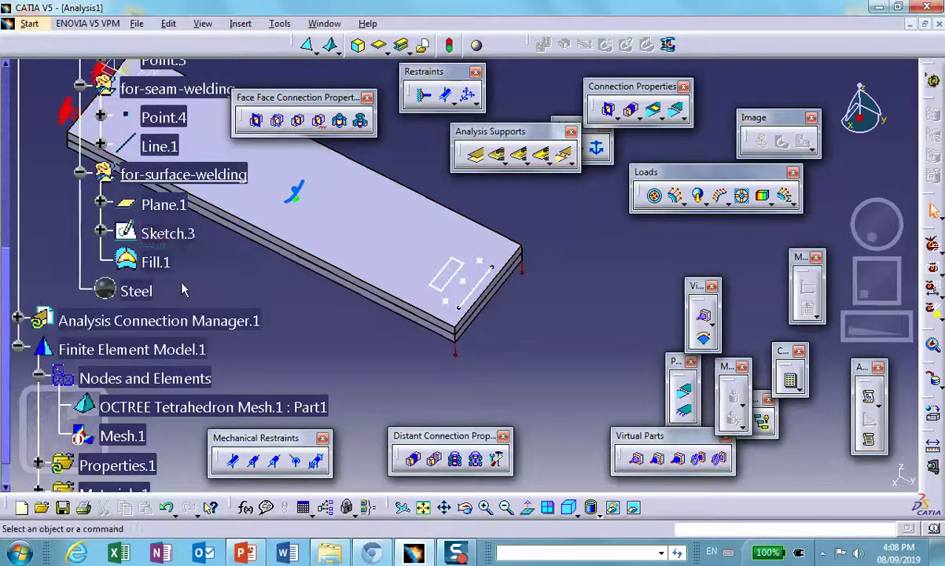
{"action": "scroll", "coordinate": [182, 291], "scroll_direction": "down", "scroll_amount": 1}
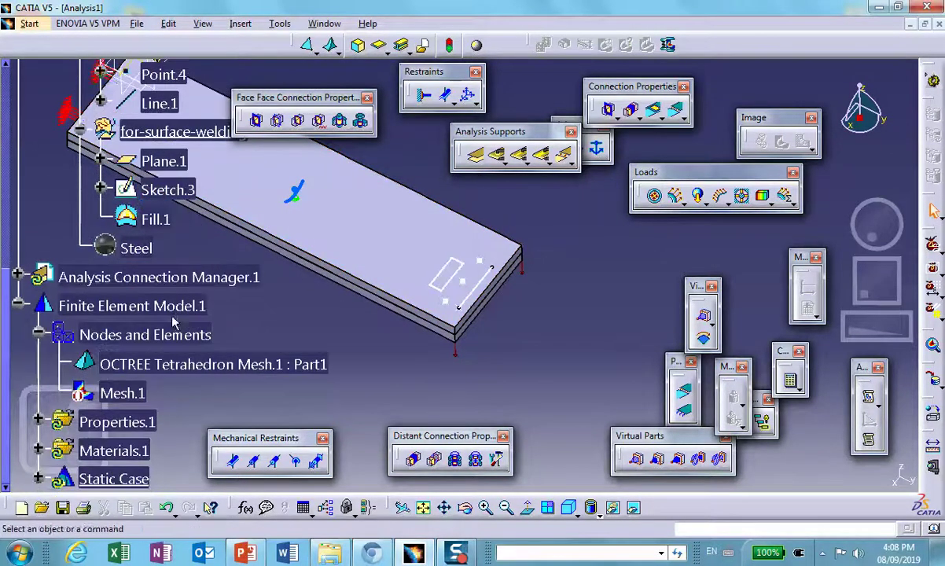
{"action": "left_click", "coordinate": [17, 277]}
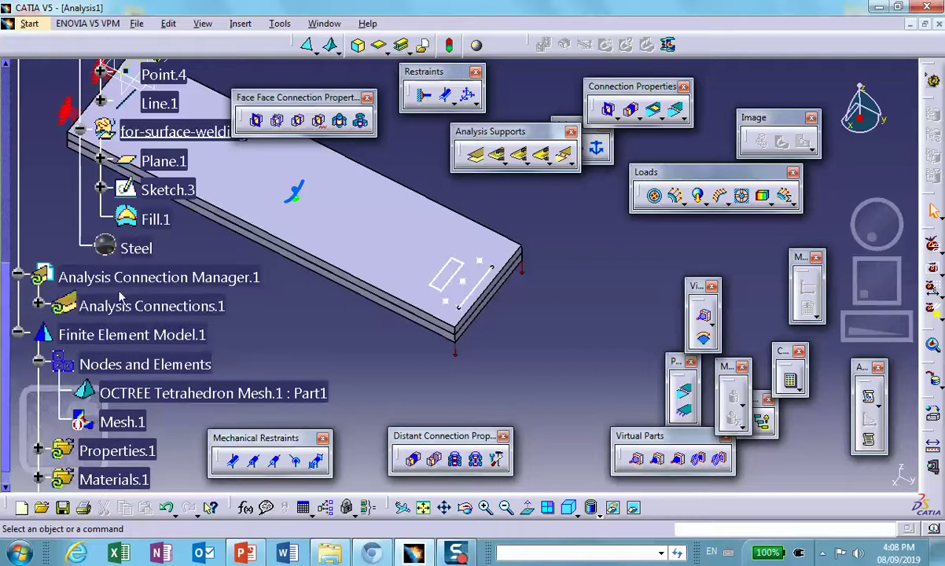
{"action": "left_click", "coordinate": [37, 305]}
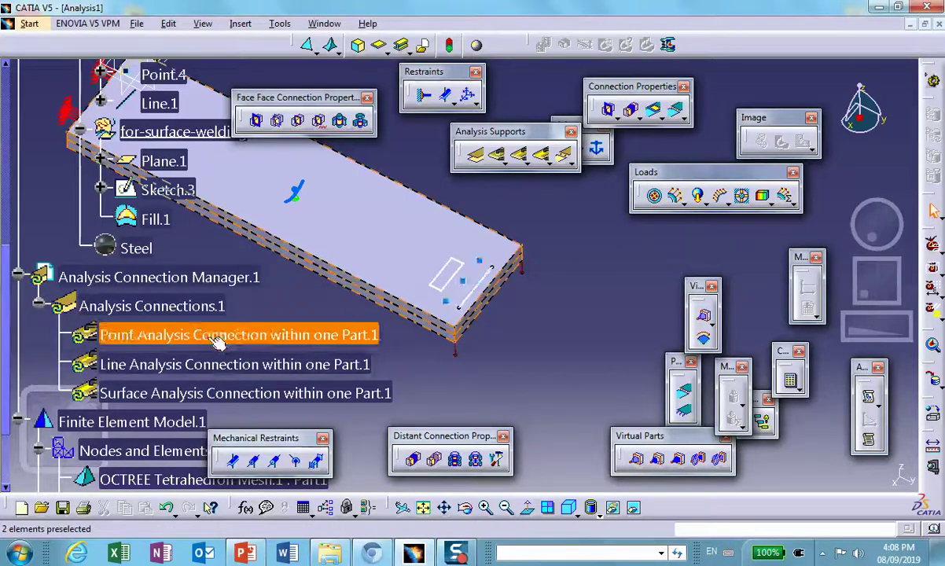
Hide the surface analysis connection and show it again
{"action": "right_click", "coordinate": [312, 397]}
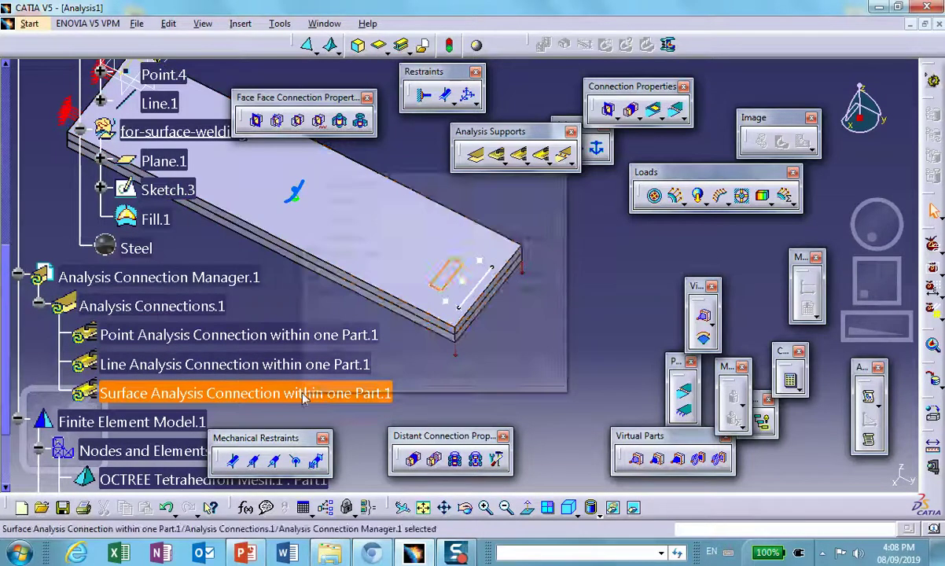
{"action": "left_click", "coordinate": [345, 219]}
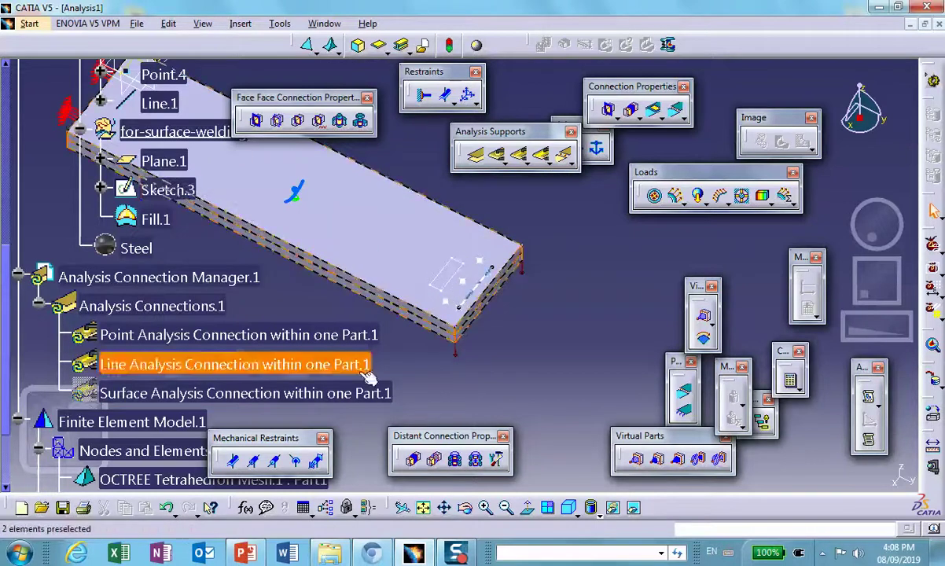
{"action": "right_click", "coordinate": [329, 393]}
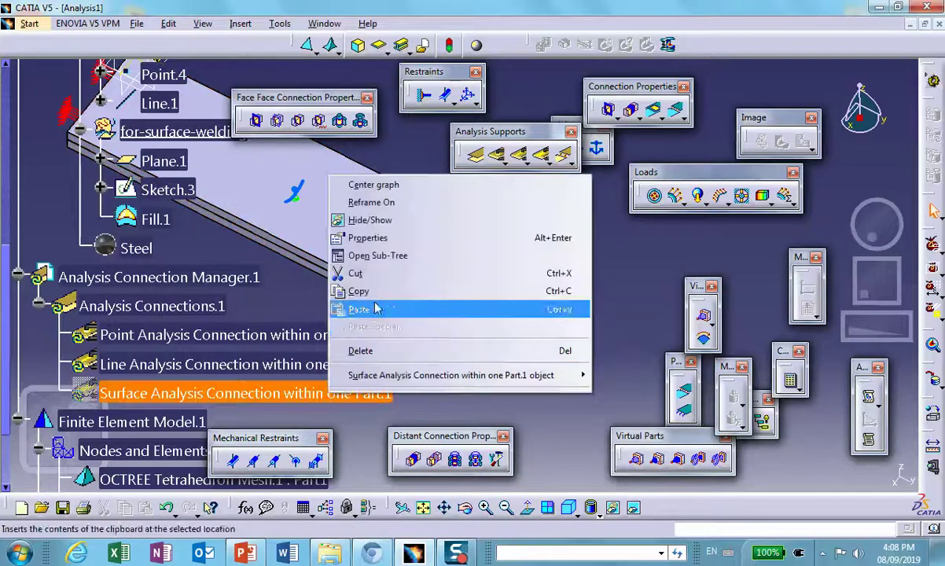
{"action": "left_click", "coordinate": [384, 223]}
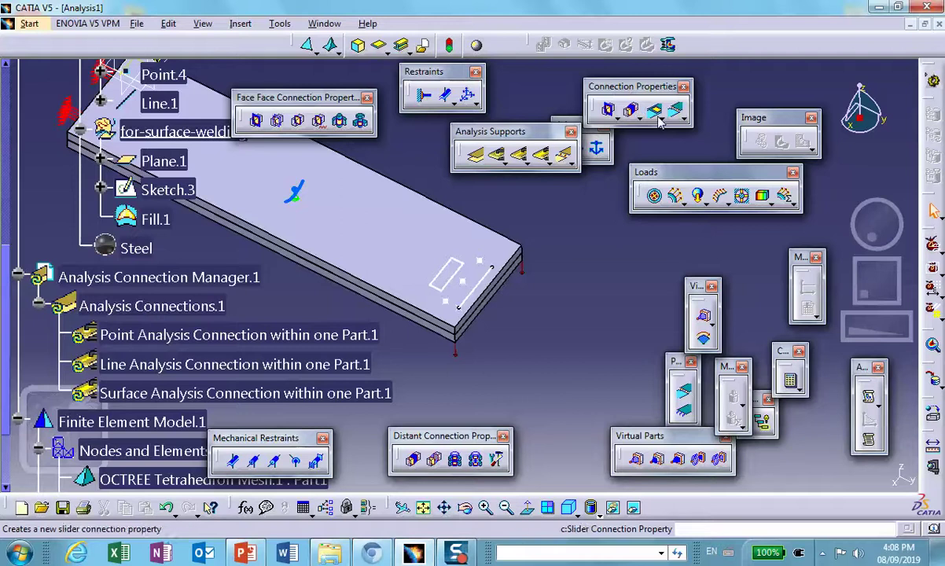
Add a spot welding connection property of type Rigid, supported by the point analysis connection
{"action": "left_click", "coordinate": [681, 120]}
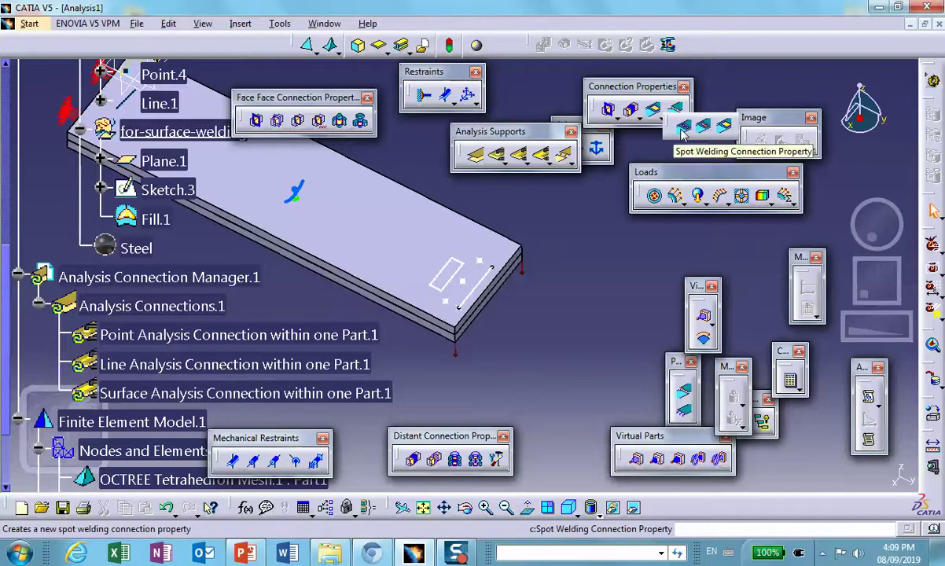
{"action": "left_click", "coordinate": [682, 128]}
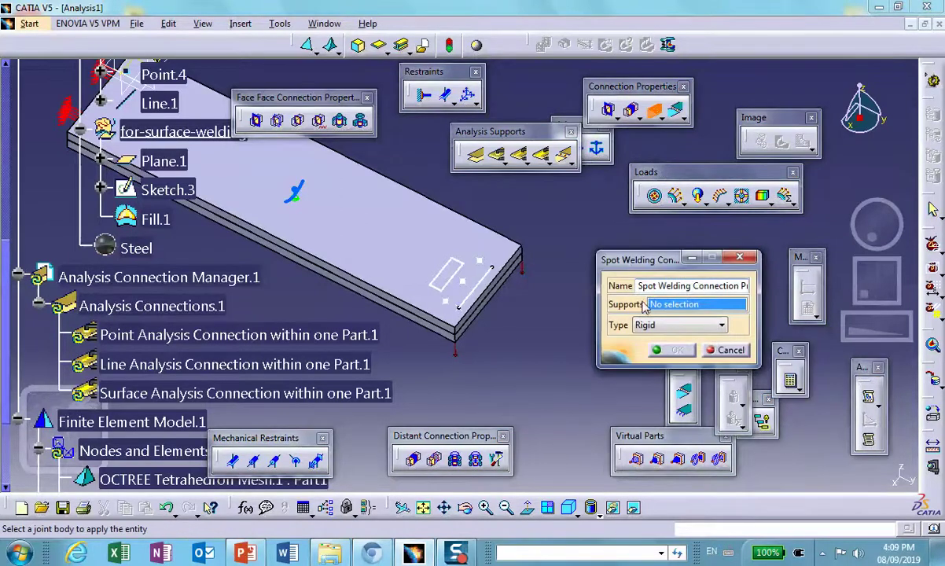
{"action": "left_click", "coordinate": [307, 337]}
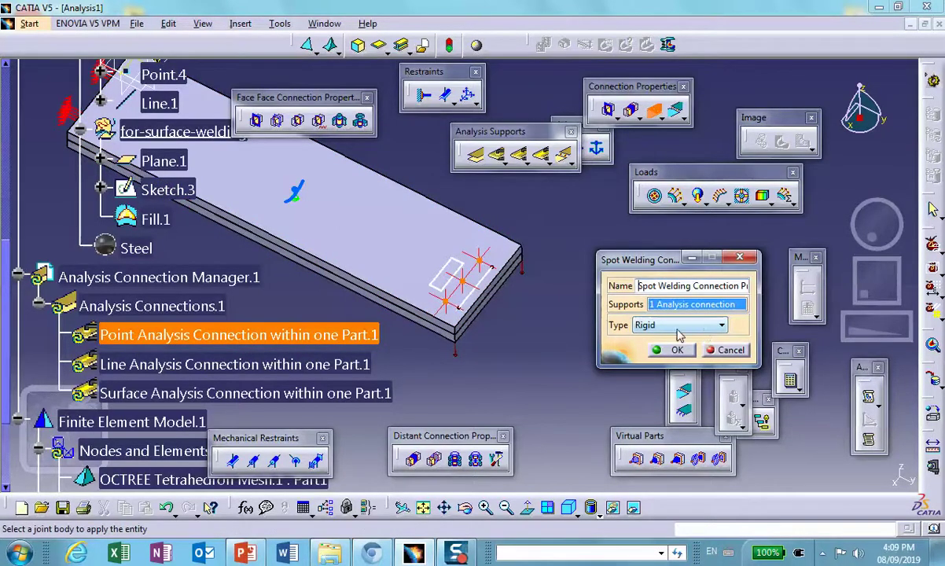
{"action": "left_click", "coordinate": [718, 334]}
{"action": "left_click", "coordinate": [578, 381]}
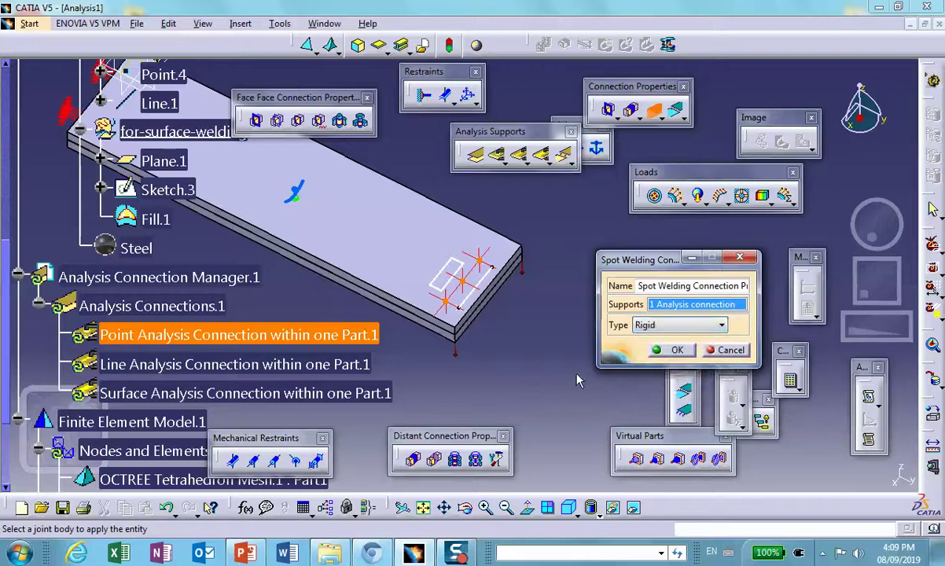
{"action": "left_click", "coordinate": [677, 350]}
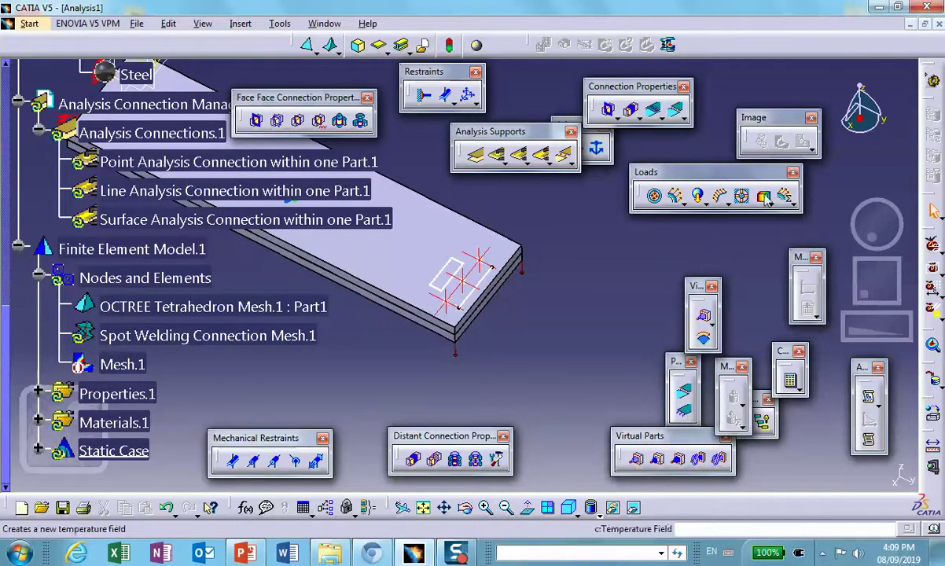
Compute the static analysis with the spot welding connection, using the All option, and accept the computation resources estimate
{"action": "left_click", "coordinate": [792, 382]}
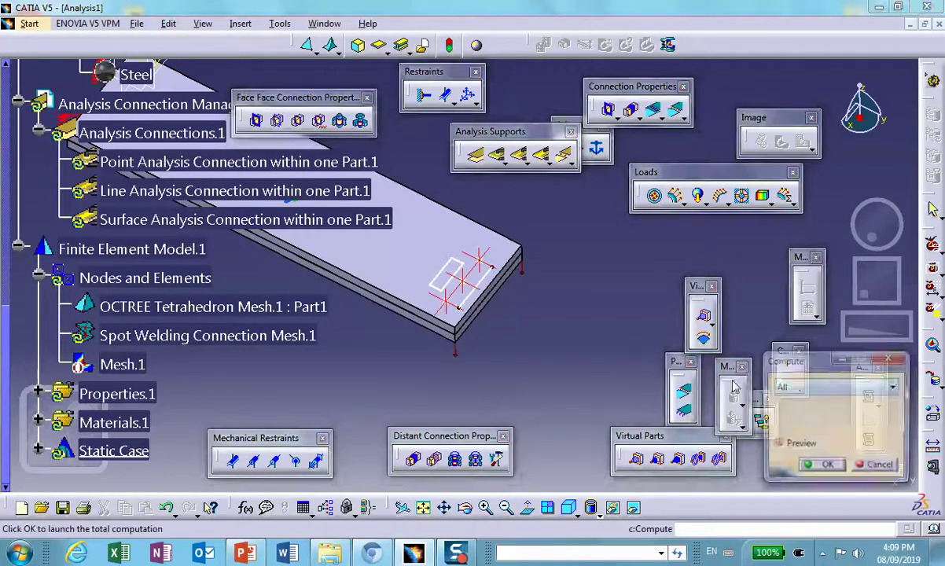
{"action": "left_click", "coordinate": [820, 465]}
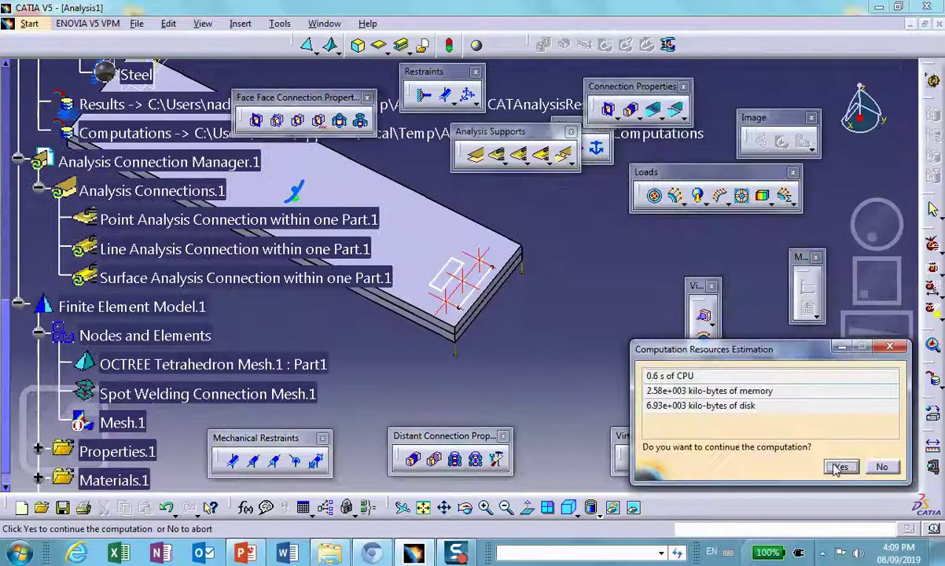
{"action": "left_click", "coordinate": [840, 467]}
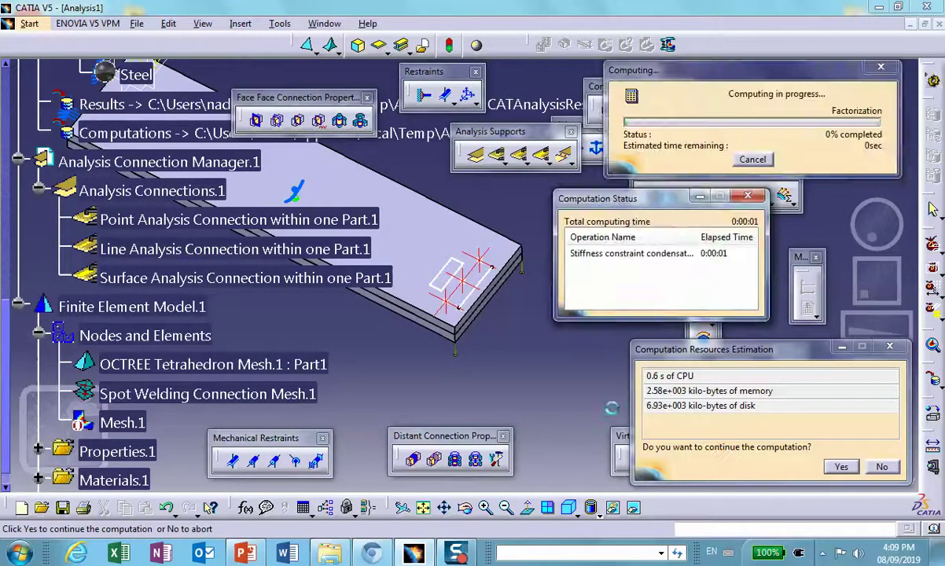
Generate the Von Mises stress image for the spot-welded plates, switch it to a shaded rendering and examine the clamped and free ends
{"action": "middle_click_drag", "start_coordinate": [575, 382], "coordinate": [599, 335]}
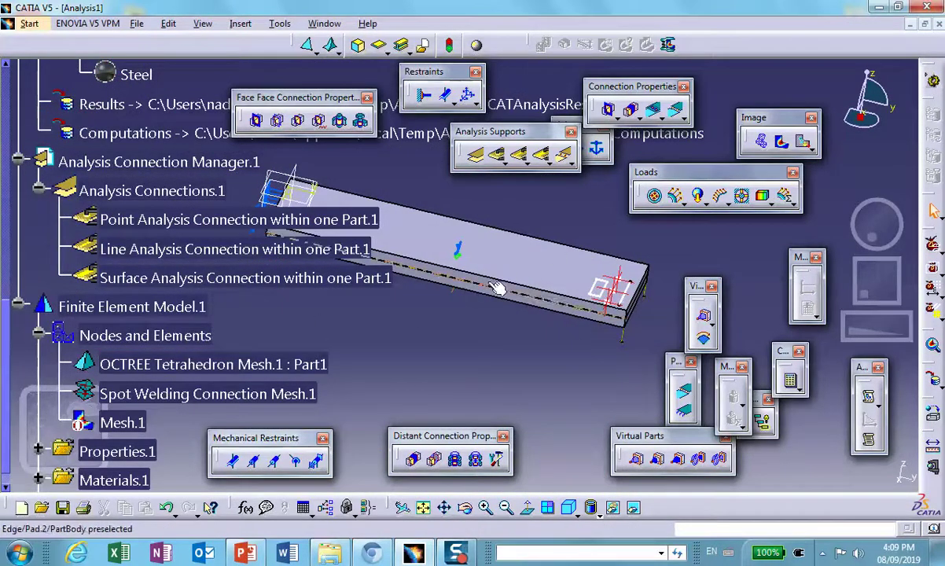
{"action": "middle_click_drag", "start_coordinate": [491, 281], "coordinate": [512, 297]}
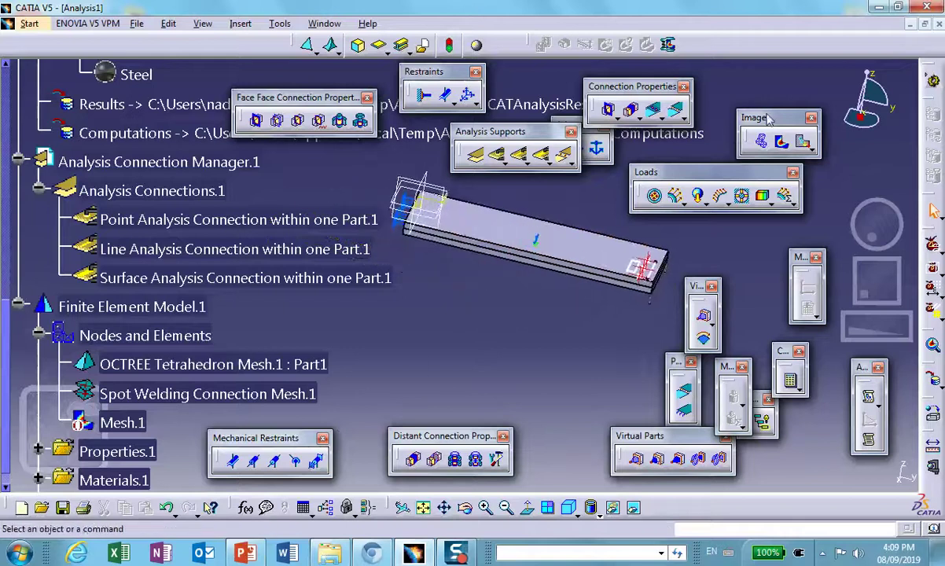
{"action": "left_click", "coordinate": [761, 141]}
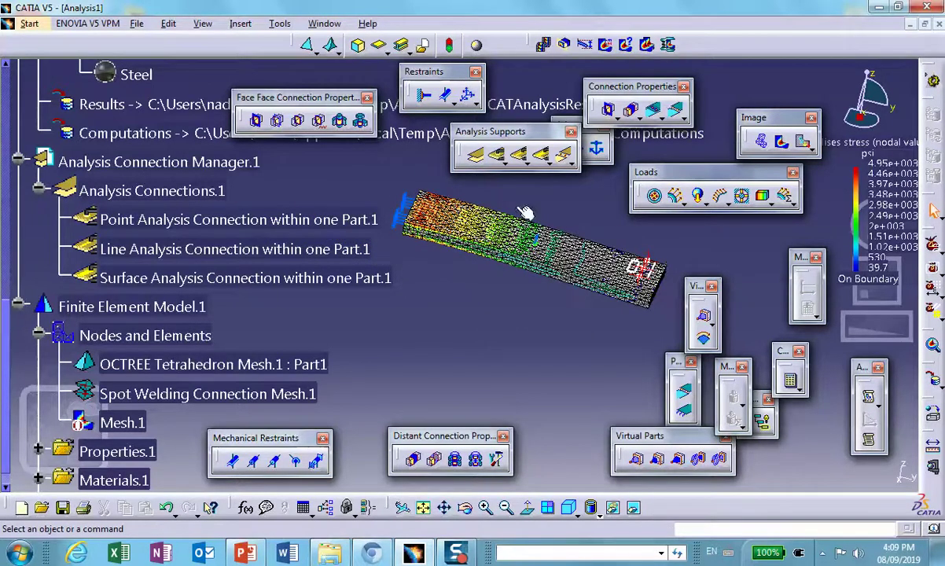
{"action": "left_click", "coordinate": [592, 510]}
{"action": "left_click", "coordinate": [609, 489]}
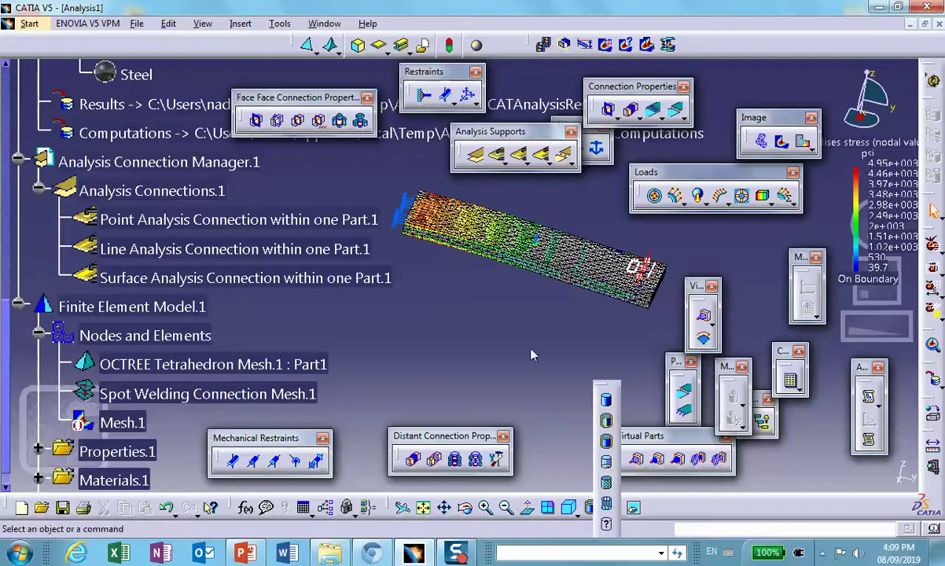
{"action": "middle_click_drag", "start_coordinate": [519, 325], "coordinate": [437, 209]}
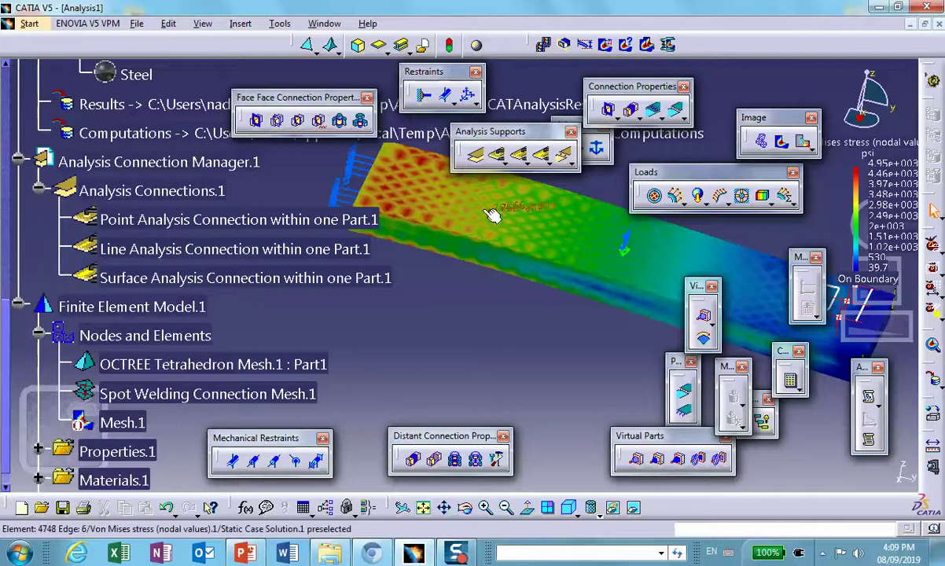
{"action": "middle_click_drag", "start_coordinate": [442, 219], "coordinate": [413, 270]}
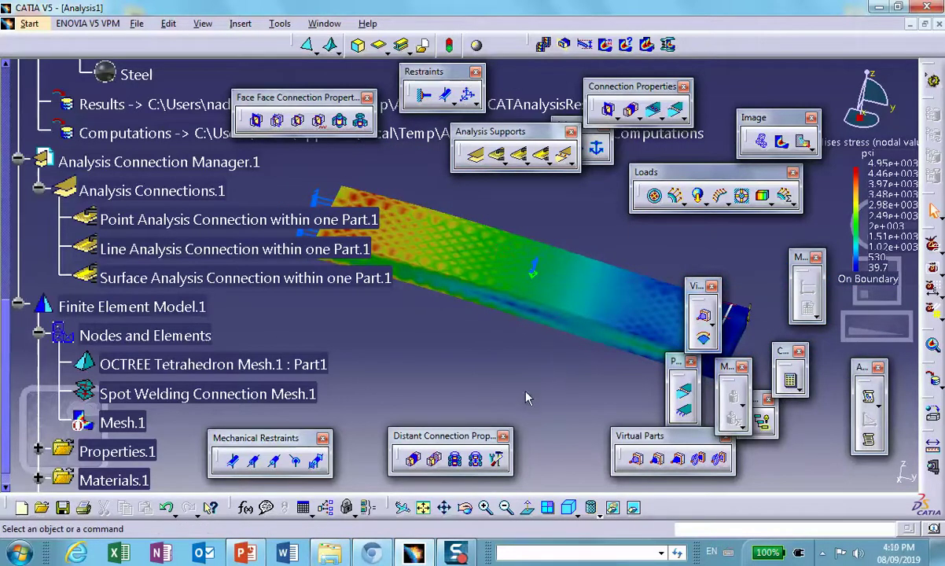
{"action": "middle_click_drag", "start_coordinate": [561, 392], "coordinate": [707, 236]}
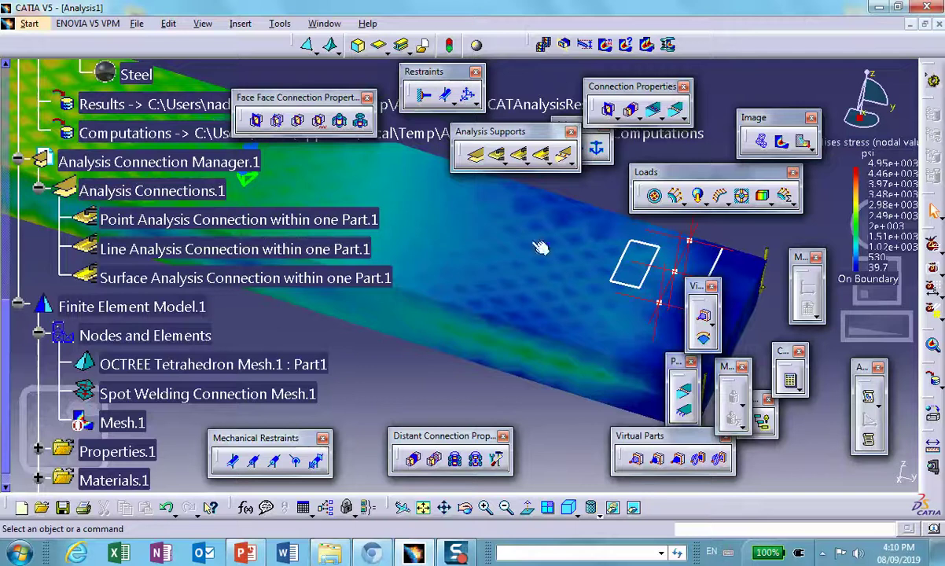
{"action": "middle_click_drag", "start_coordinate": [597, 299], "coordinate": [503, 321]}
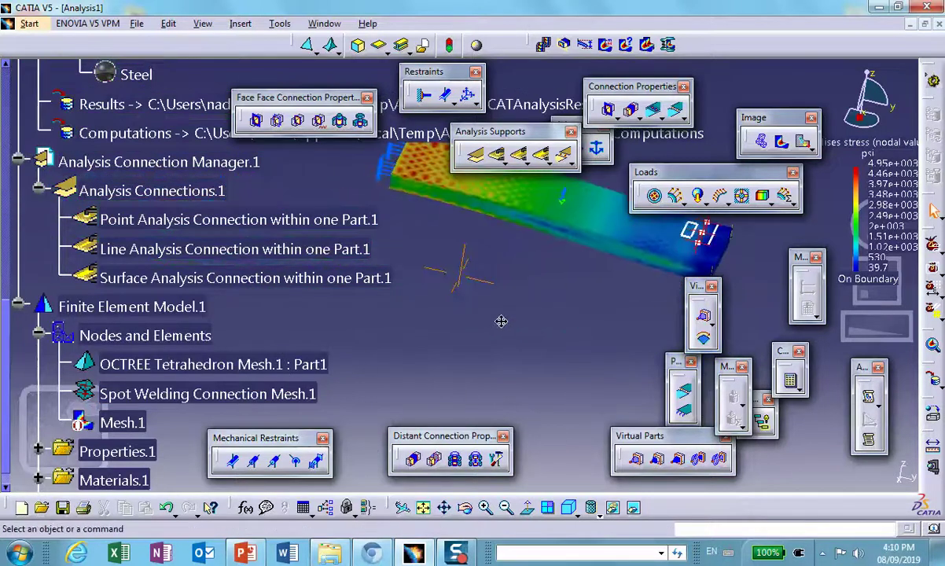
Delete the spot welding connection property from the finite element model's property set
{"action": "scroll", "coordinate": [210, 299], "scroll_direction": "down", "scroll_amount": 1}
{"action": "left_click", "coordinate": [208, 309]}
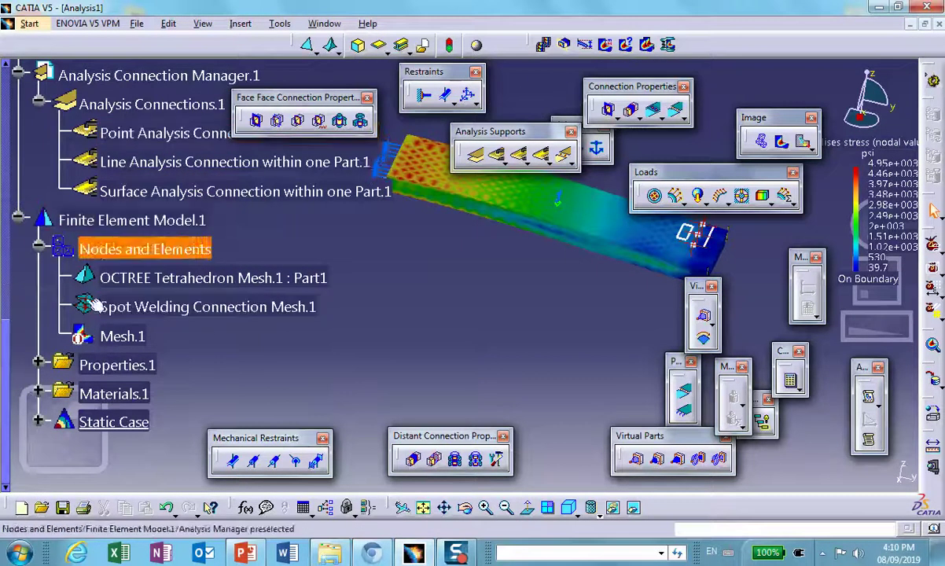
{"action": "scroll", "coordinate": [118, 244], "scroll_direction": "down", "scroll_amount": 2}
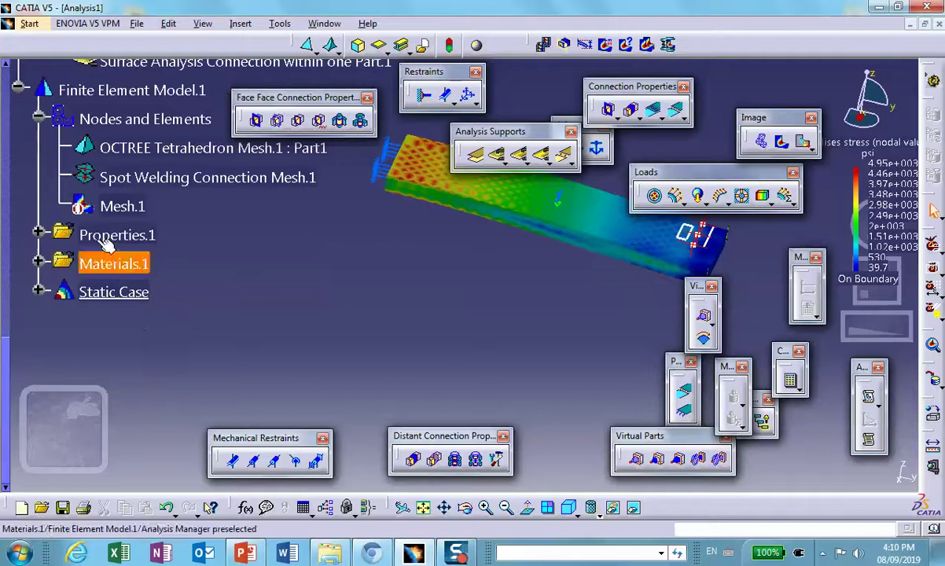
{"action": "left_click", "coordinate": [38, 235]}
{"action": "right_click", "coordinate": [182, 291]}
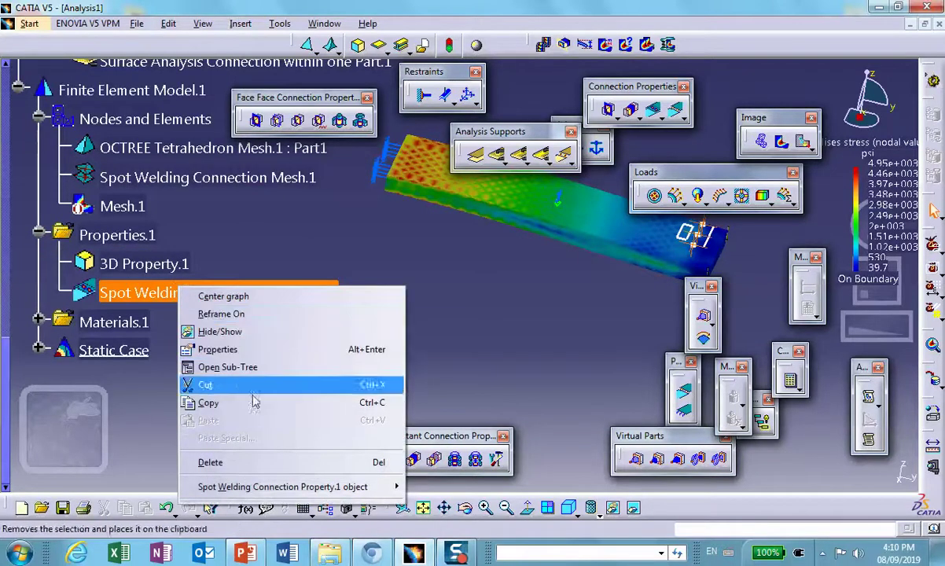
{"action": "left_click", "coordinate": [210, 462]}
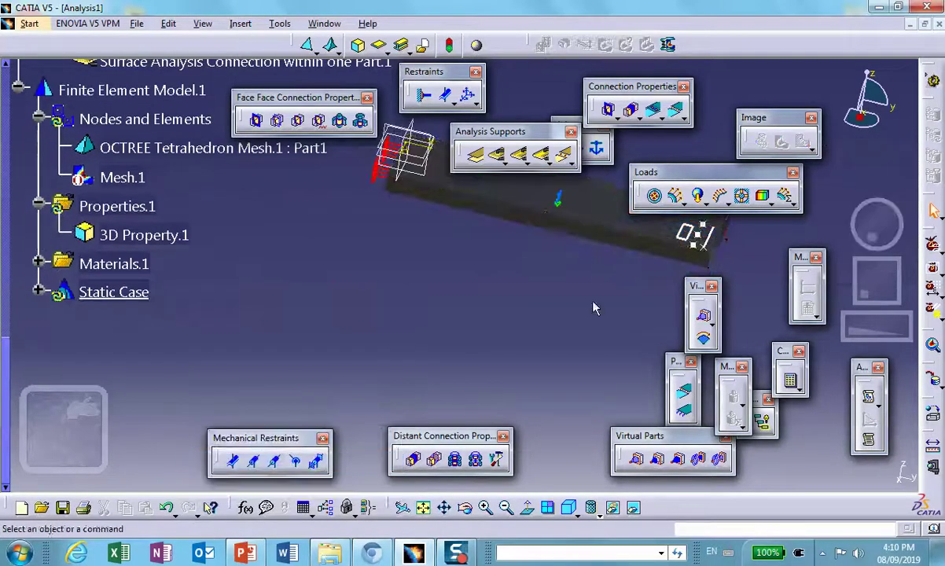
Add a seam welding connection property of type Rigid, supported by the line analysis connection
{"action": "left_click", "coordinate": [657, 111]}
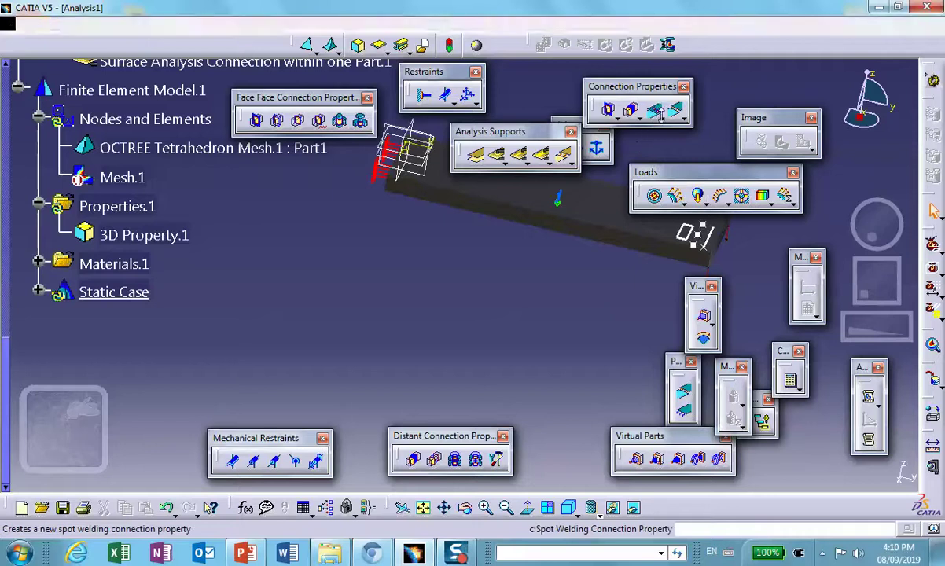
{"action": "left_click", "coordinate": [662, 116]}
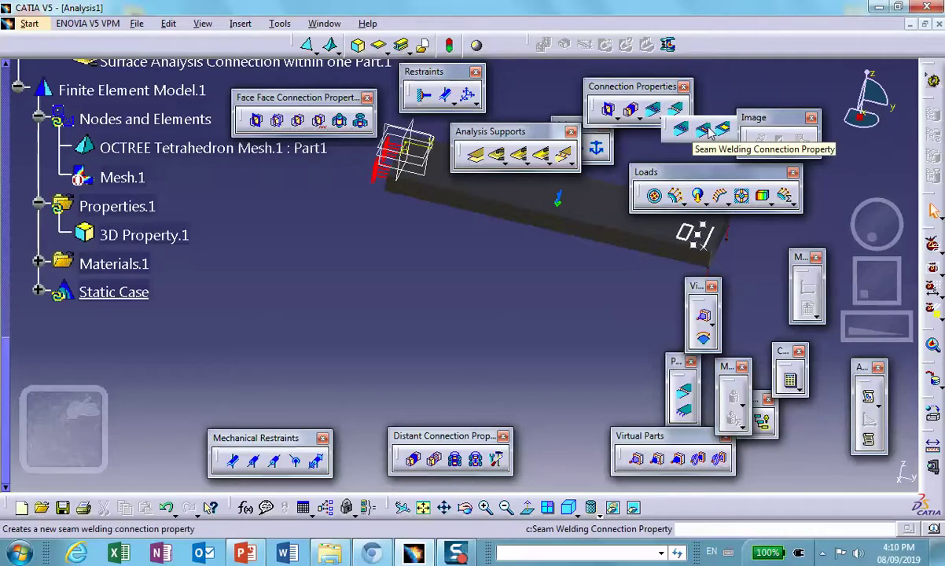
{"action": "left_click", "coordinate": [704, 130]}
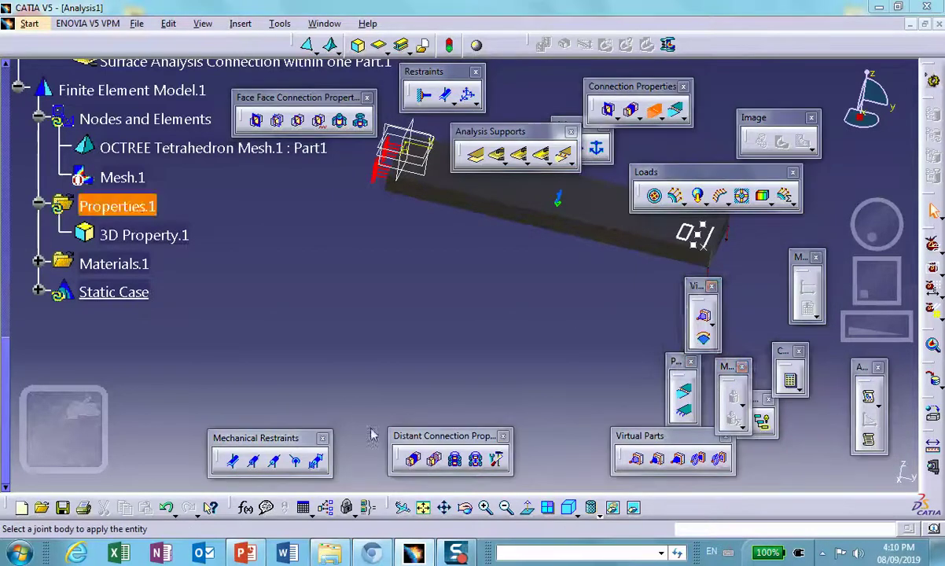
{"action": "scroll", "coordinate": [293, 256], "scroll_direction": "up", "scroll_amount": 2}
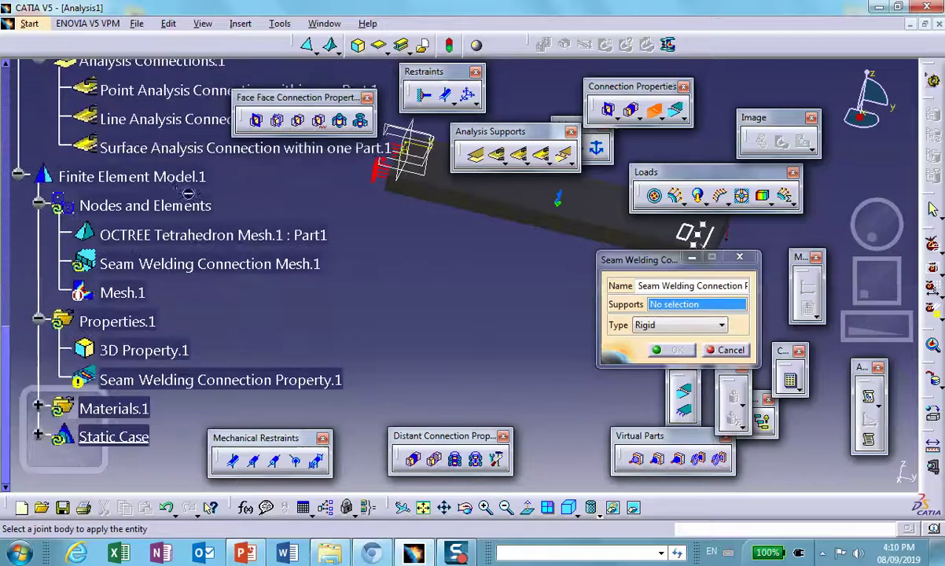
{"action": "left_click", "coordinate": [155, 122]}
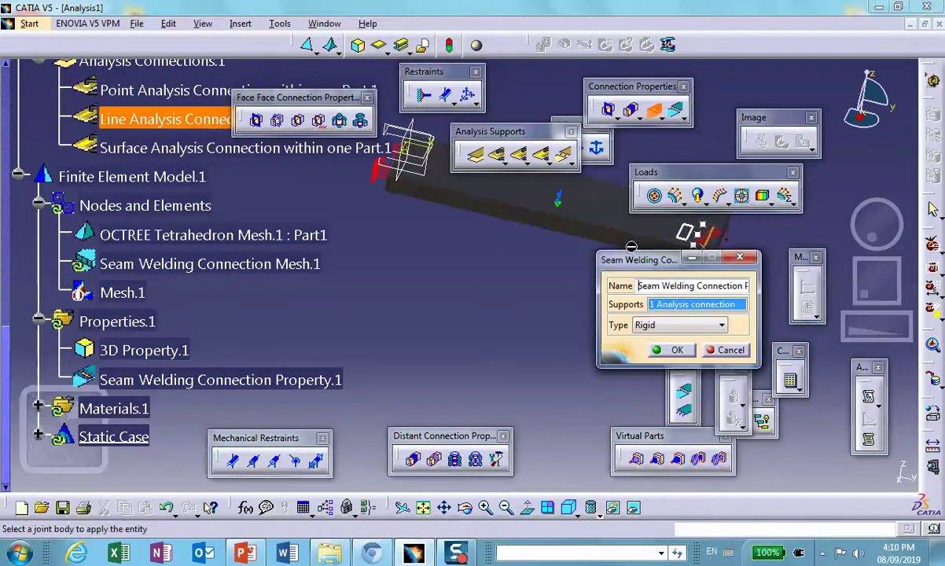
{"action": "left_click", "coordinate": [675, 350]}
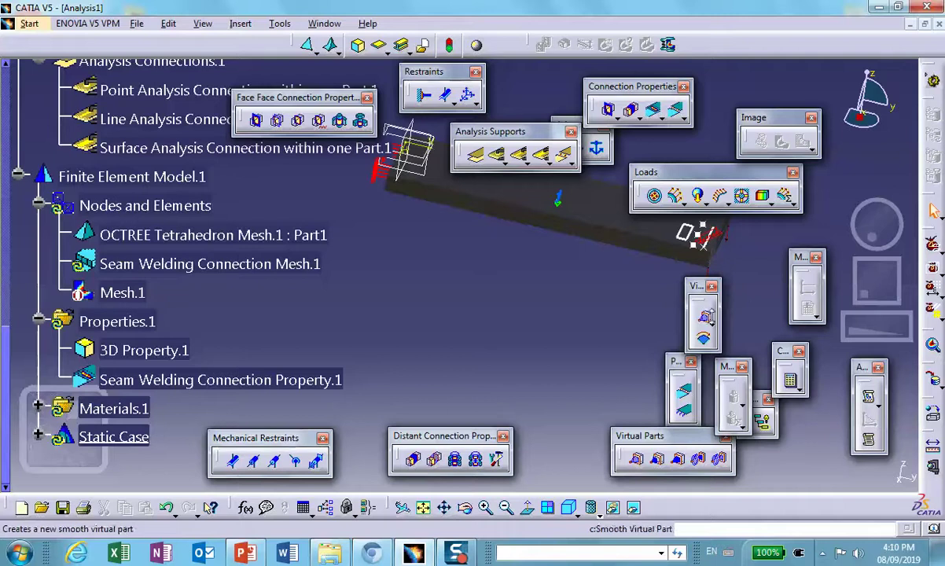
Recompute the static analysis with the seam welding connection and accept the computation resources estimate
{"action": "left_click", "coordinate": [796, 388]}
{"action": "left_click", "coordinate": [816, 397]}
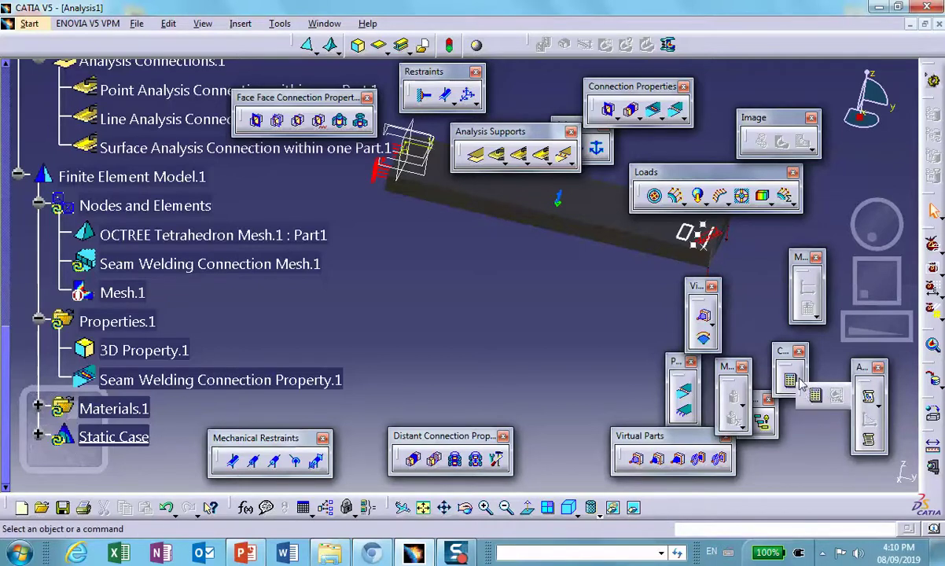
{"action": "left_click", "coordinate": [822, 466]}
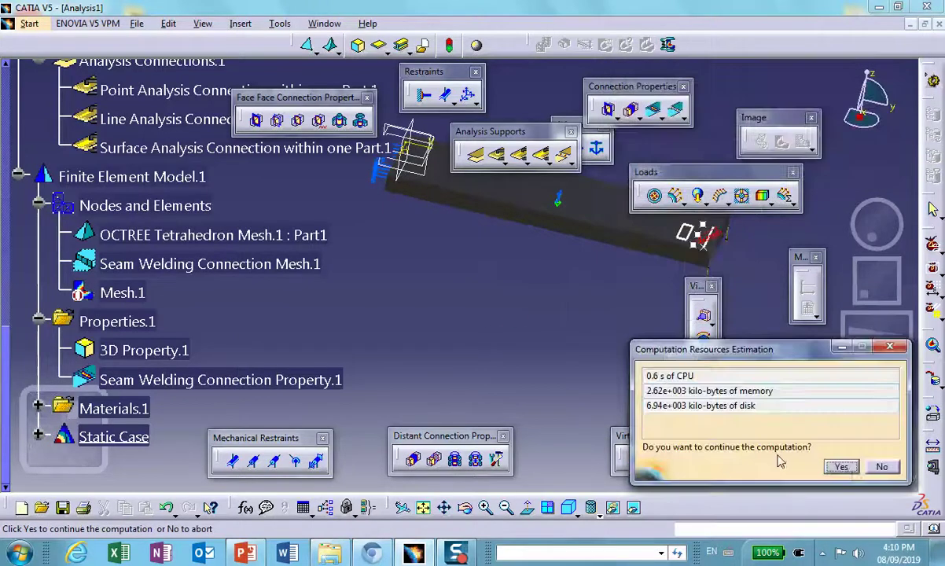
{"action": "left_click", "coordinate": [841, 467]}
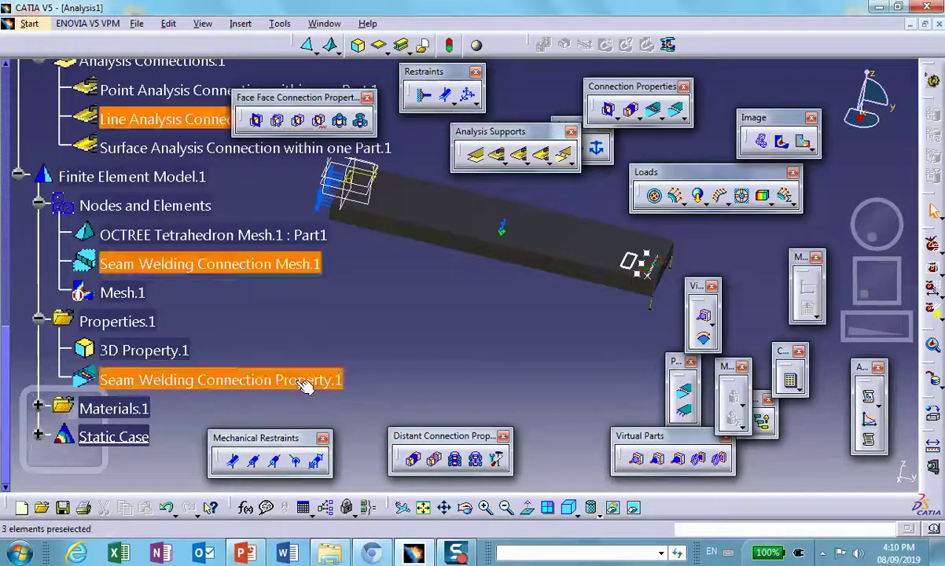
Expand the static case and activate the Von Mises stress image under its solution
{"action": "scroll", "coordinate": [203, 319], "scroll_direction": "down", "scroll_amount": 3}
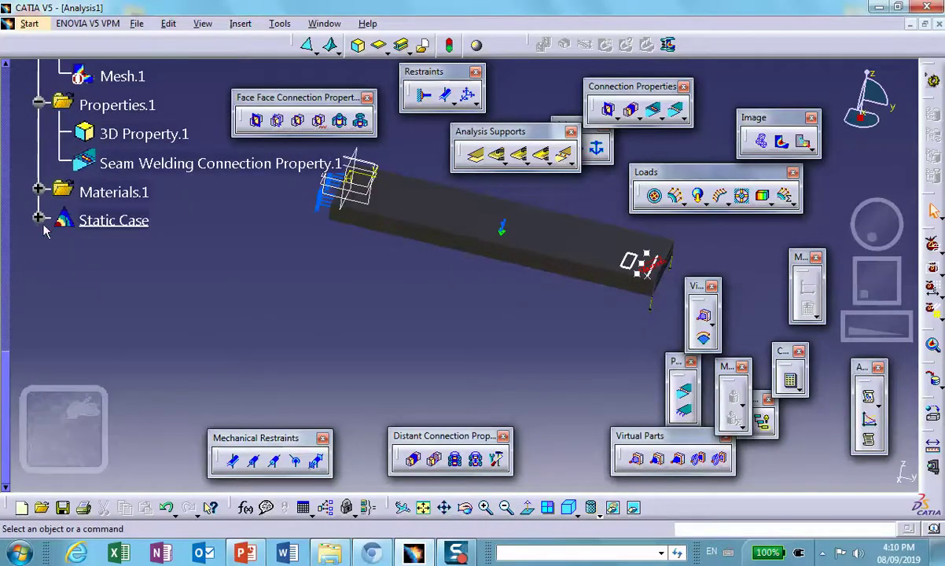
{"action": "left_click", "coordinate": [38, 221]}
{"action": "left_click", "coordinate": [59, 307]}
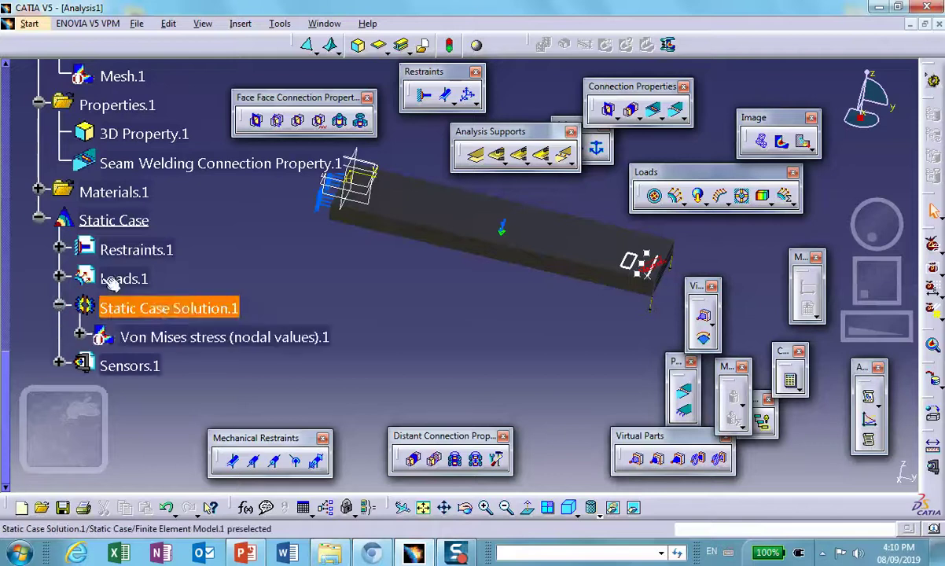
{"action": "scroll", "coordinate": [161, 263], "scroll_direction": "down", "scroll_amount": 1}
{"action": "right_click", "coordinate": [169, 255]}
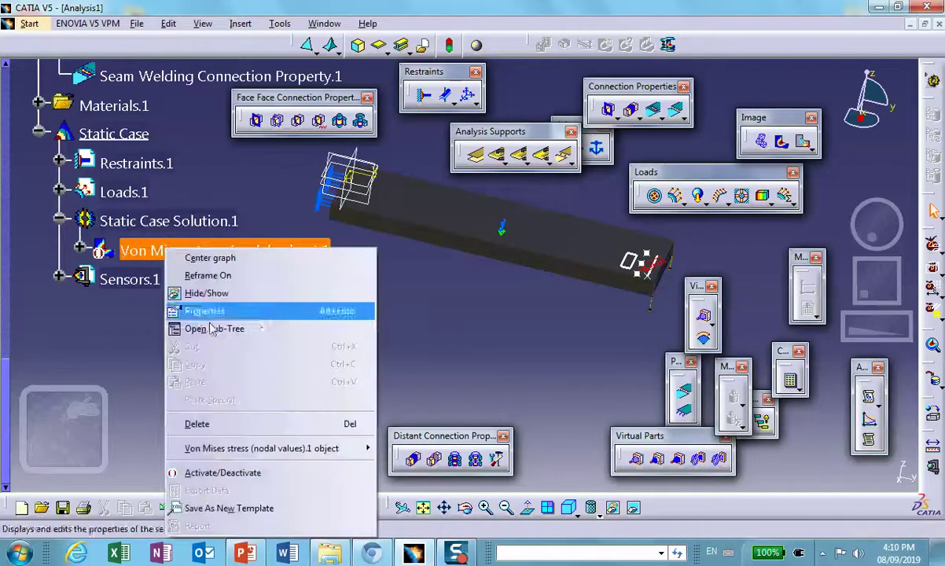
{"action": "left_click", "coordinate": [255, 472]}
Examine the seam-welded plates' Von Mises stress distribution and deformed shape, probing nodal stress values toward the free end
{"action": "middle_click_drag", "start_coordinate": [466, 331], "coordinate": [313, 307]}
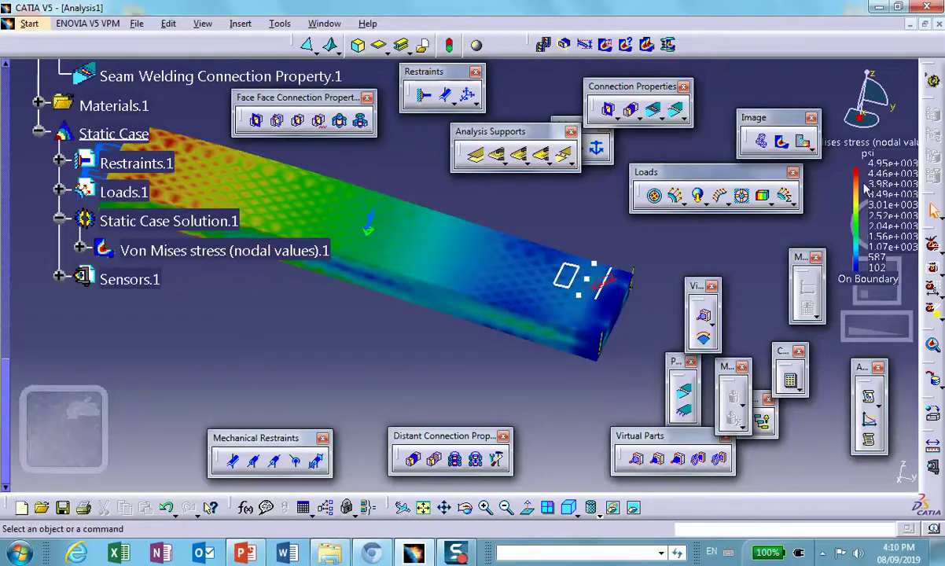
{"action": "left_click", "coordinate": [338, 196]}
{"action": "middle_click_drag", "start_coordinate": [504, 371], "coordinate": [353, 309]}
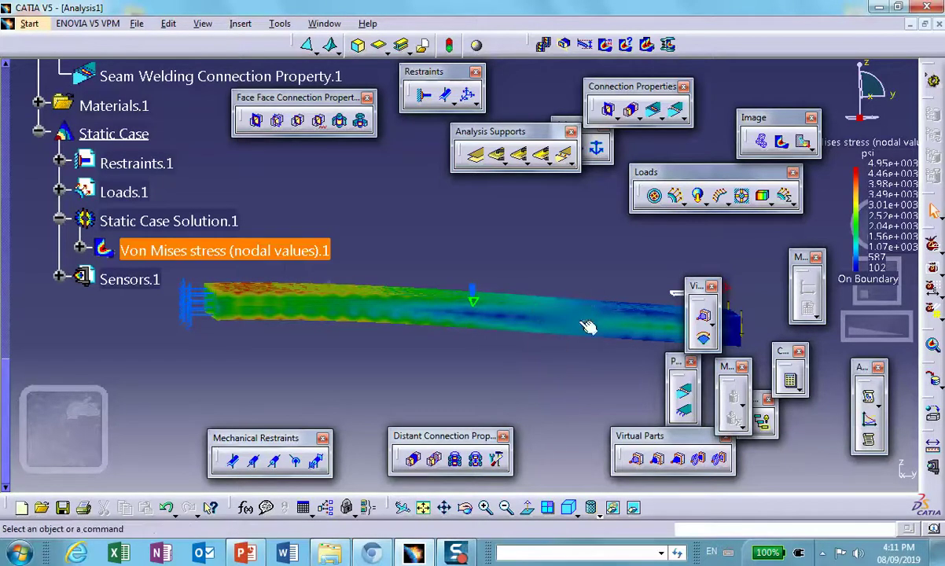
{"action": "mouse_move", "coordinate": [588, 322]}
{"action": "middle_click_drag", "start_coordinate": [588, 323], "coordinate": [471, 352]}
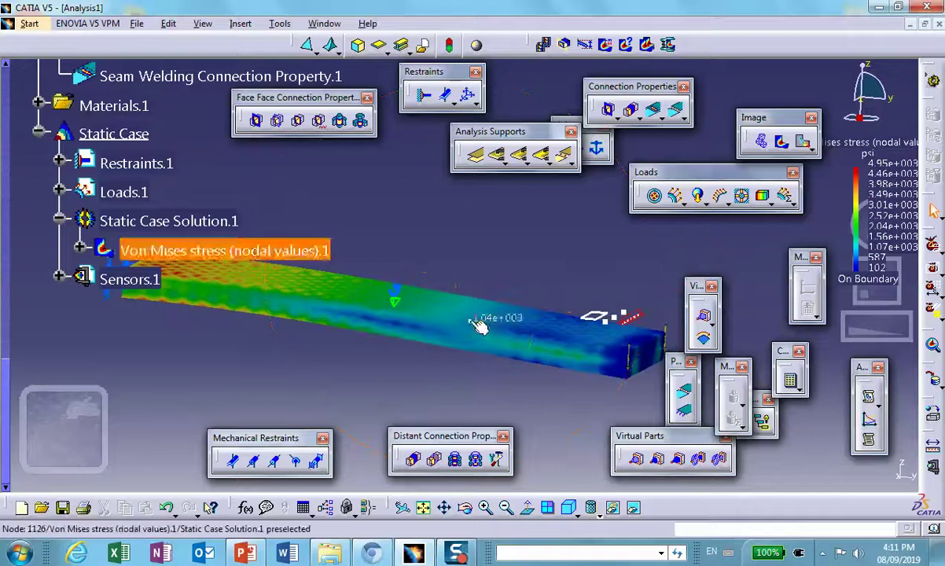
{"action": "mouse_move", "coordinate": [485, 328]}
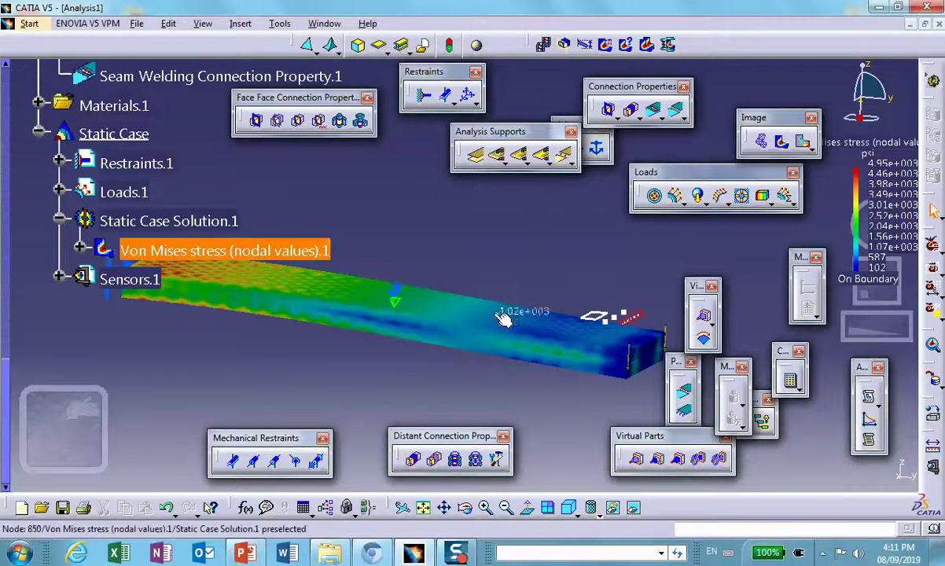
{"action": "mouse_move", "coordinate": [538, 335]}
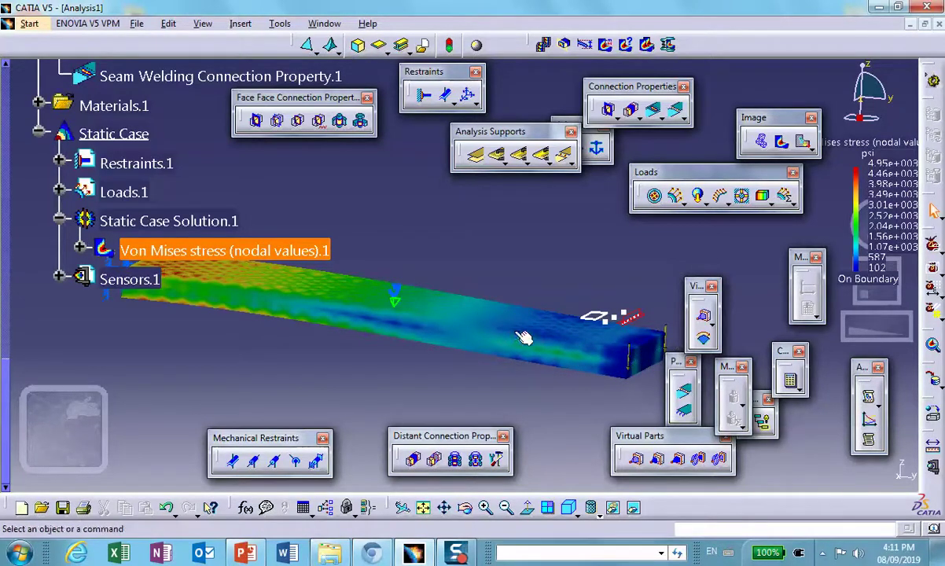
{"action": "middle_click_drag", "start_coordinate": [544, 316], "coordinate": [507, 354]}
Delete the seam welding connection property from the finite element model's property set
{"action": "scroll", "coordinate": [229, 401], "scroll_direction": "up", "scroll_amount": 3}
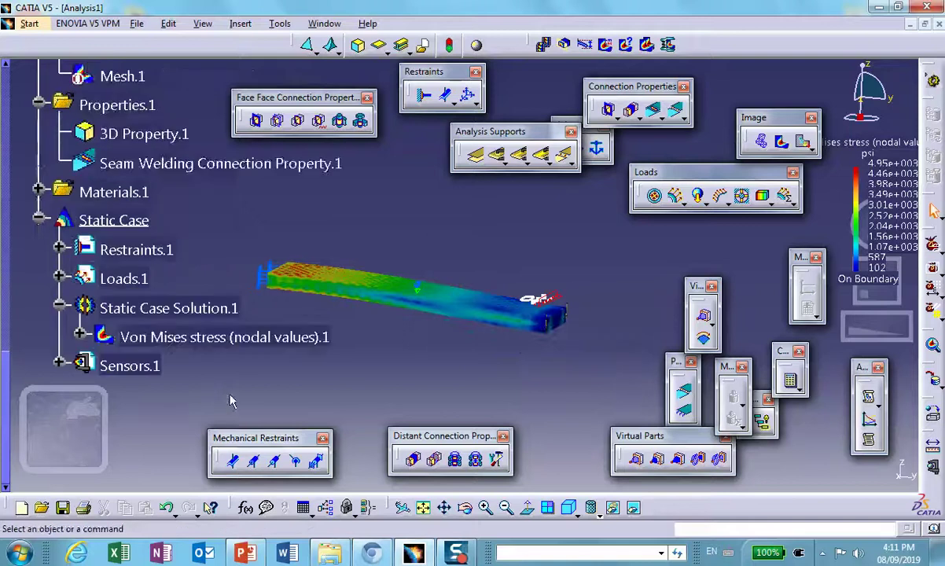
{"action": "right_click", "coordinate": [153, 163]}
{"action": "left_click", "coordinate": [219, 335]}
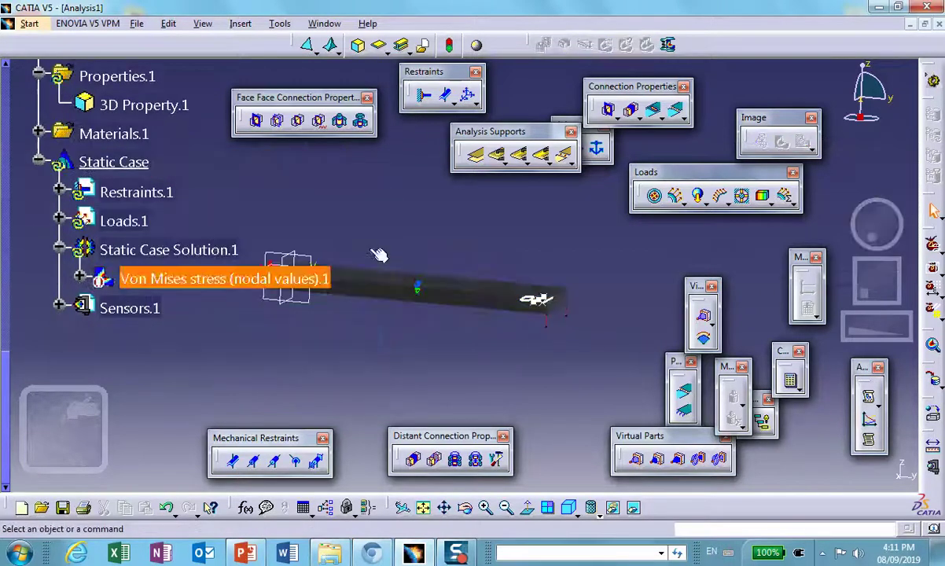
{"action": "left_click", "coordinate": [676, 113]}
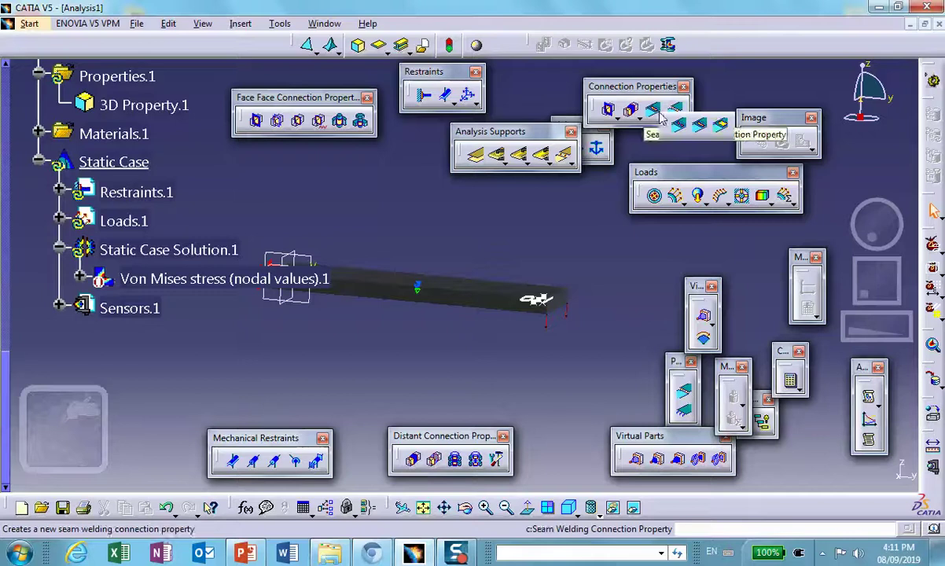
{"action": "left_click", "coordinate": [721, 128]}
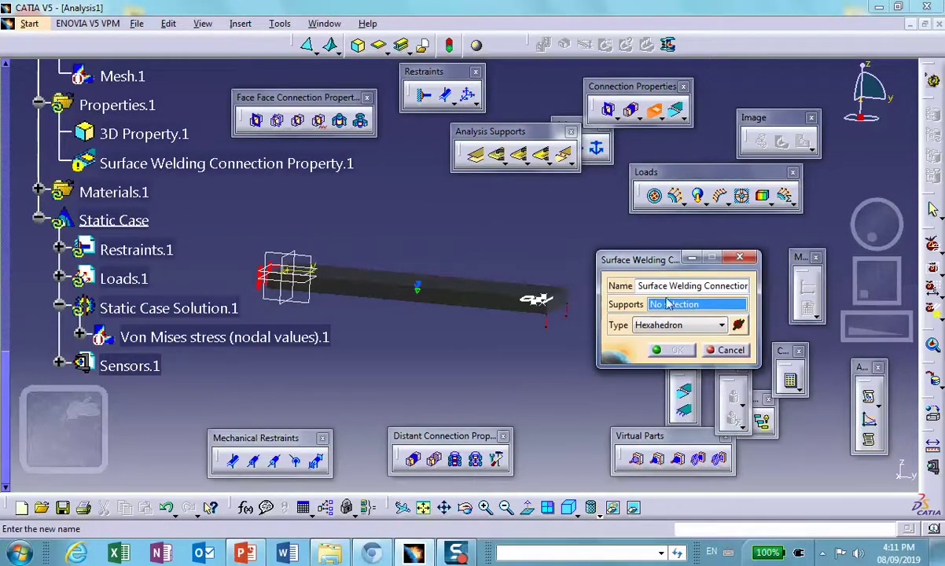
{"action": "scroll", "coordinate": [186, 210], "scroll_direction": "up", "scroll_amount": 2}
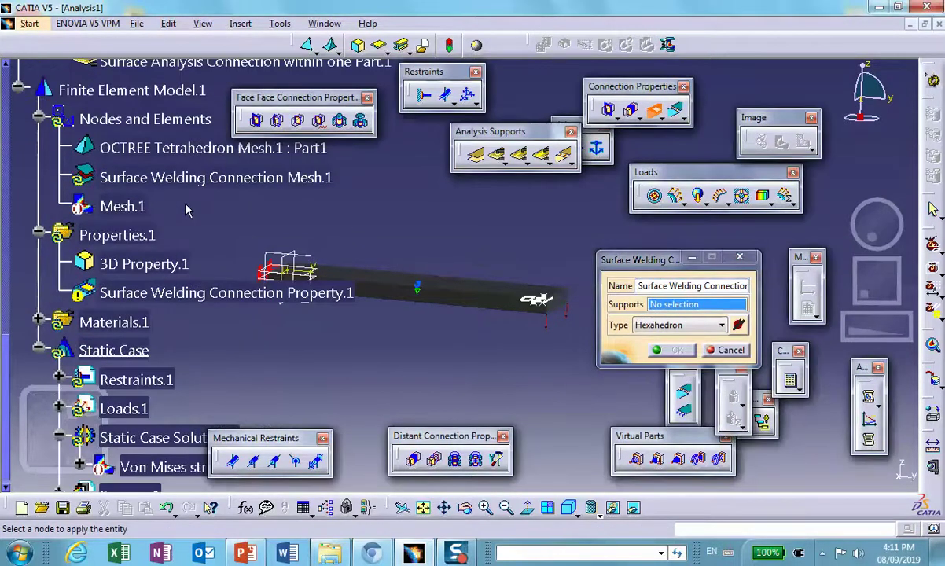
{"action": "scroll", "coordinate": [123, 150], "scroll_direction": "up", "scroll_amount": 1}
{"action": "left_click", "coordinate": [118, 104]}
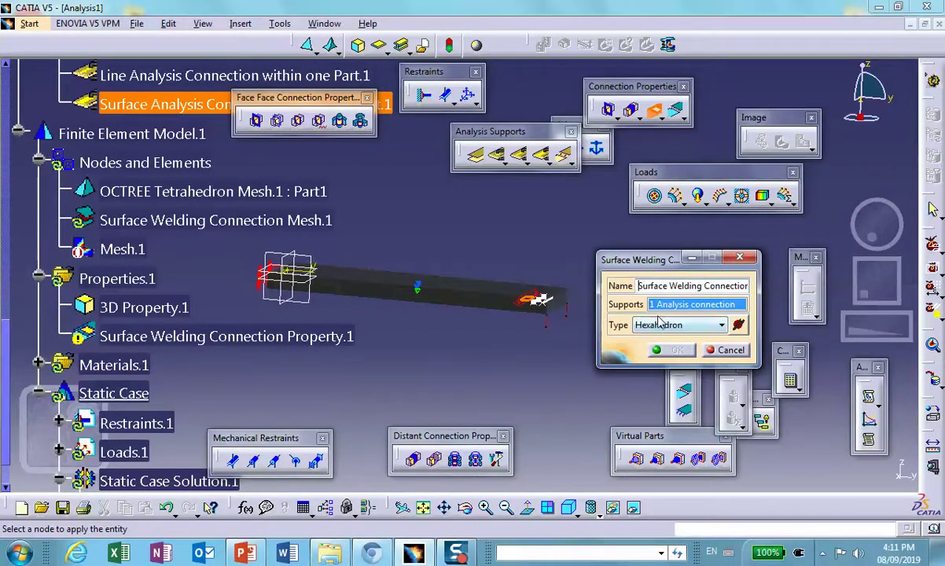
{"action": "left_click", "coordinate": [740, 327]}
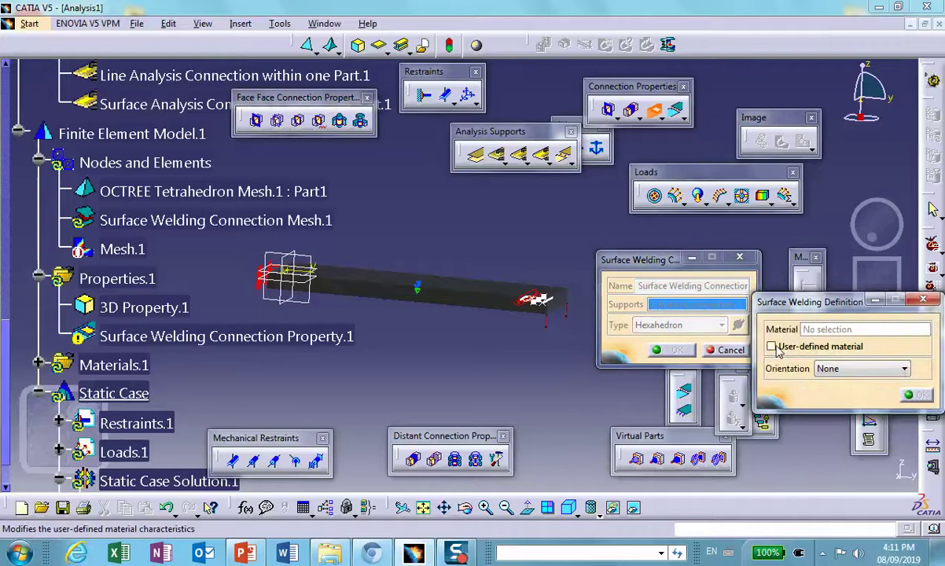
{"action": "left_click", "coordinate": [773, 348]}
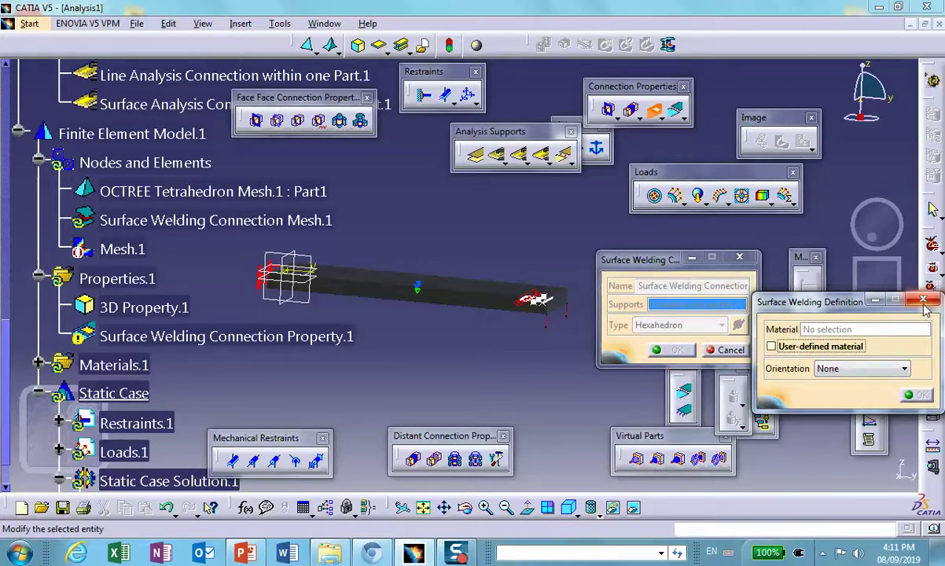
{"action": "left_click", "coordinate": [924, 300]}
{"action": "left_click", "coordinate": [730, 350]}
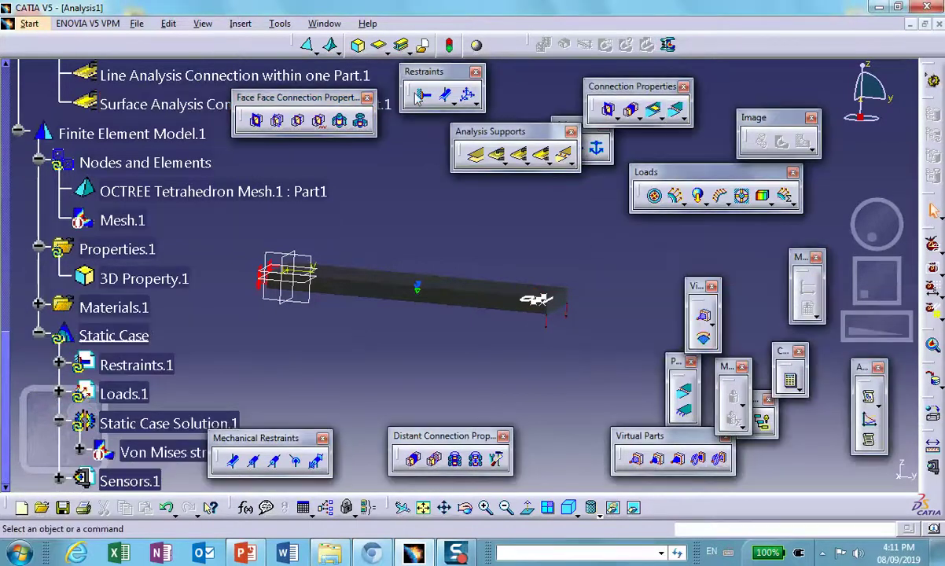
Add a user material to the finite element model using Steel from the Metal catalog, and expand the Materials set
{"action": "left_click", "coordinate": [476, 45]}
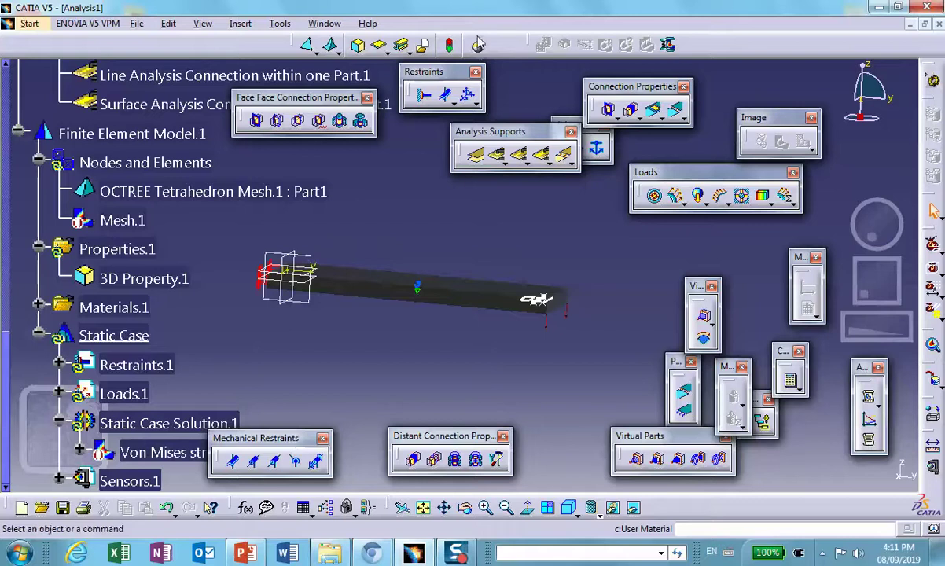
{"action": "left_click", "coordinate": [477, 45]}
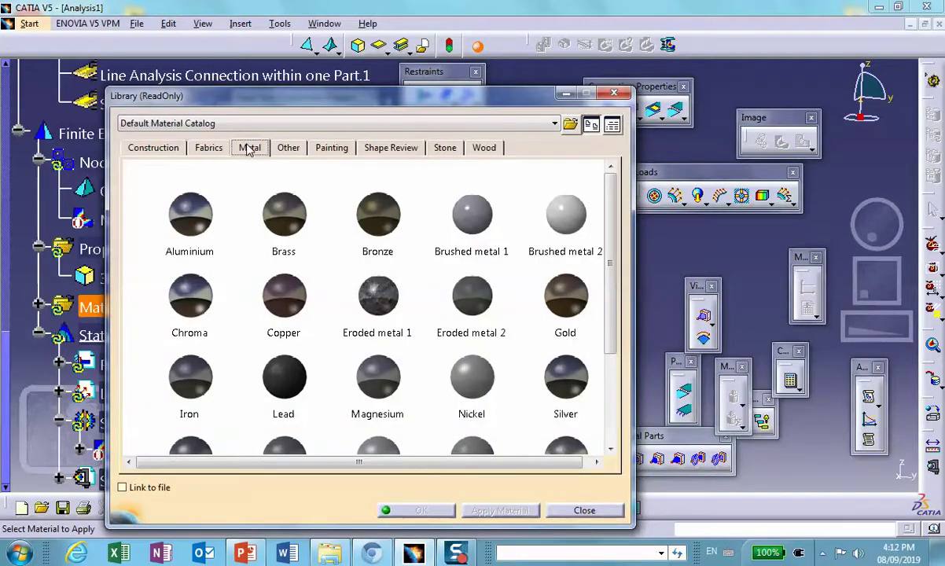
{"action": "left_click", "coordinate": [207, 218]}
{"action": "scroll", "coordinate": [606, 200], "scroll_direction": "down", "scroll_amount": 2}
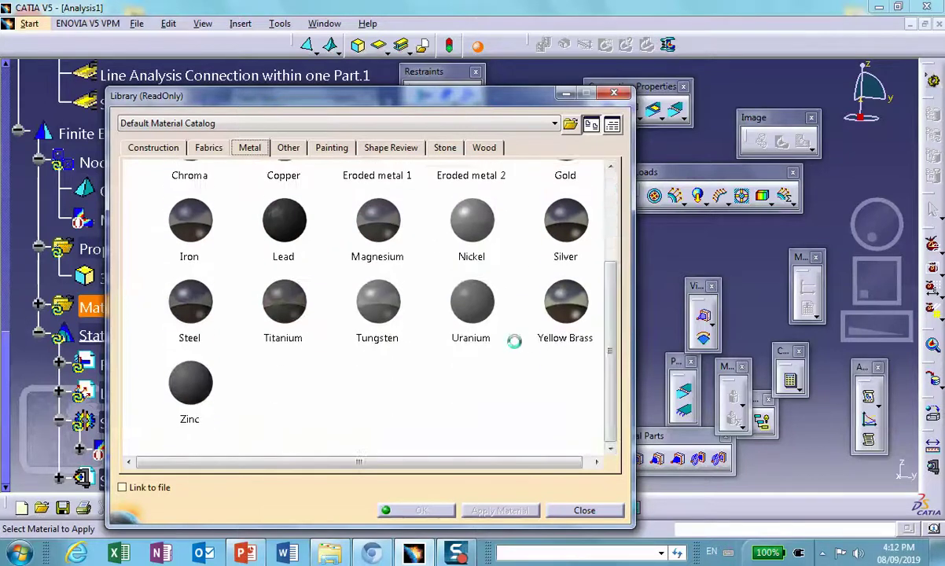
{"action": "left_click", "coordinate": [190, 306]}
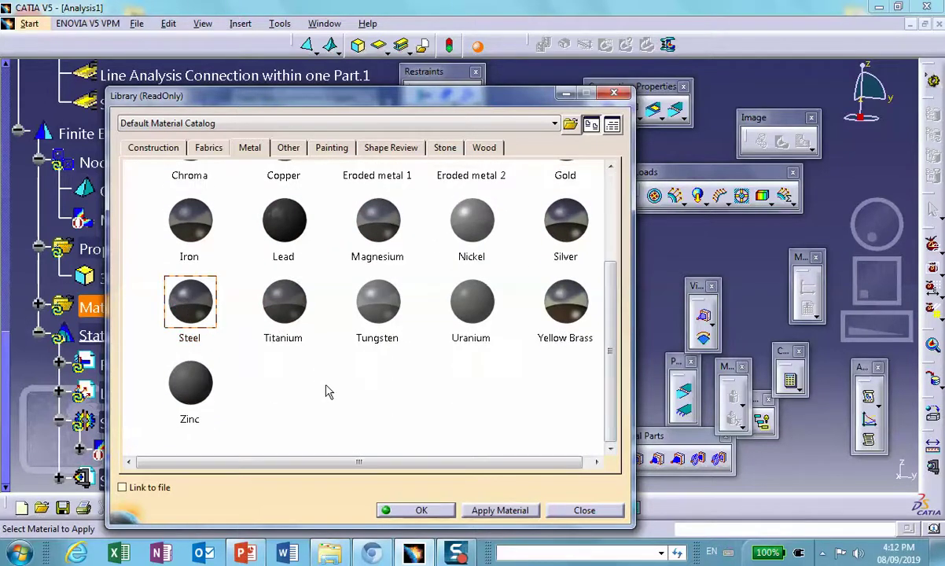
{"action": "left_click", "coordinate": [420, 510]}
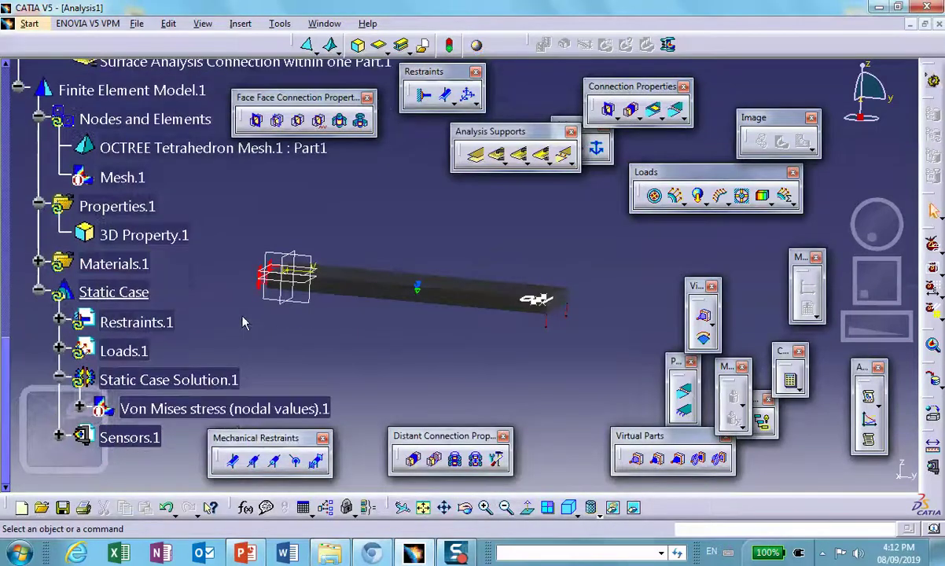
{"action": "left_click", "coordinate": [38, 262]}
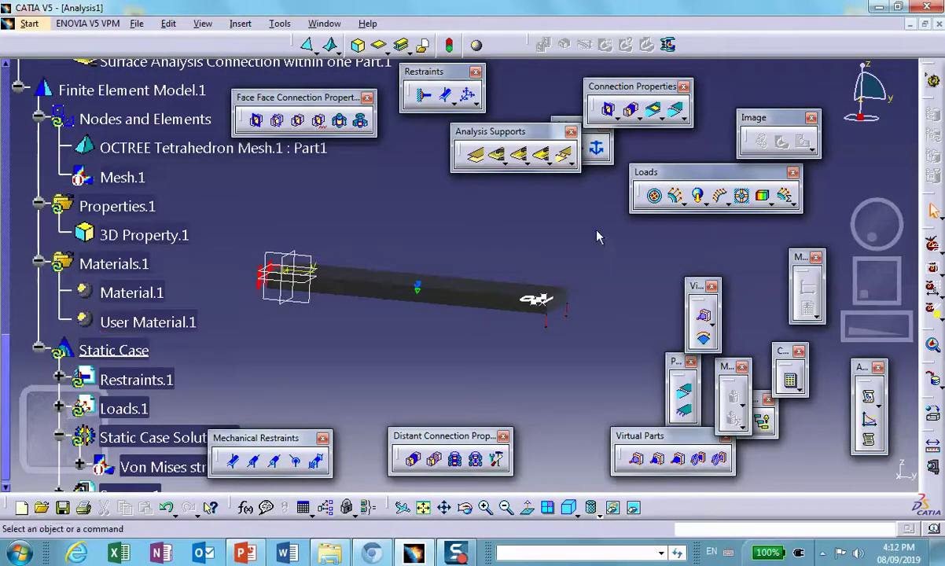
Create a Hexahedron surface welding connection property on Surface Analysis Connection within one Part.1, with User Material.1 as its user-defined material
{"action": "left_click", "coordinate": [657, 114]}
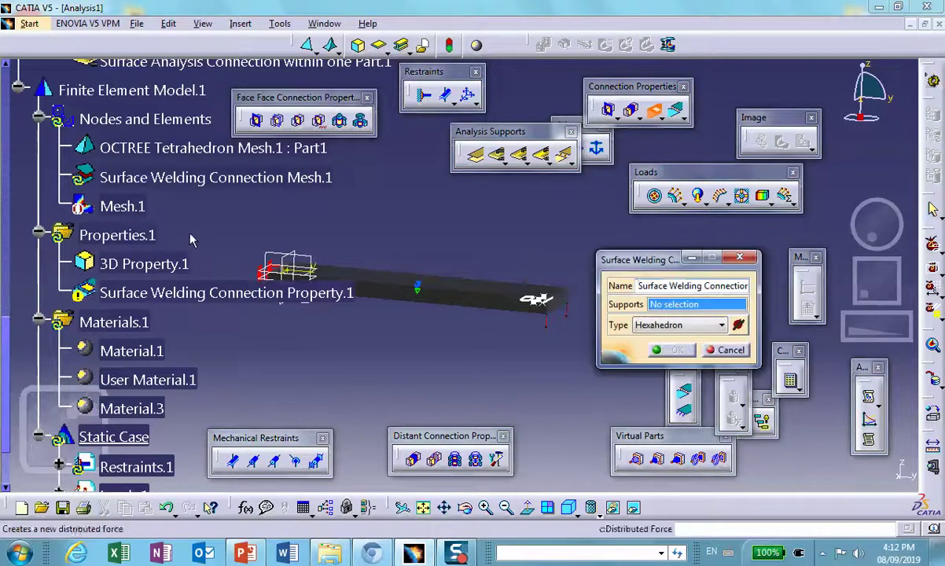
{"action": "scroll", "coordinate": [220, 234], "scroll_direction": "up", "scroll_amount": 1}
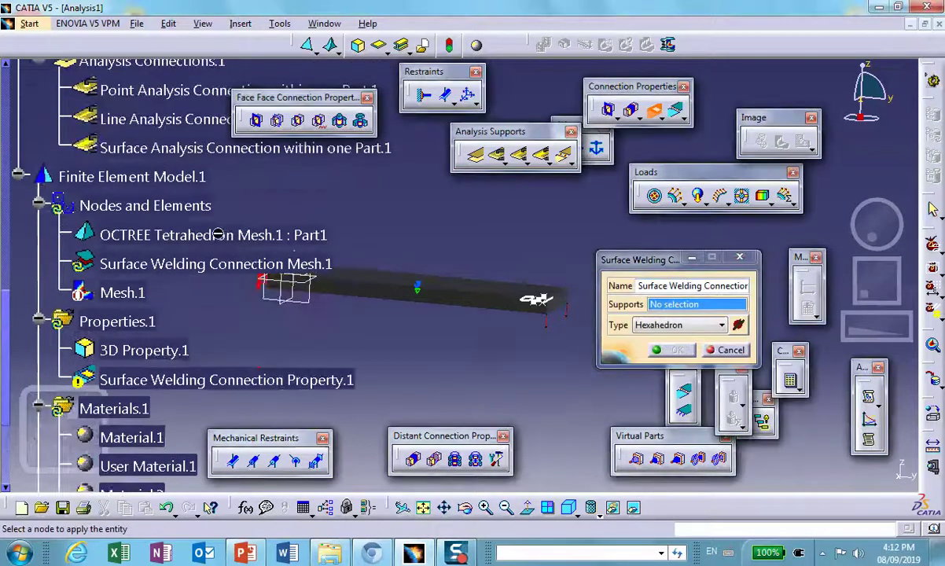
{"action": "left_click", "coordinate": [167, 155]}
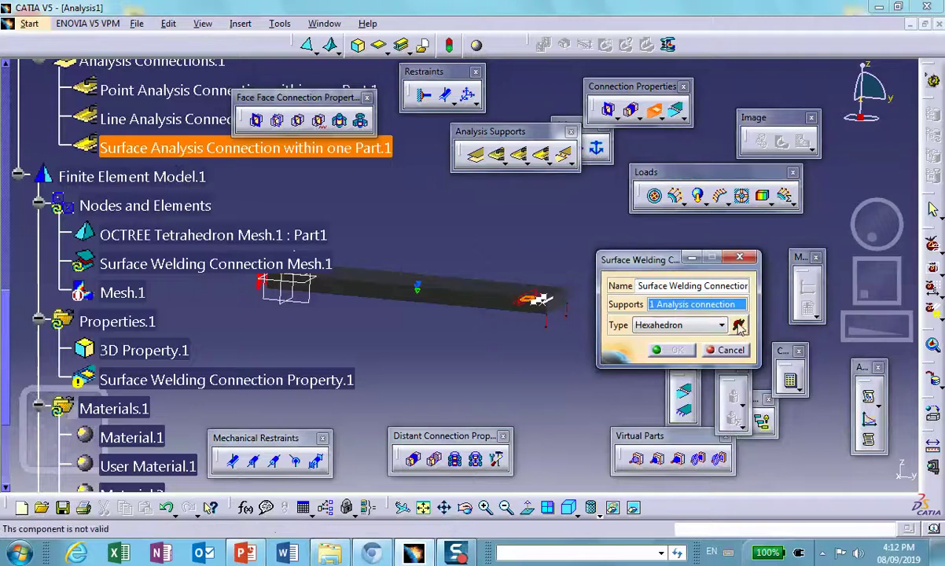
{"action": "left_click", "coordinate": [737, 325]}
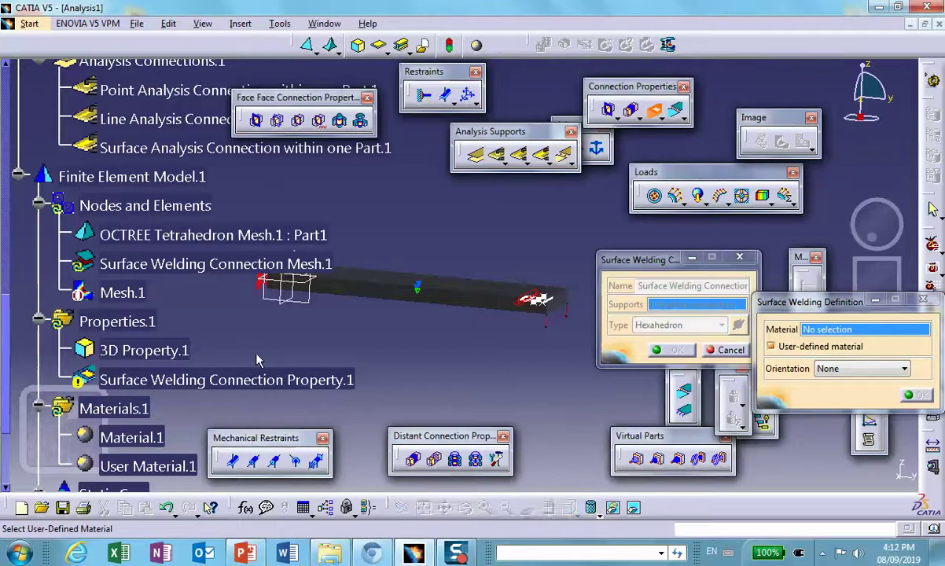
{"action": "scroll", "coordinate": [247, 345], "scroll_direction": "down", "scroll_amount": 1}
{"action": "left_click", "coordinate": [138, 379]}
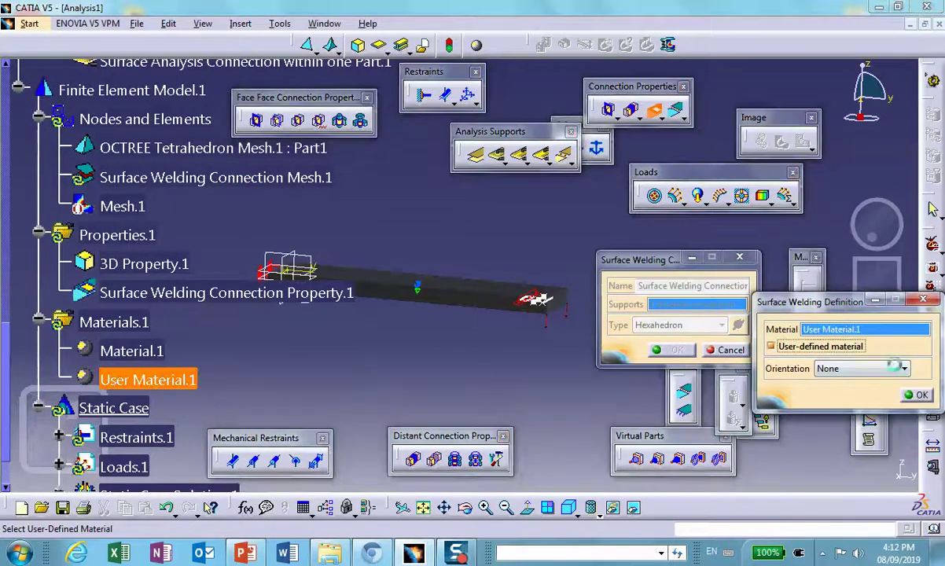
{"action": "left_click", "coordinate": [915, 395]}
{"action": "left_click", "coordinate": [669, 351]}
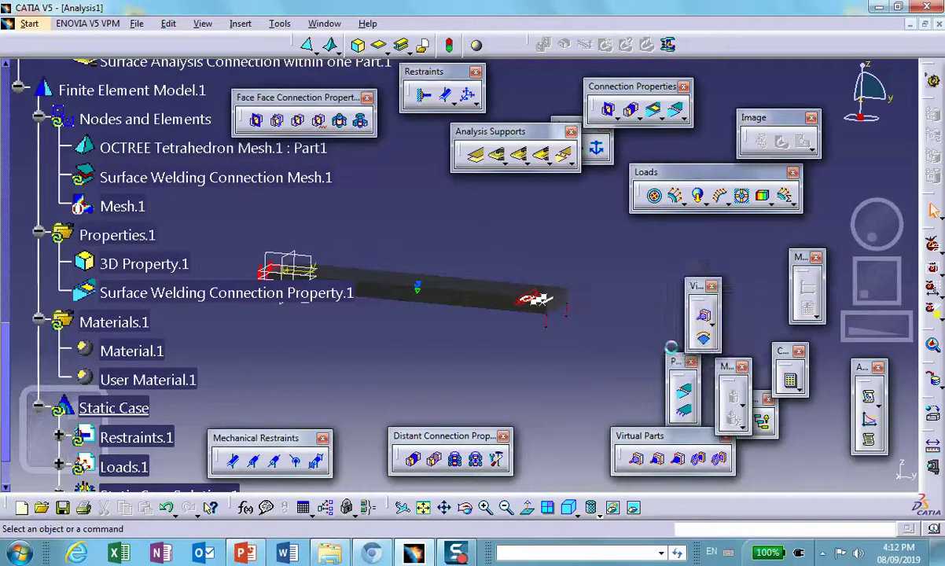
Compute the static analysis with the surface welding connection, accepting the mesh warning and the computation resources estimate
{"action": "left_click", "coordinate": [790, 380]}
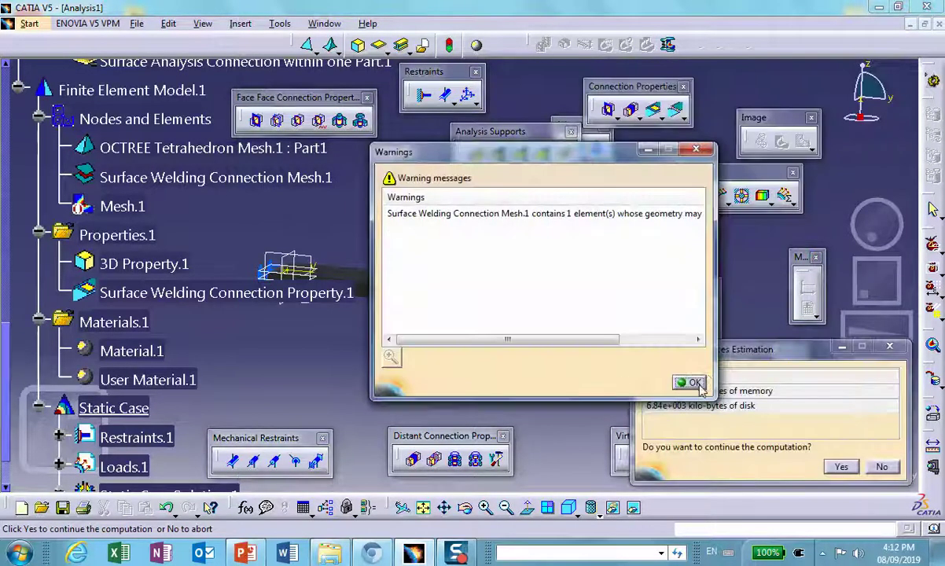
{"action": "left_click", "coordinate": [695, 383]}
{"action": "left_click", "coordinate": [841, 467]}
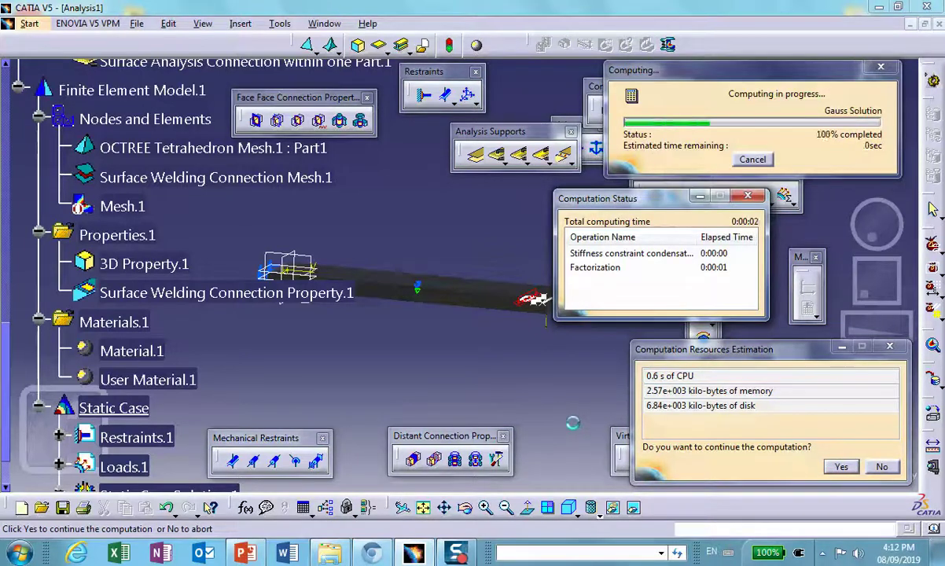
Activate the Von Mises stress (nodal values) image under the static case solution
{"action": "middle_click_drag", "start_coordinate": [499, 363], "coordinate": [483, 301]}
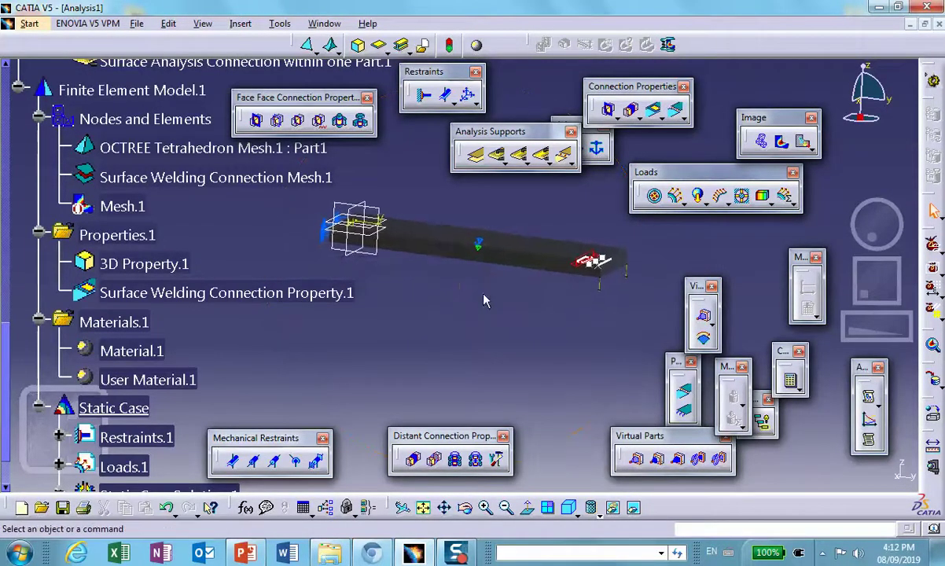
{"action": "scroll", "coordinate": [196, 299], "scroll_direction": "down", "scroll_amount": 3}
{"action": "right_click", "coordinate": [209, 267]}
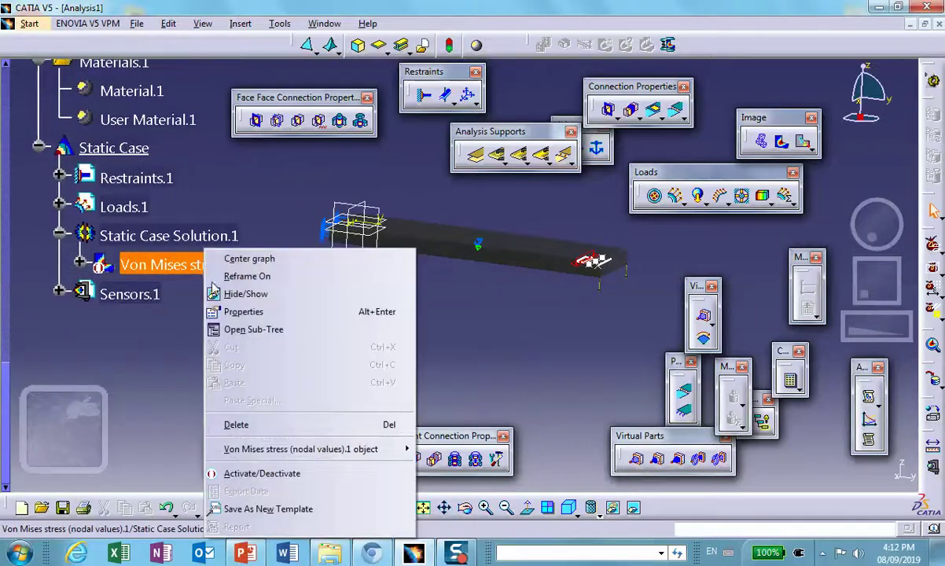
{"action": "left_click", "coordinate": [273, 472]}
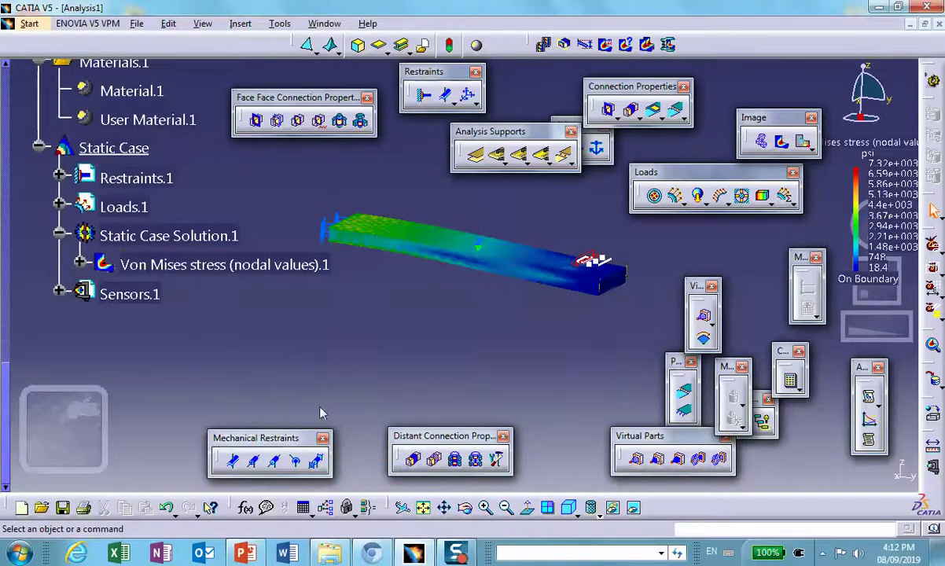
Examine the surface-welded plates' Von Mises stress distribution and deformed shape, probing nodal stress values along the side edge
{"action": "middle_click_drag", "start_coordinate": [419, 374], "coordinate": [515, 291]}
{"action": "middle_click_drag", "start_coordinate": [456, 361], "coordinate": [466, 320]}
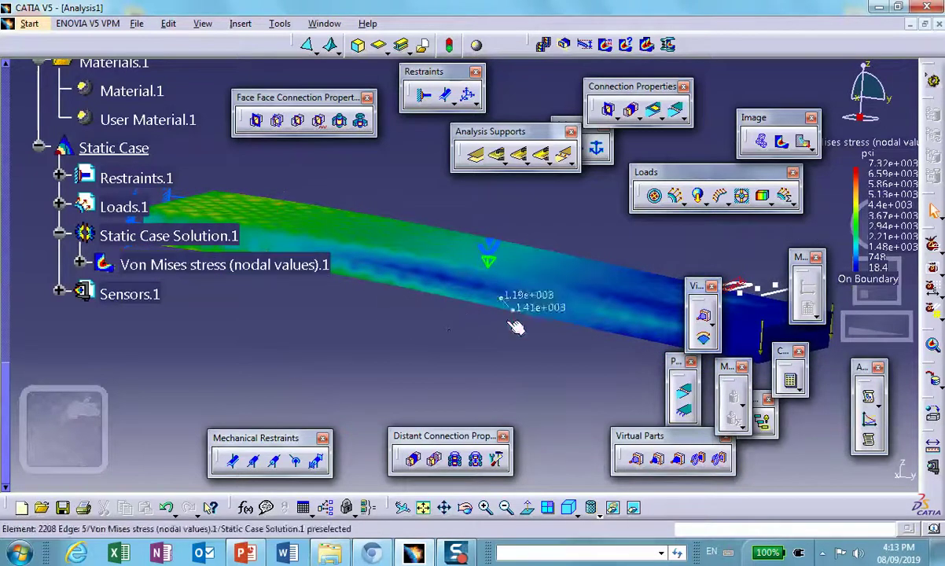
{"action": "middle_click_drag", "start_coordinate": [407, 329], "coordinate": [386, 323]}
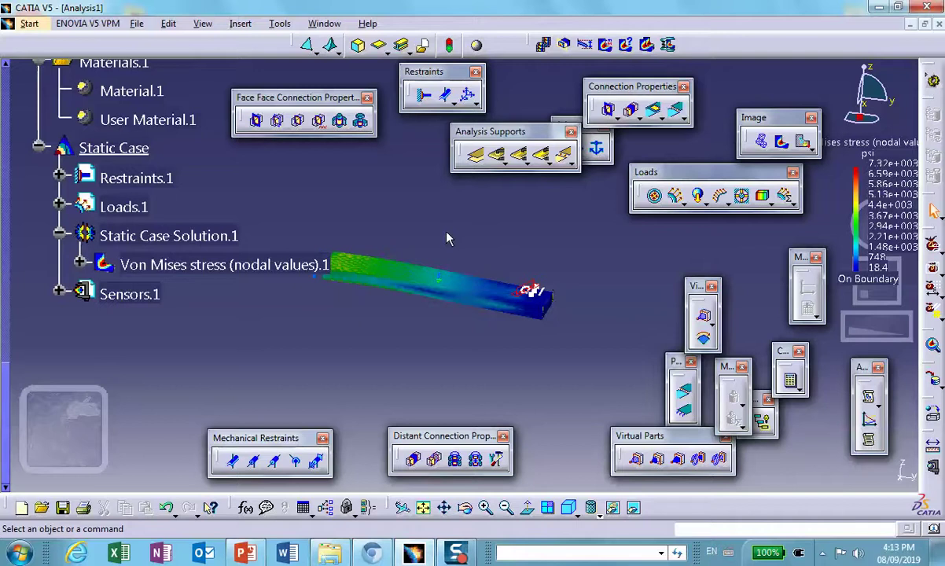
{"action": "middle_click_drag", "start_coordinate": [448, 367], "coordinate": [474, 355]}
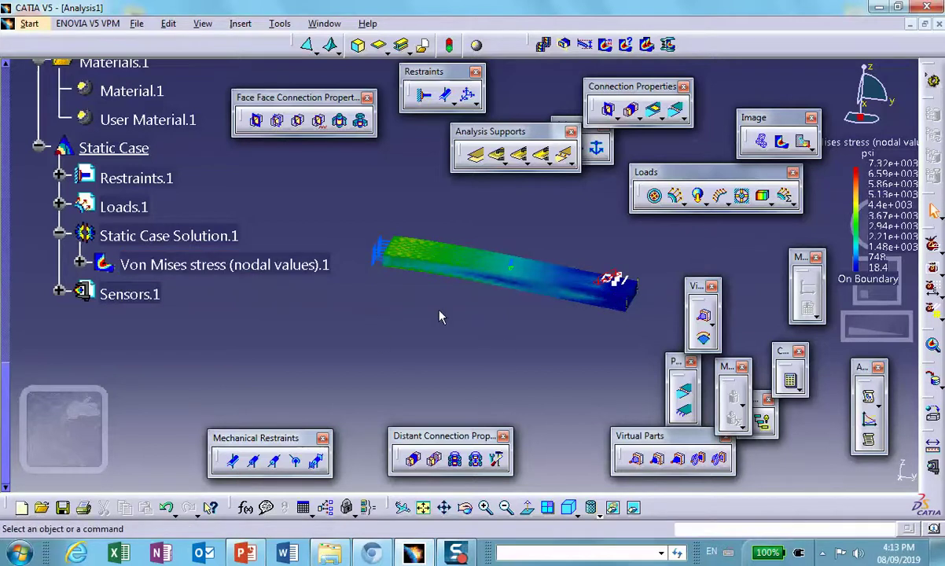
{"action": "middle_click_drag", "start_coordinate": [384, 326], "coordinate": [418, 304]}
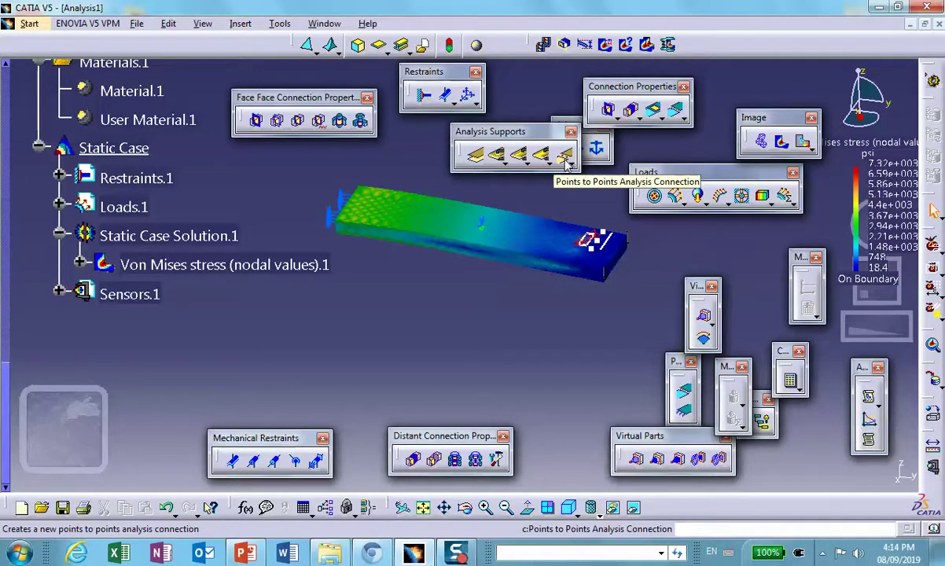
{"action": "left_click", "coordinate": [565, 157]}
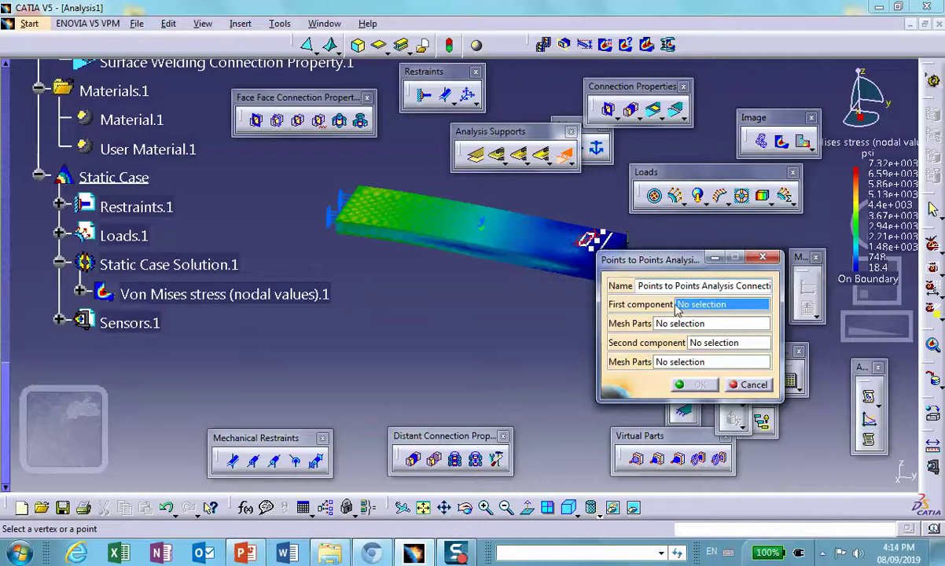
{"action": "left_click", "coordinate": [750, 387]}
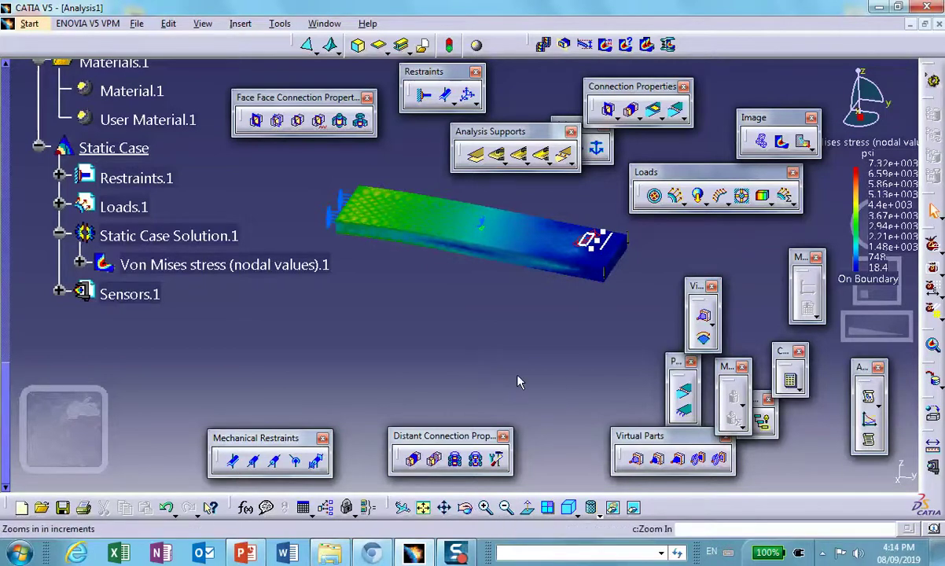
{"action": "mouse_move", "coordinate": [458, 556]}
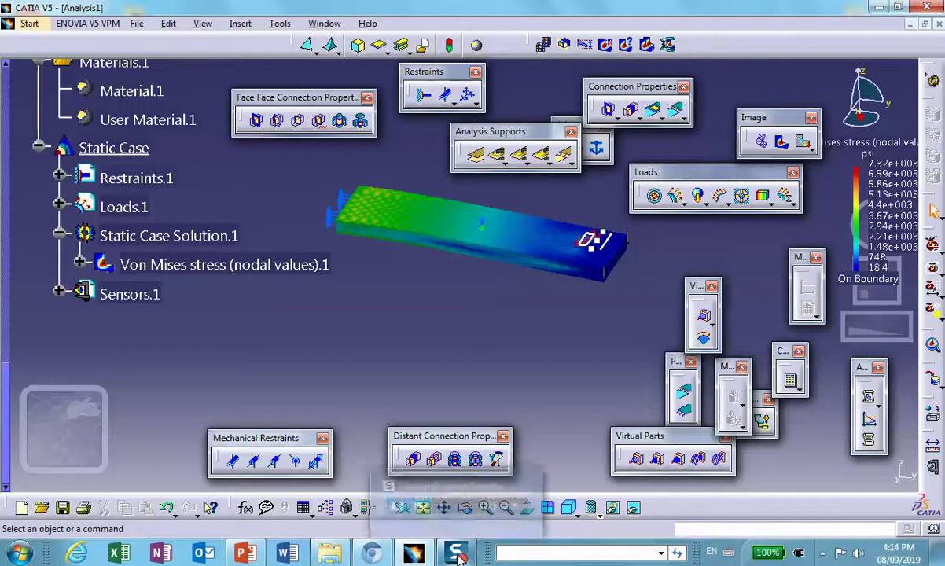